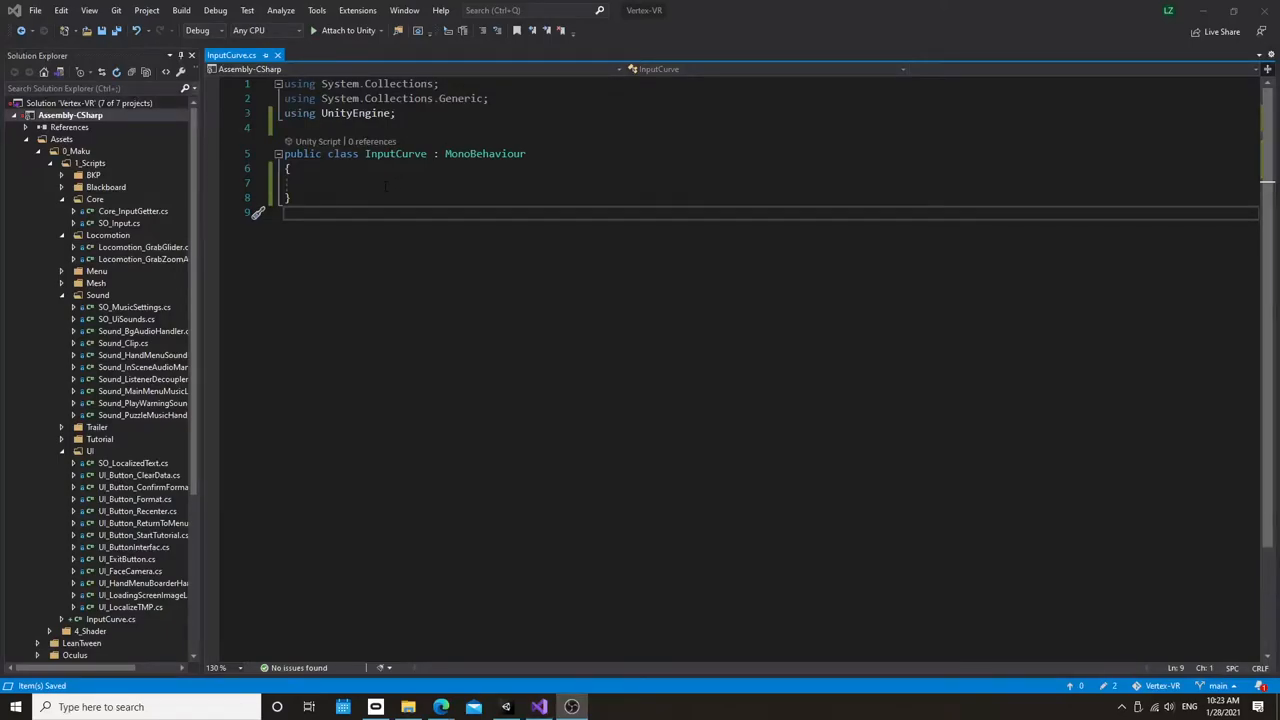
Step: Declare a serialized private AnimationCurve field _inputEnvelope inside the class via the sfield snippet
left_click(632, 128)
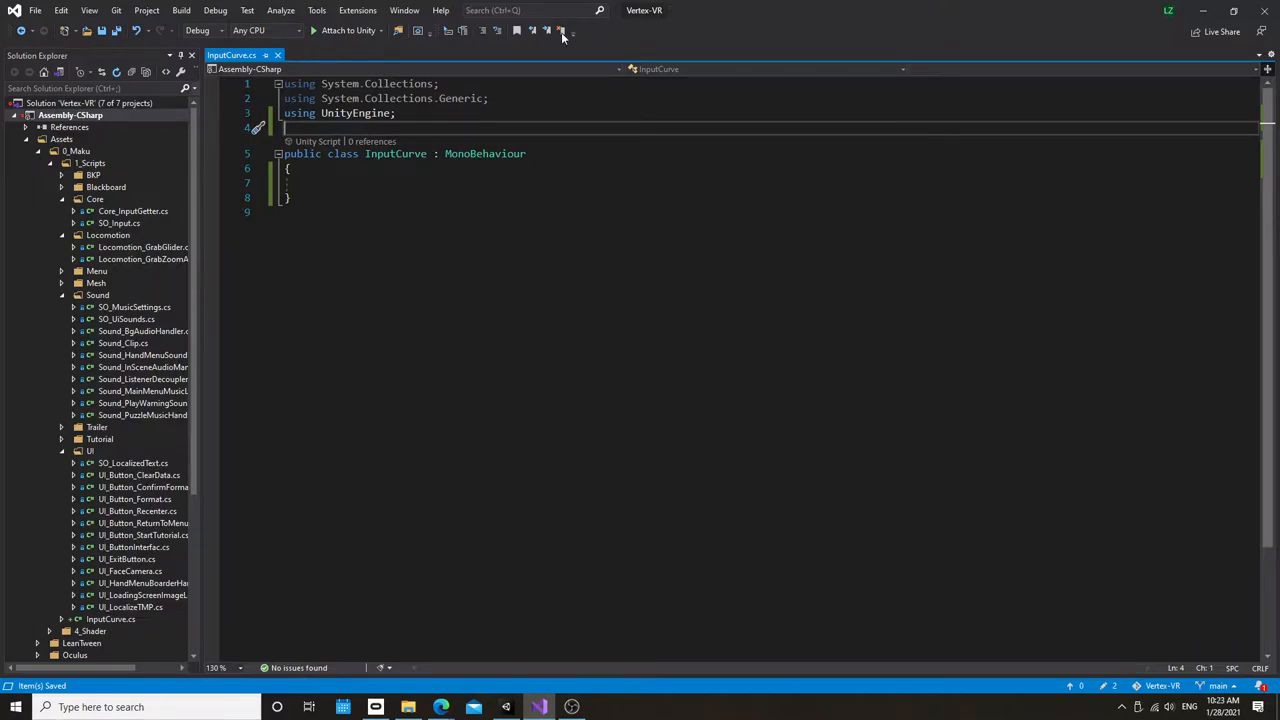
left_click(295, 168)
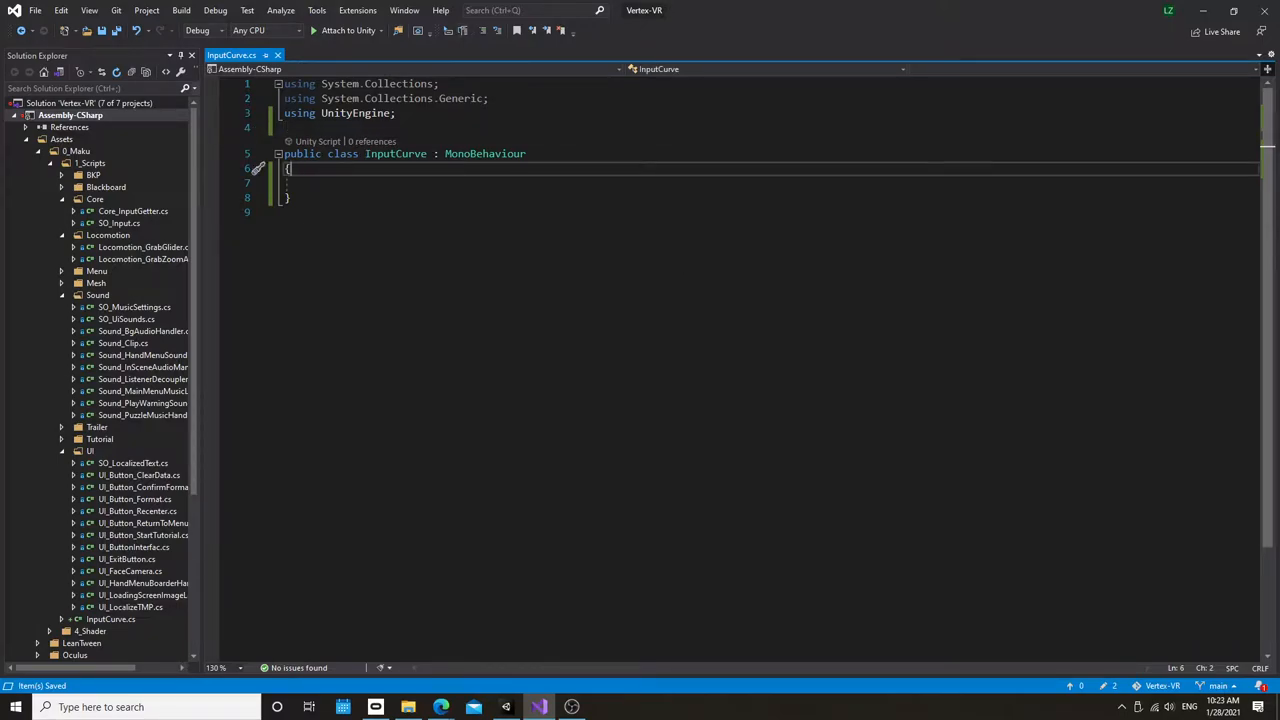
key("Down")
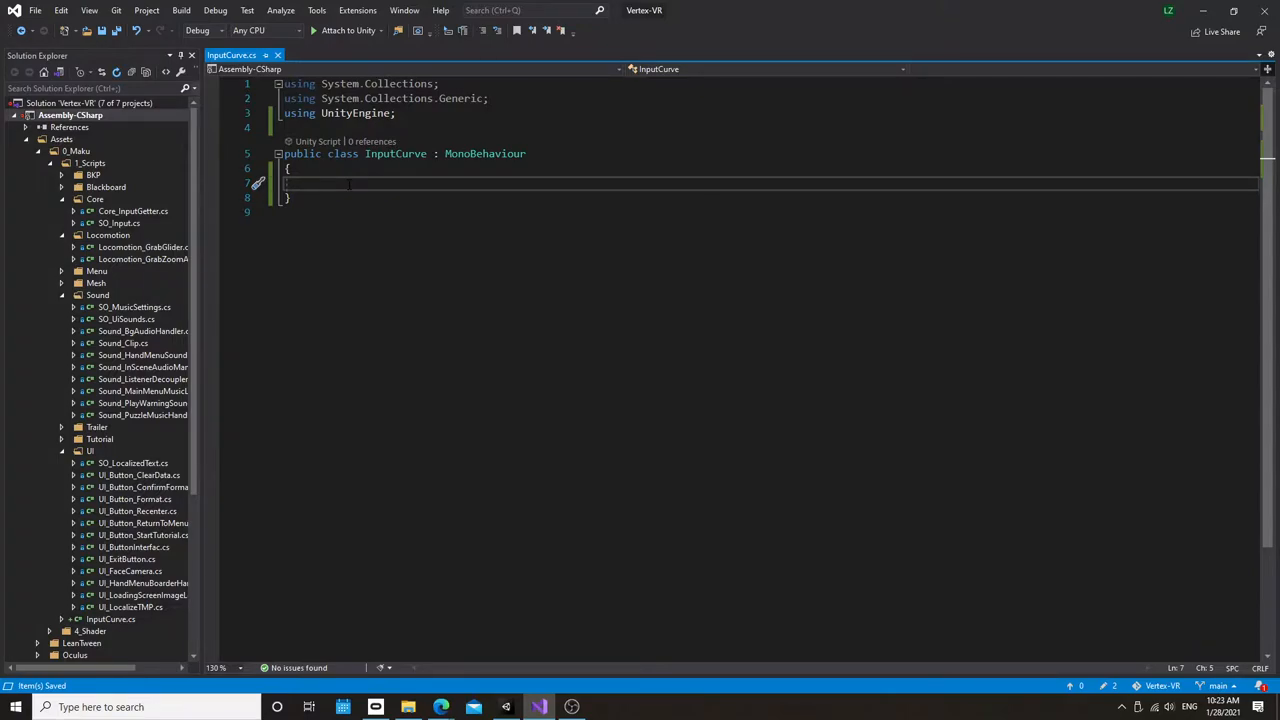
type("sfield")
key("Tab")
type("Anima")
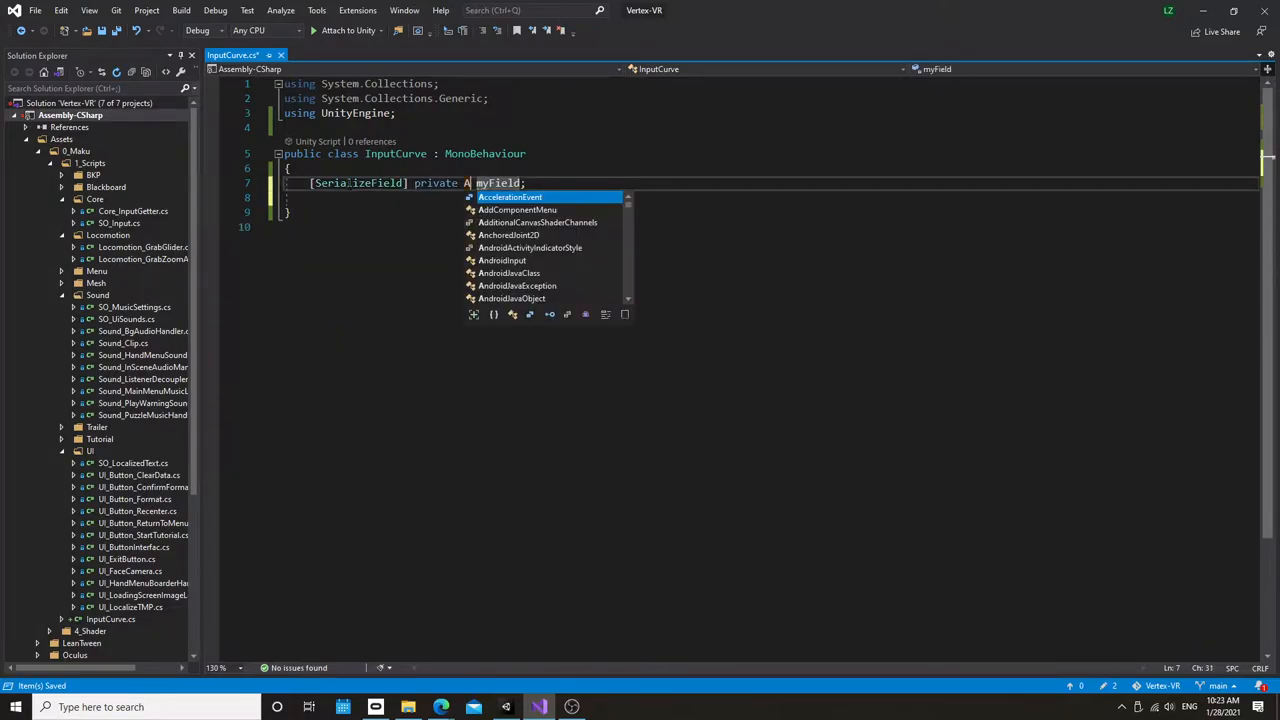
type("tionCu")
key("Tab")
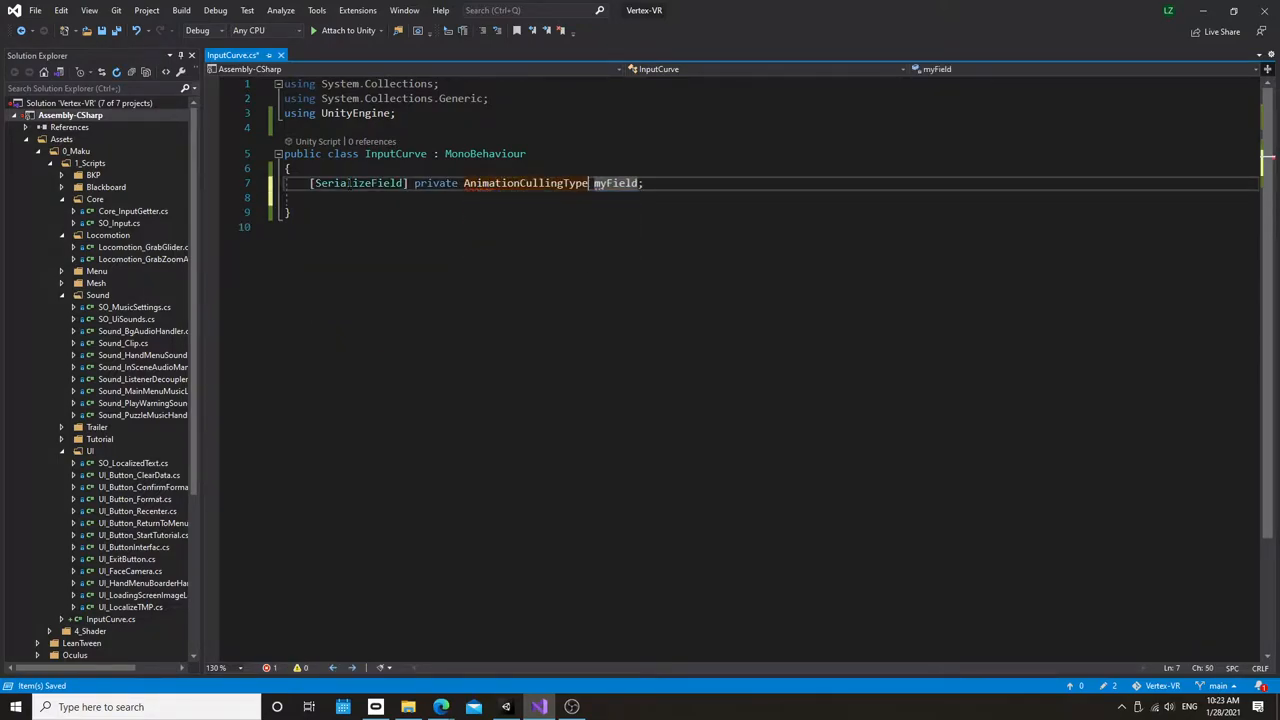
key("Tab")
key("shift+Tab")
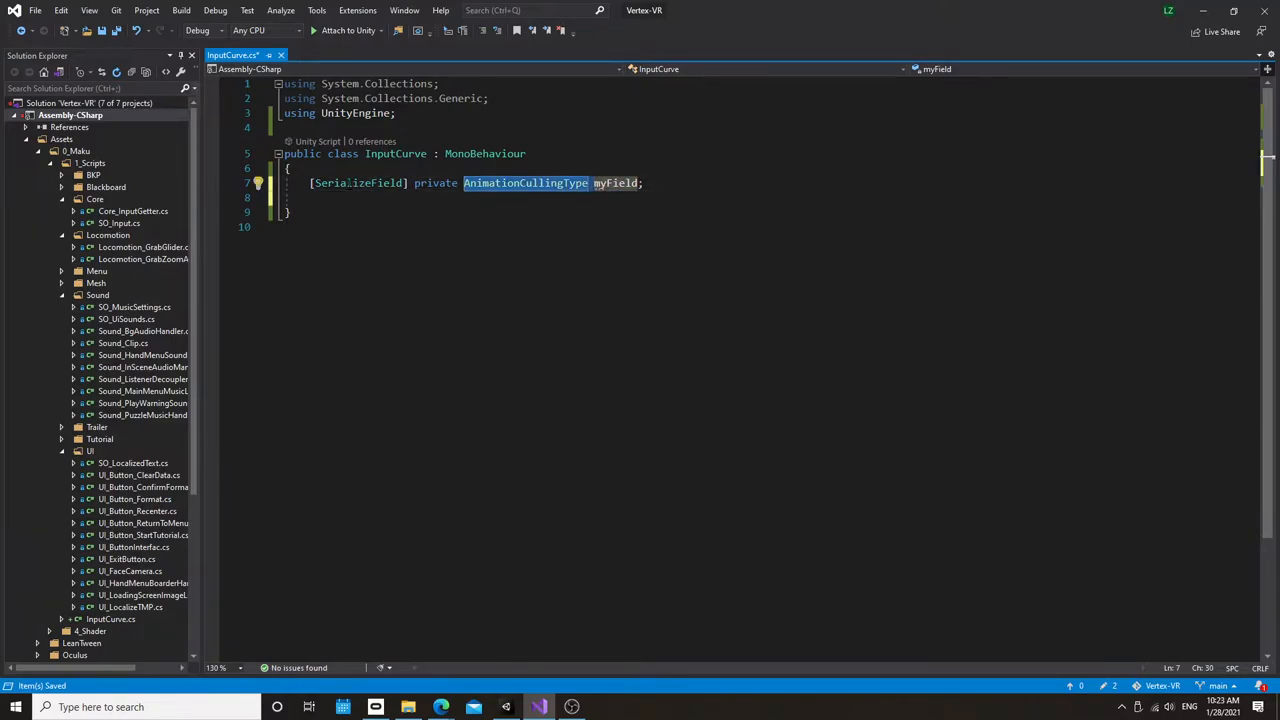
type("Anima")
double_click(500, 183)
type("A")
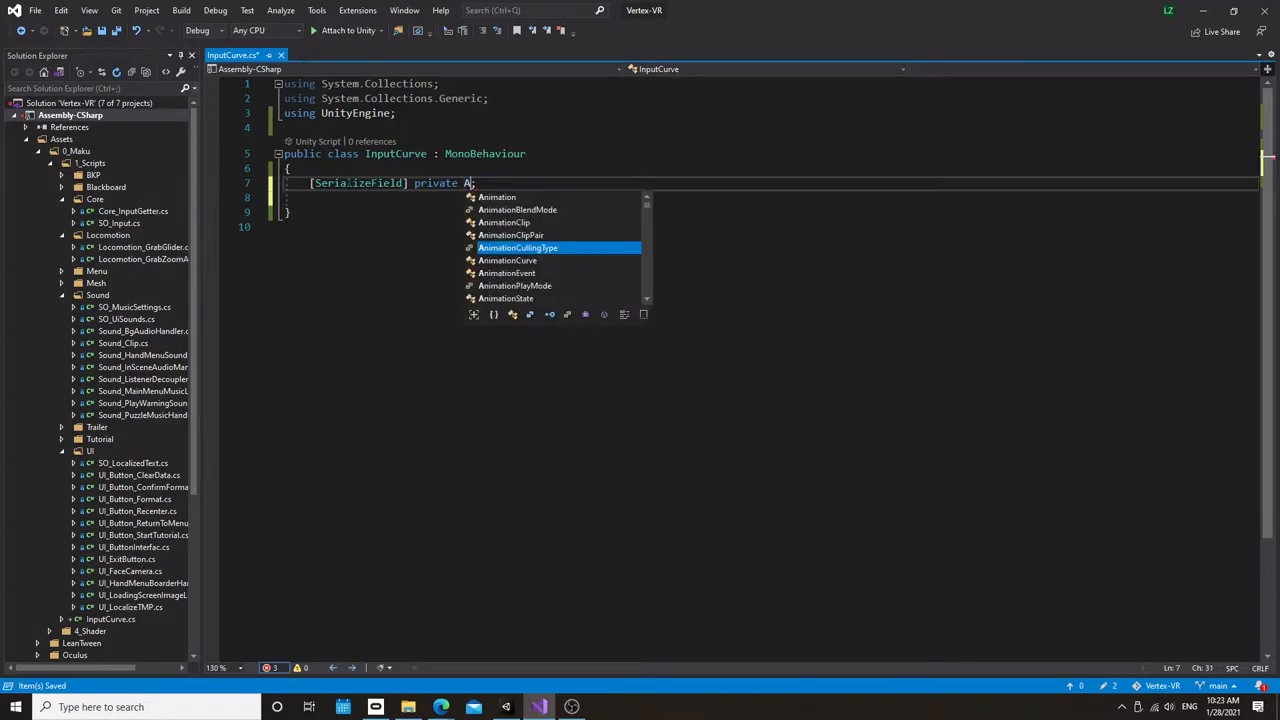
type("nimca")
key("BackSpace")
key("BackSpace")
type("ation")
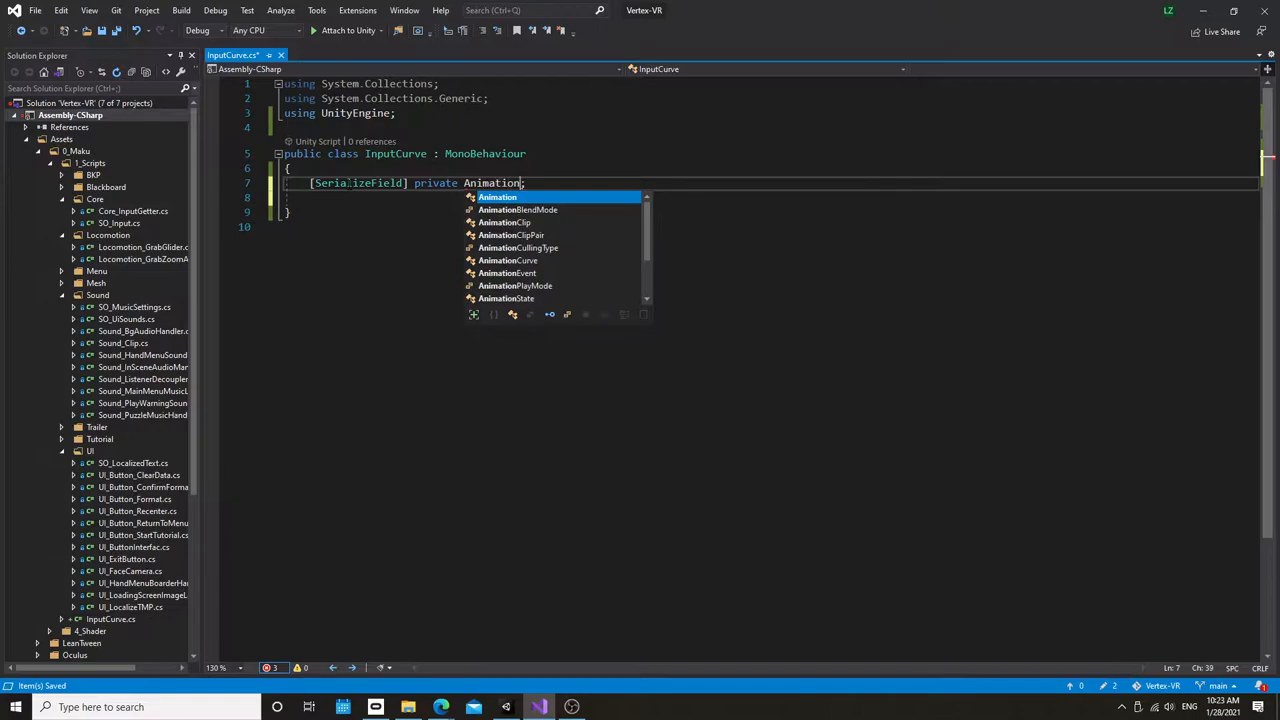
type("Curve")
key("Tab")
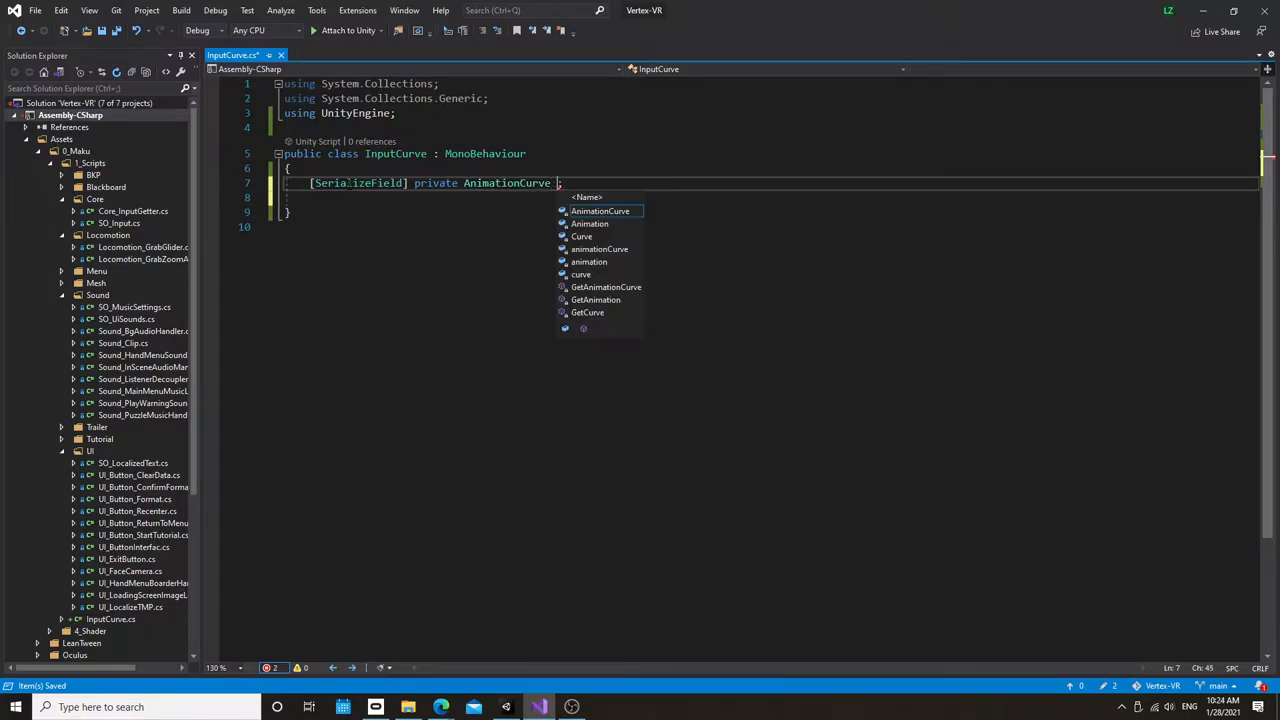
type("_input")
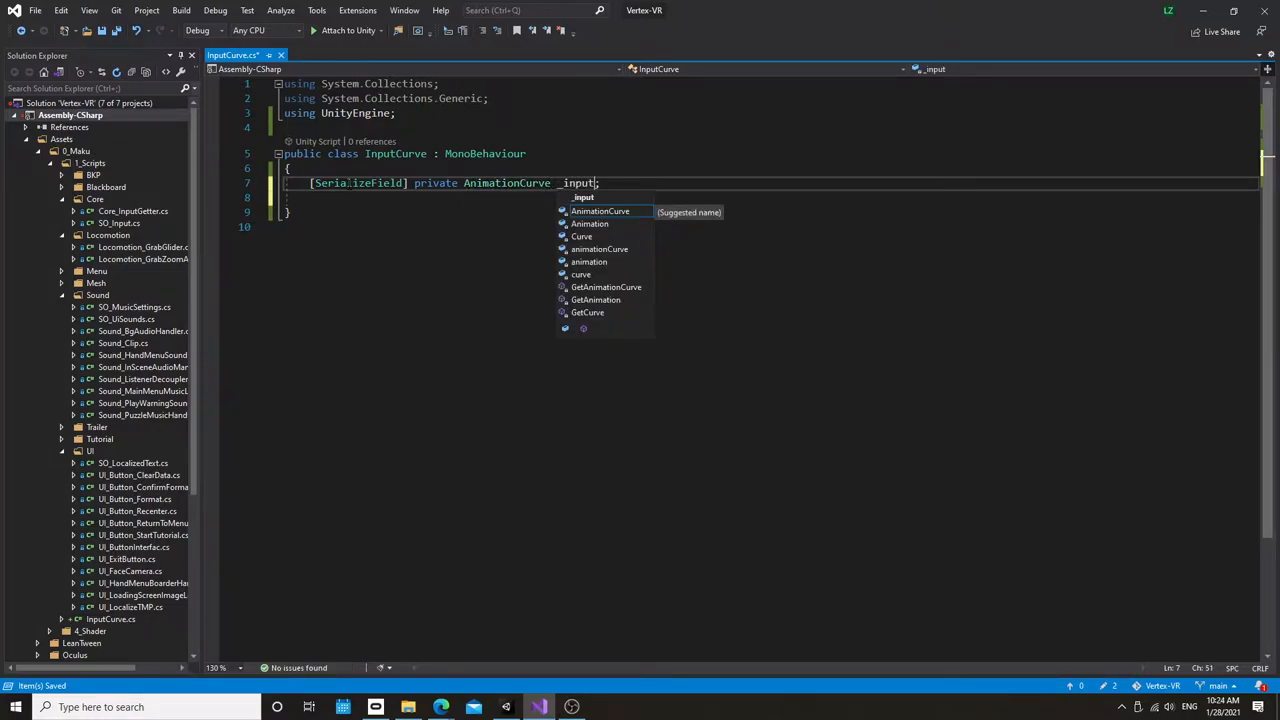
type("Envelope")
Step: Save the script and briefly bring up the open-windows list
key("Escape")
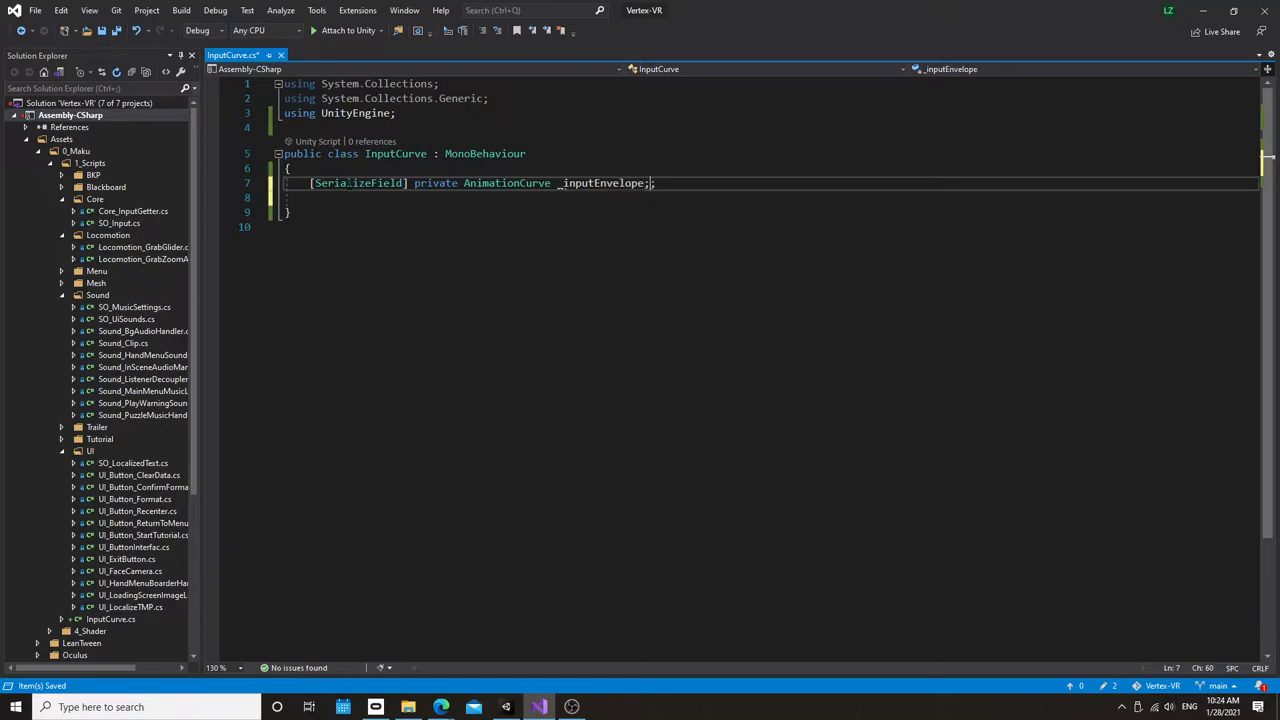
key("alt+Tab")
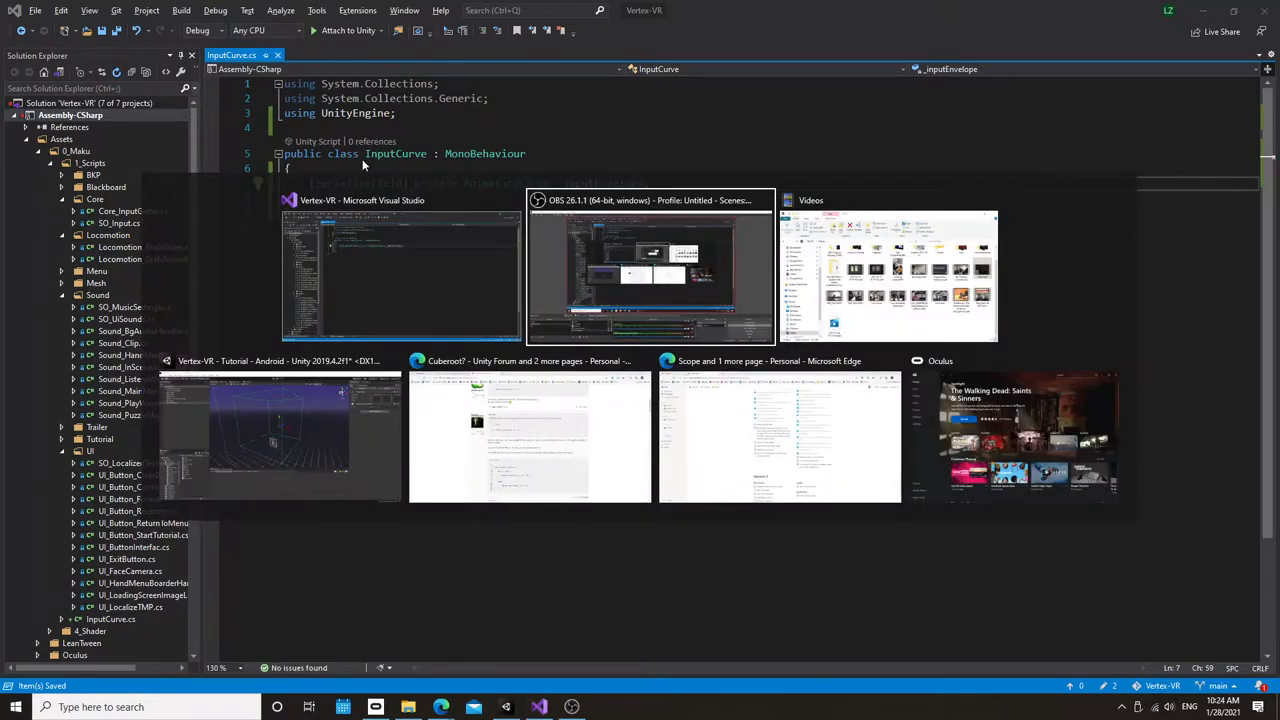
key("Escape")
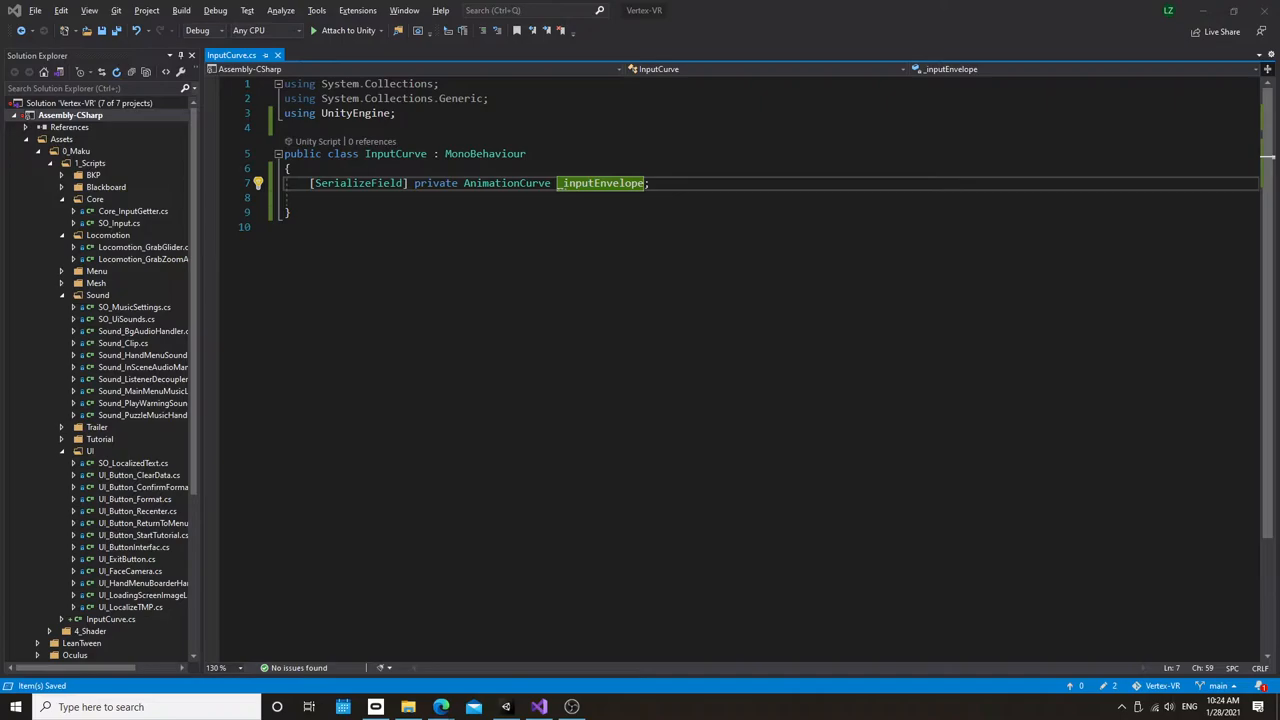
Step: Start the Input Envelope from the linear preset, add a mid key and drop the end key down
key("alt+Tab")
left_click(1140, 203)
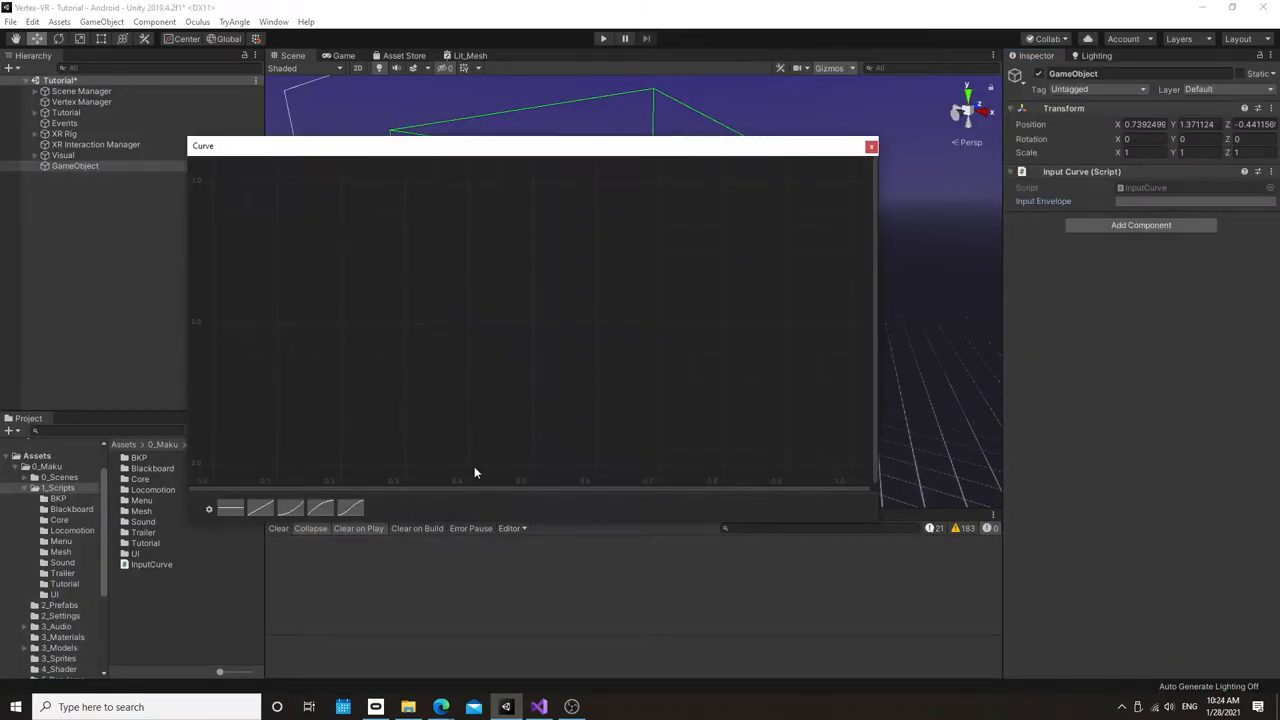
left_click(260, 508)
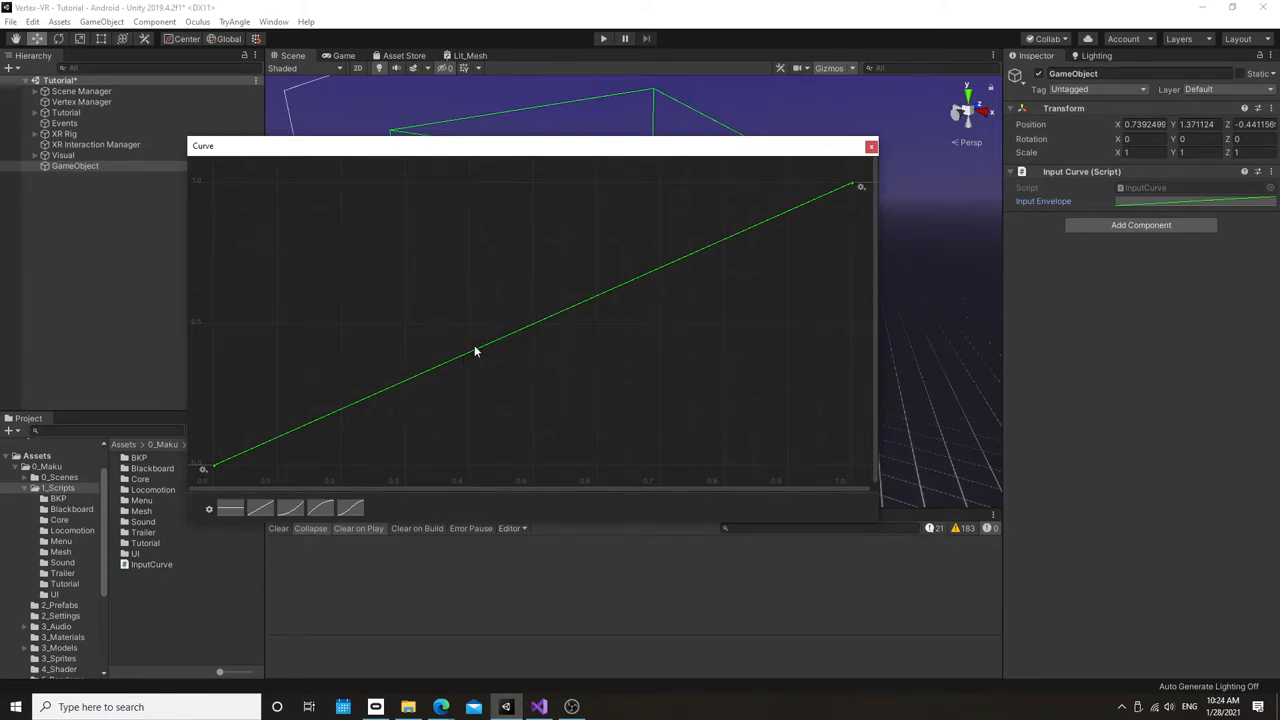
double_click(645, 277)
left_click_drag(645, 277, 657, 327)
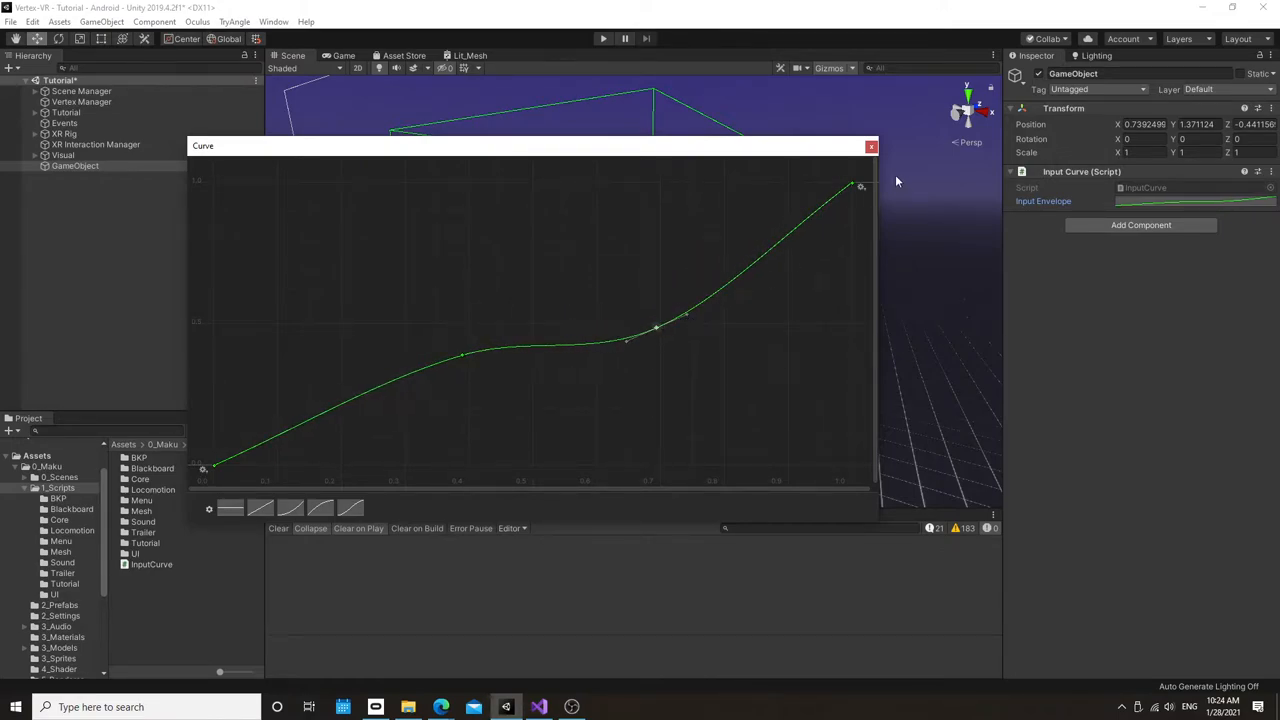
left_click_drag(860, 186, 896, 569)
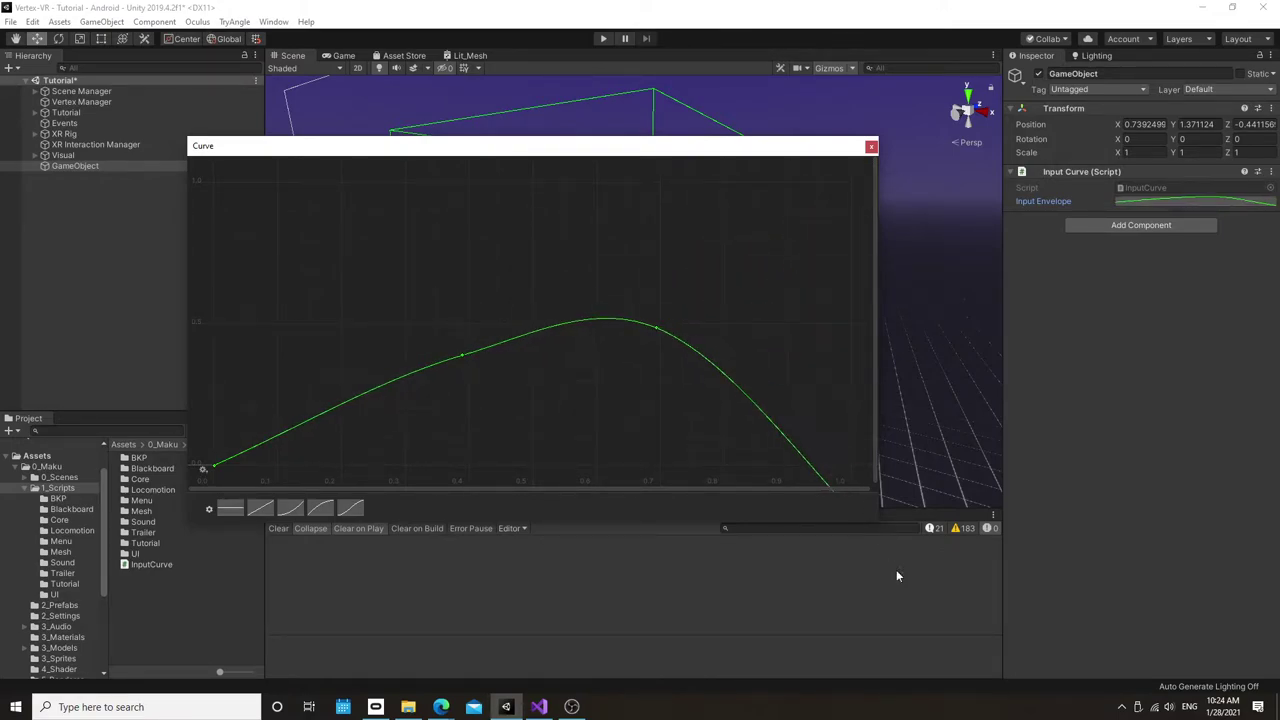
Step: Add a second key with adjusted tangents and raise both into a flat plateau at about 0.5
right_click(465, 355)
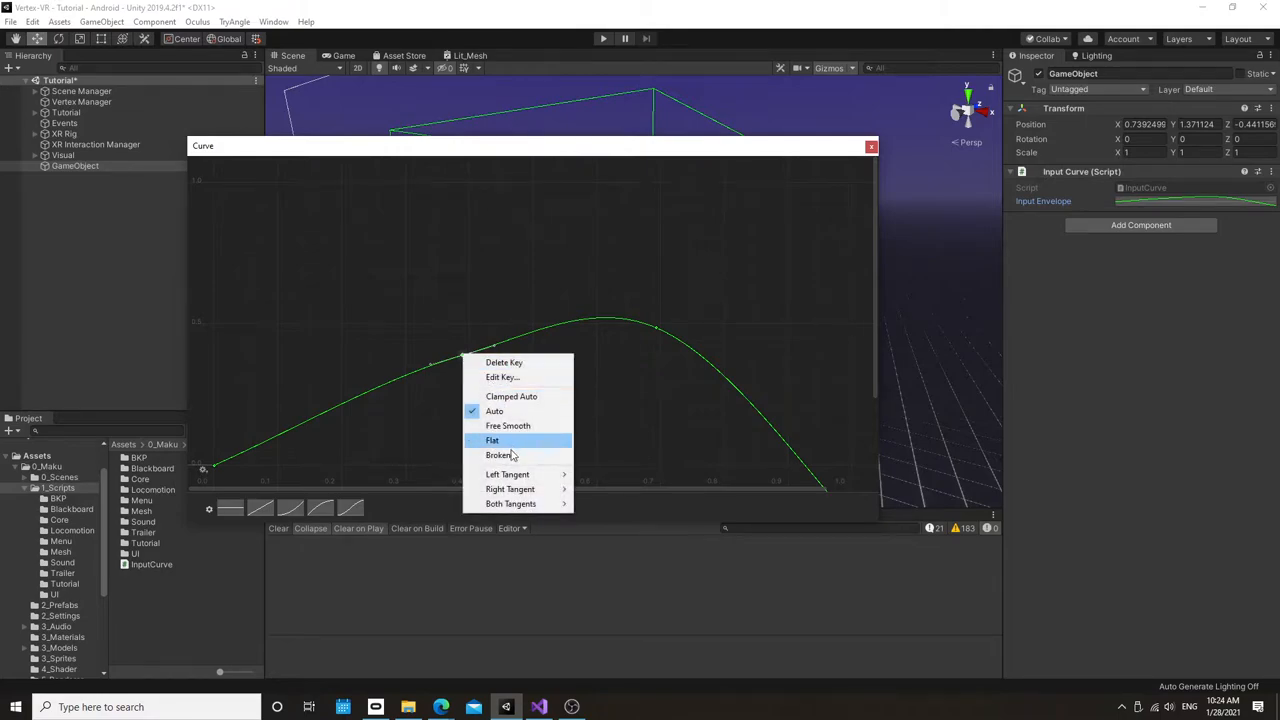
left_click(617, 485)
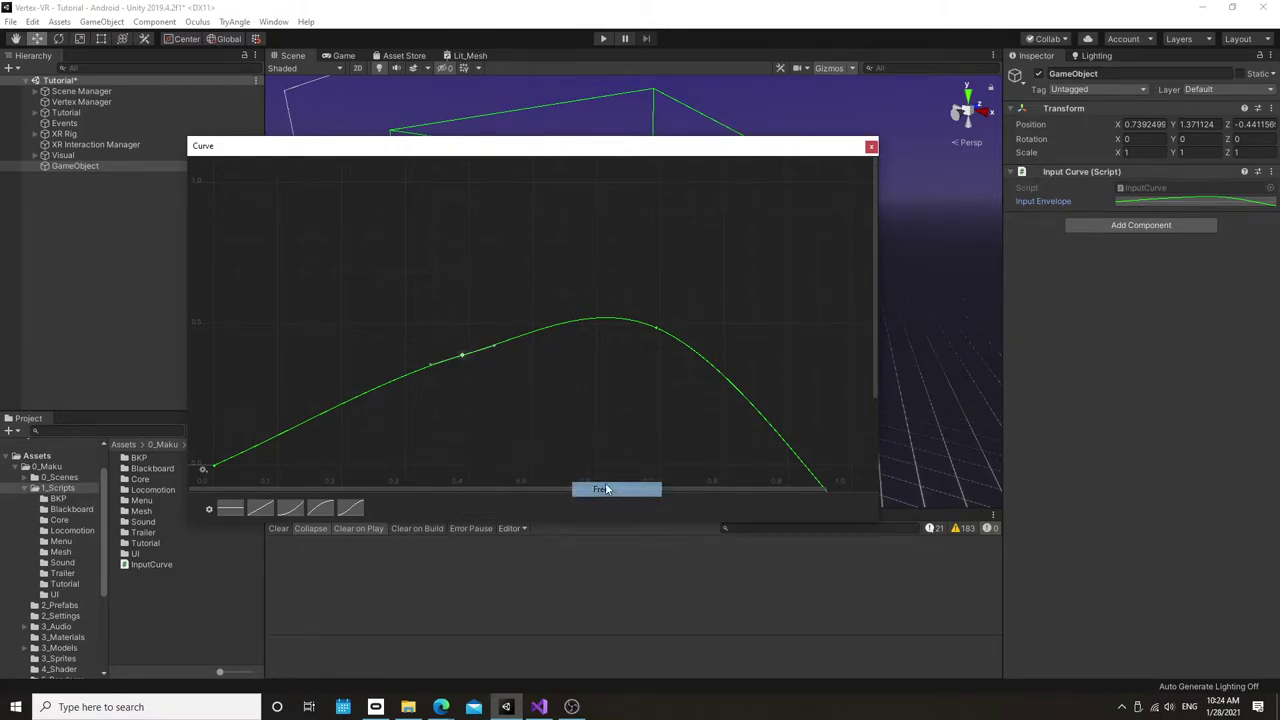
double_click(650, 333)
right_click(655, 330)
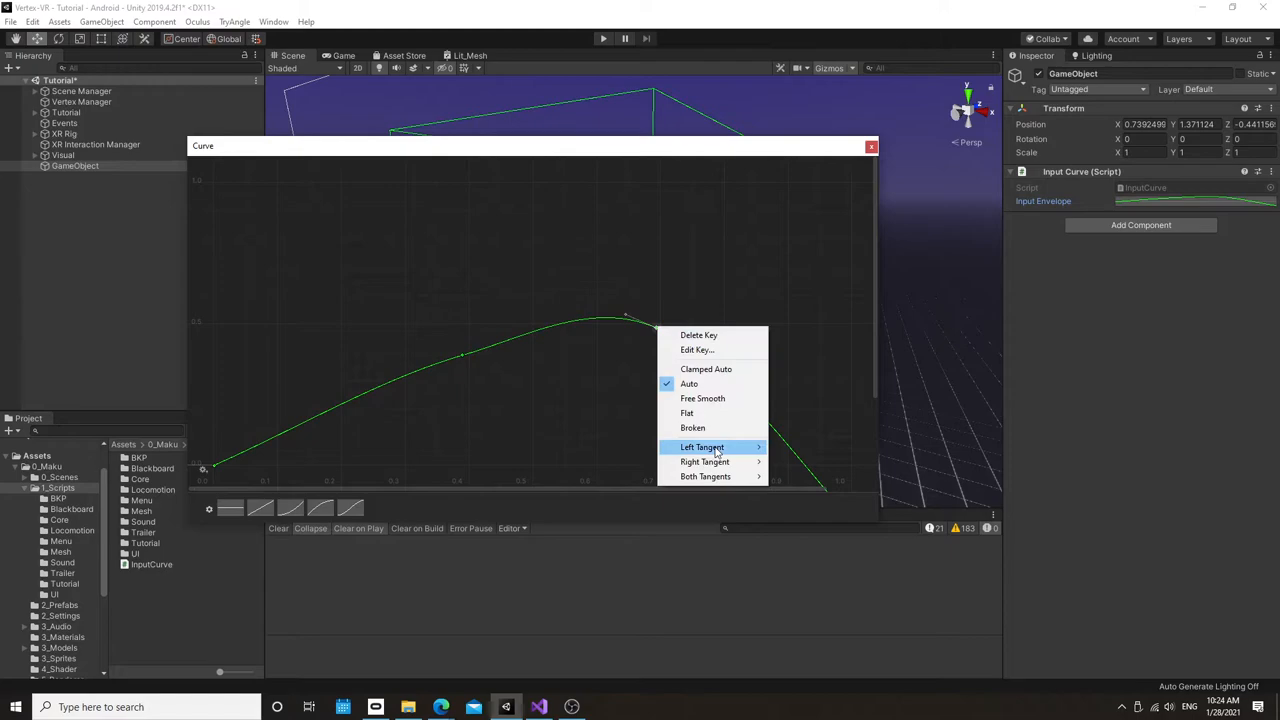
left_click(790, 448)
left_click_drag(462, 355, 460, 338)
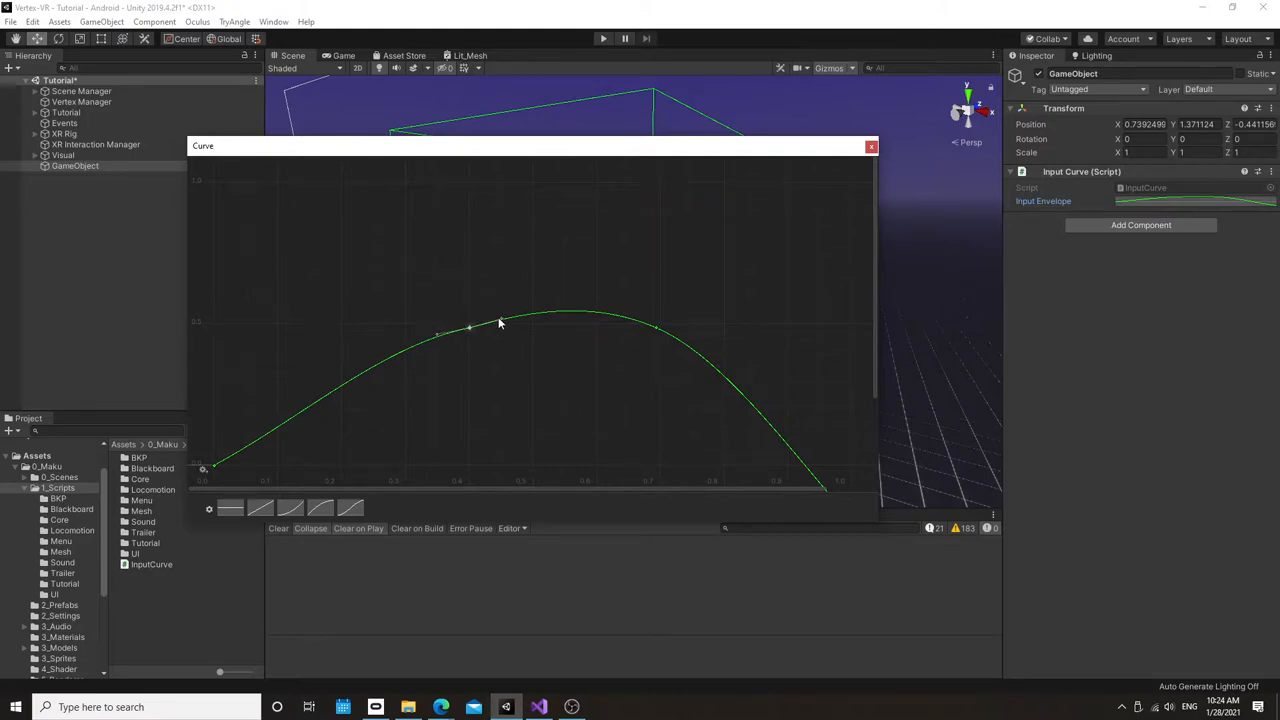
left_click_drag(500, 323, 504, 333)
left_click(657, 330)
left_click_drag(623, 318, 624, 327)
left_click_drag(500, 281, 204, 510)
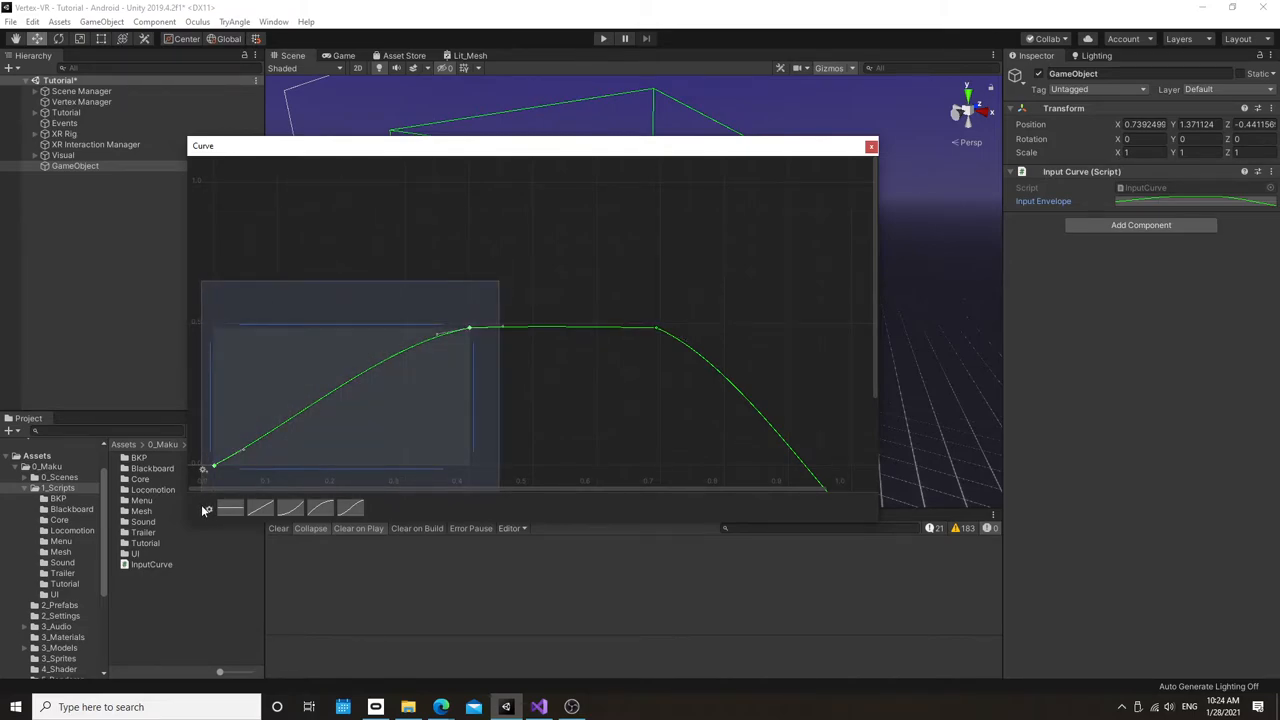
left_click(308, 315)
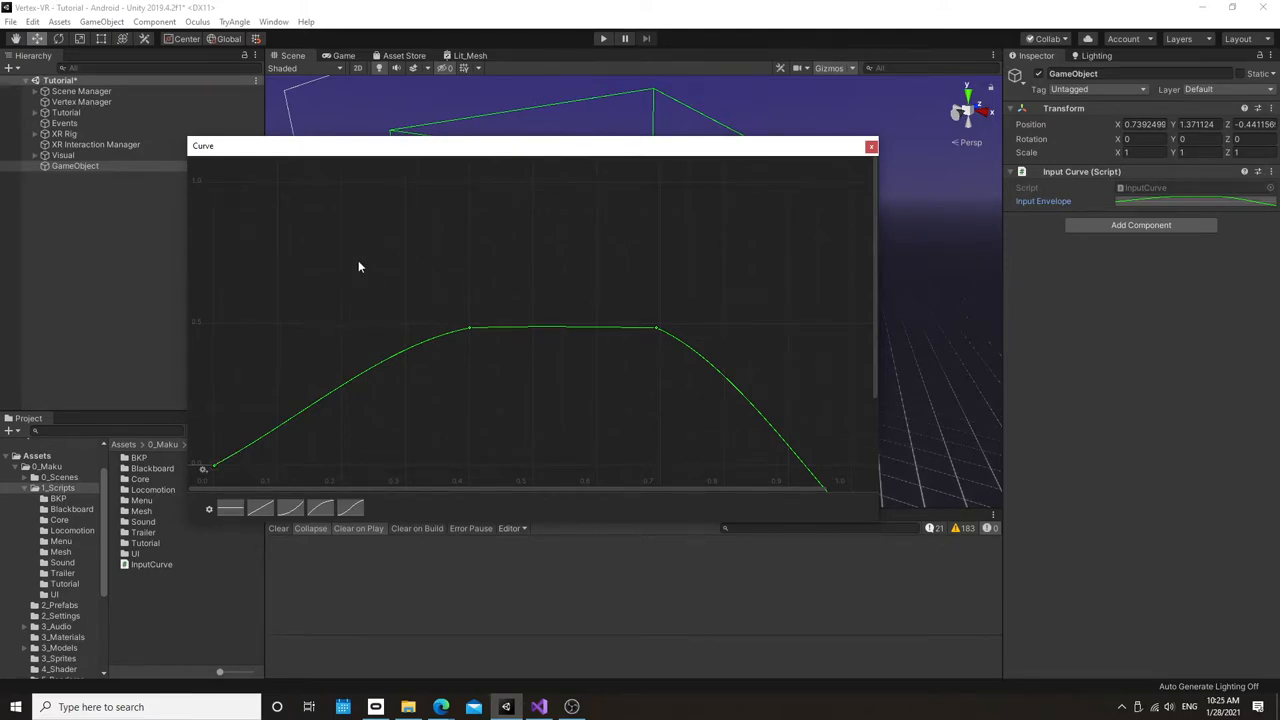
left_click_drag(358, 260, 528, 351)
left_click_drag(420, 286, 554, 418)
left_click_drag(556, 280, 212, 492)
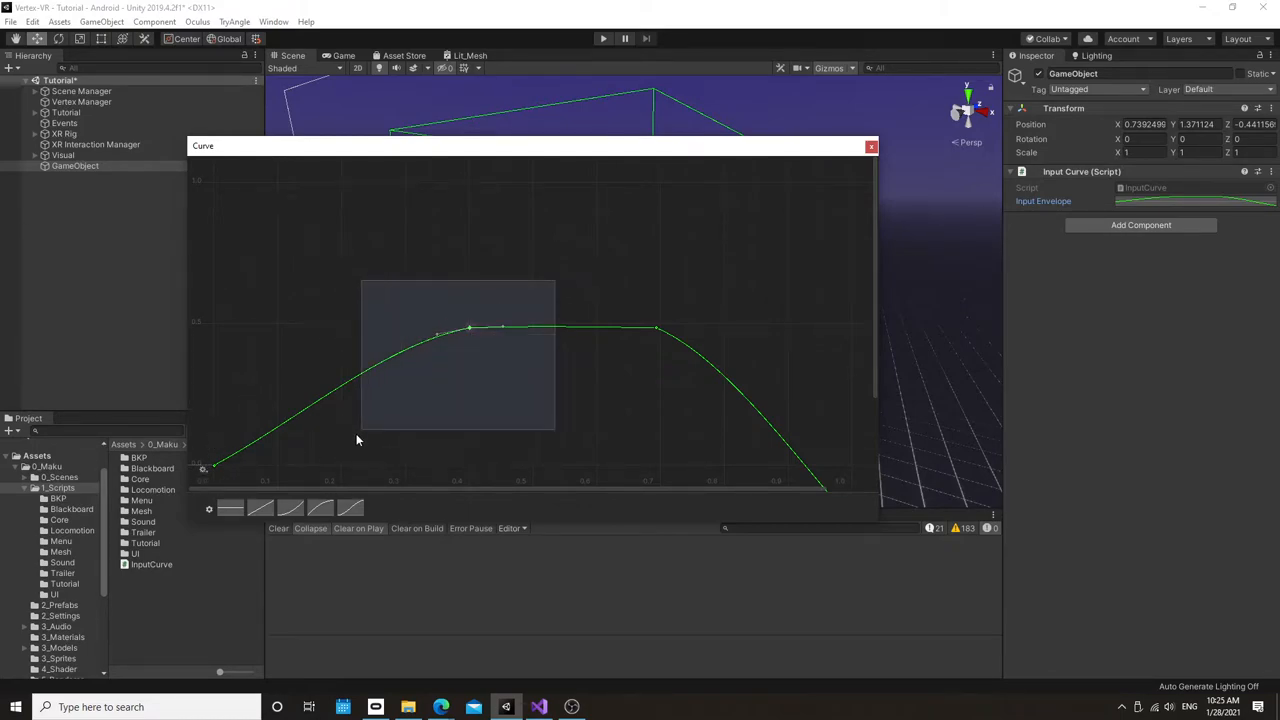
mouse_move(614, 278)
left_mouse_down()
mouse_move(652, 350)
mouse_move(695, 348)
left_mouse_up()
left_click(840, 470)
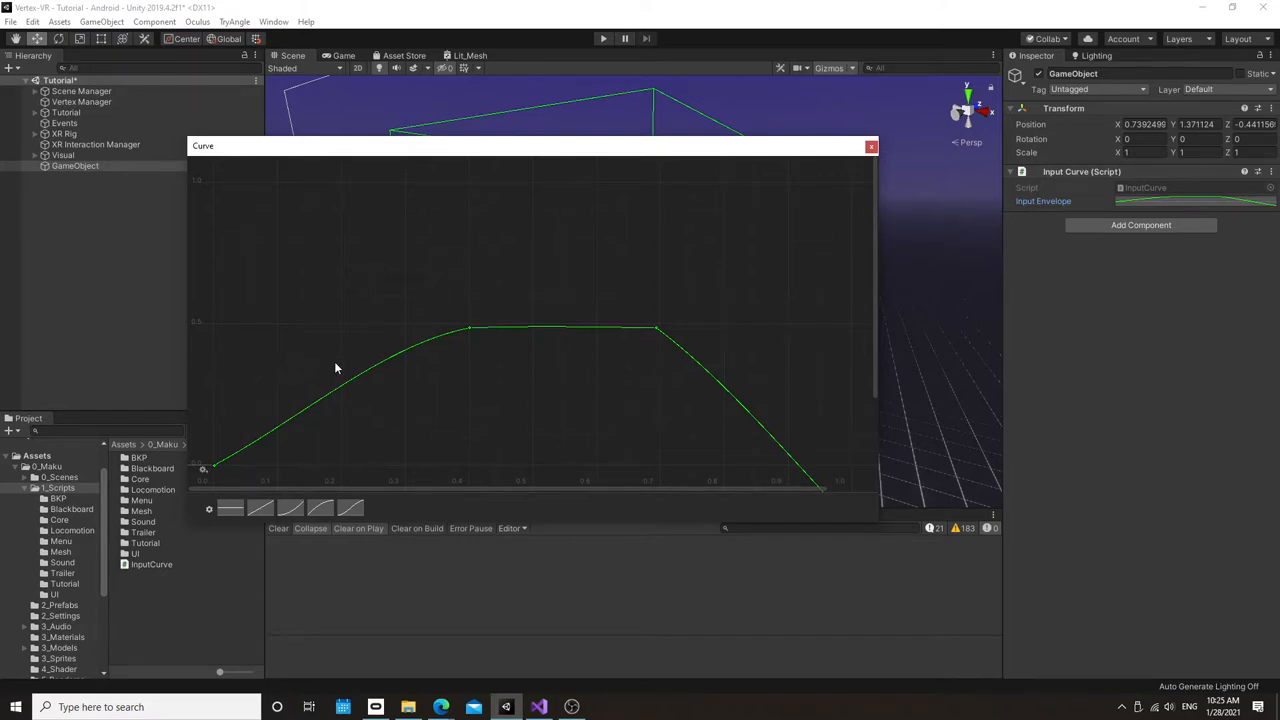
Step: Try easing the first key's tangent, then reset the envelope to the linear 0–1 preset and close the editor
left_click_drag(336, 309, 208, 486)
left_click_drag(245, 456, 344, 468)
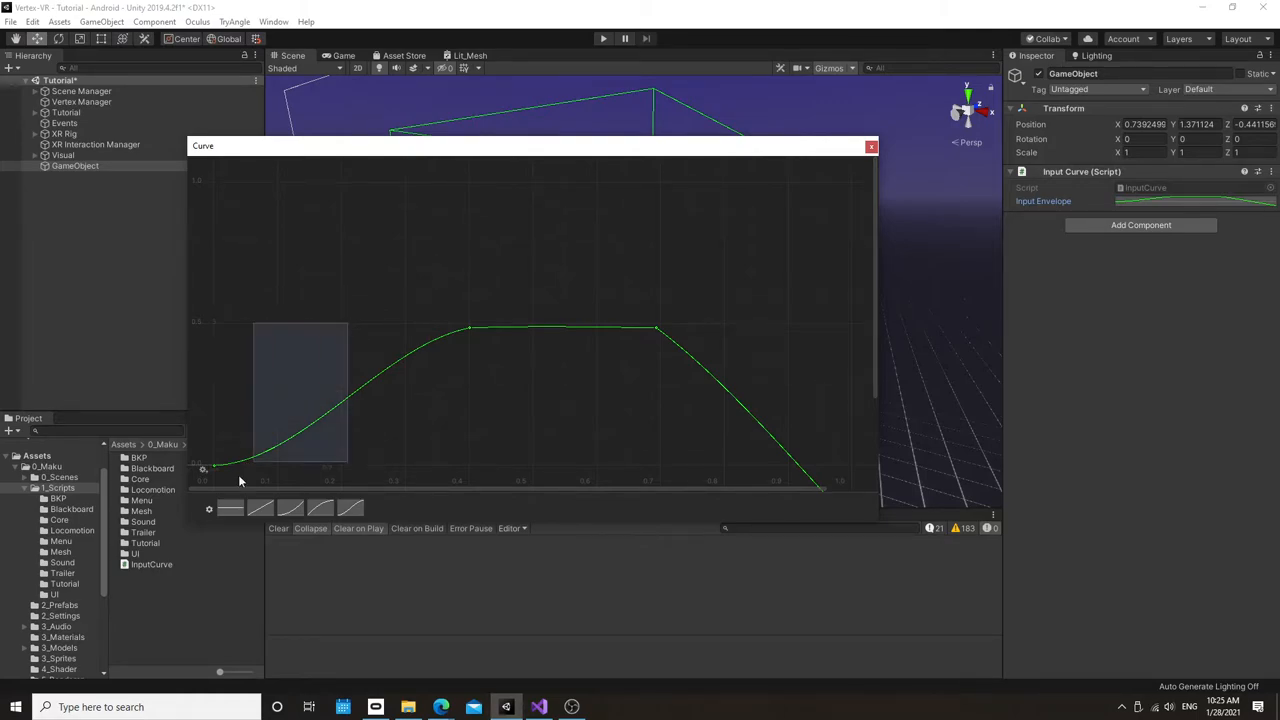
left_click_drag(341, 322, 215, 478)
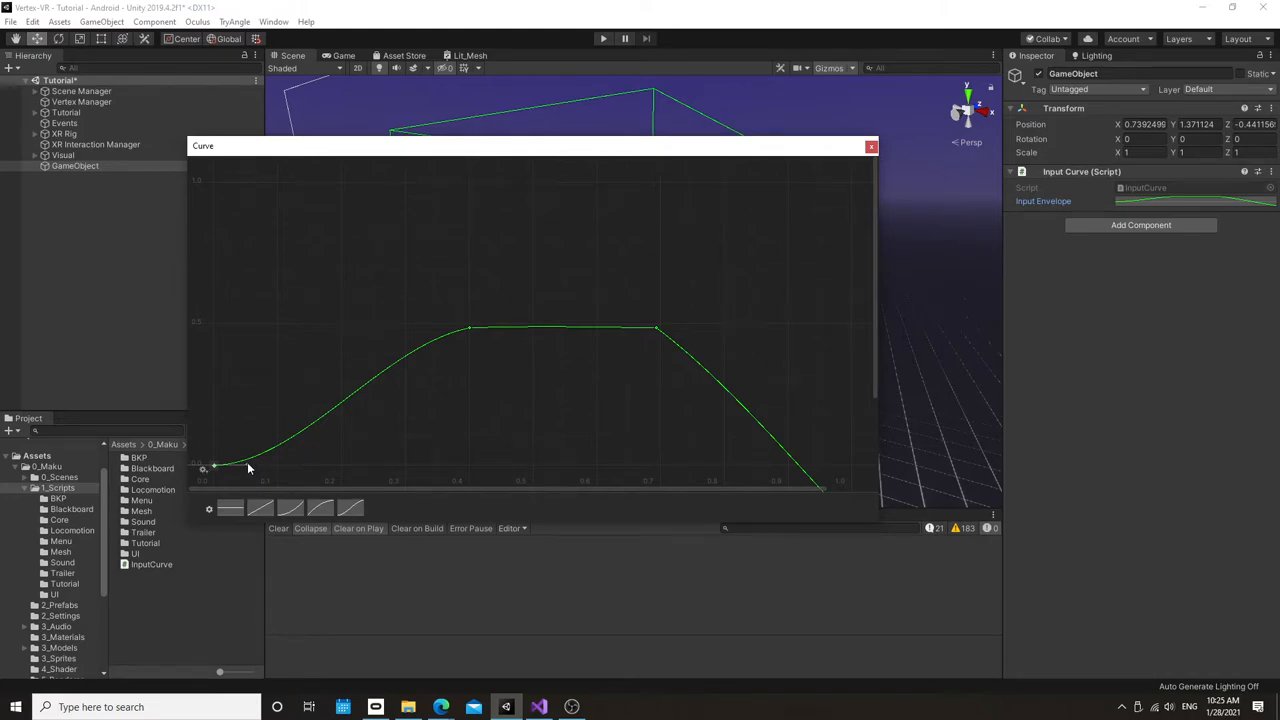
left_click_drag(246, 462, 248, 404)
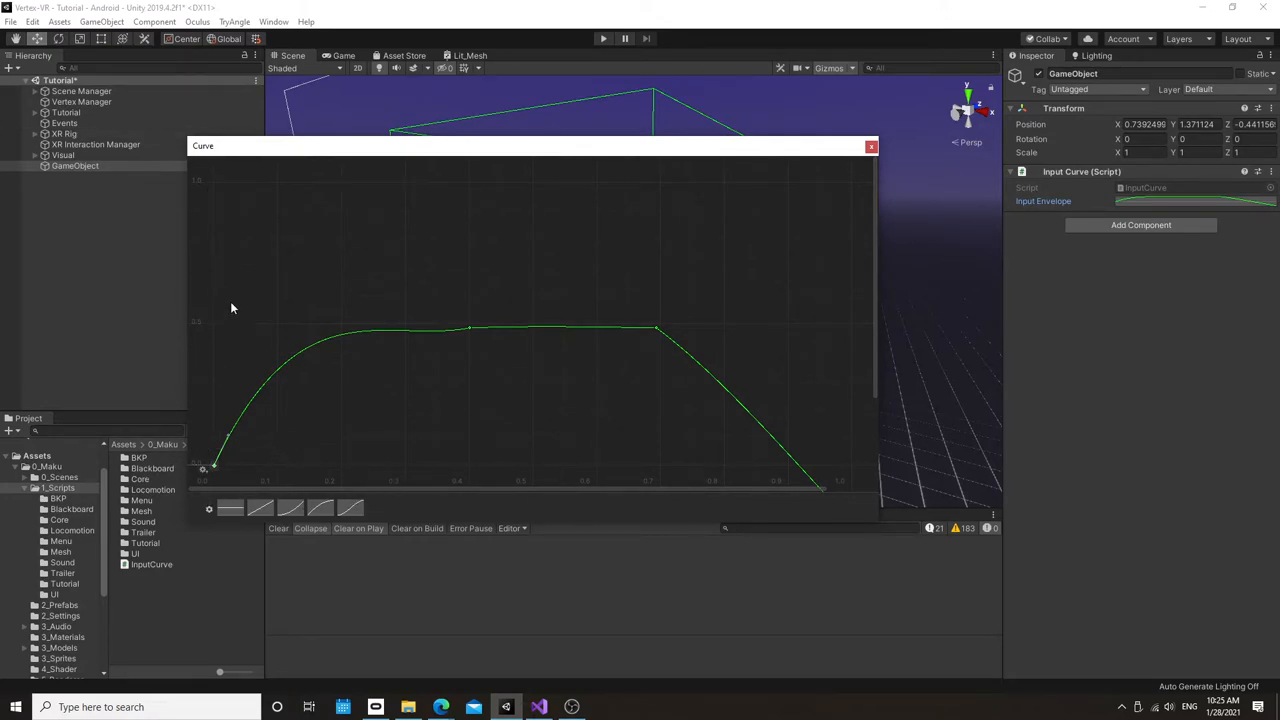
left_click(259, 510)
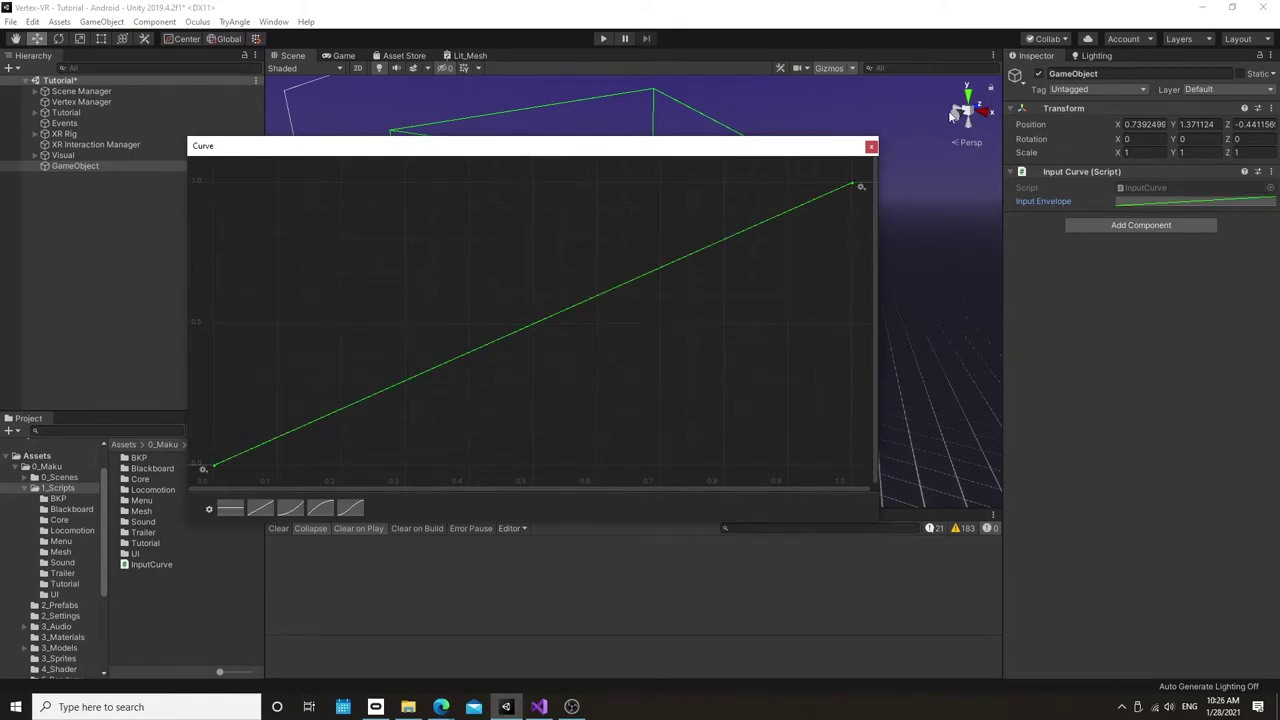
left_click(871, 147)
Step: Mark the InputCurve class with the ExecuteInEditMode attribute
key("alt+Tab")
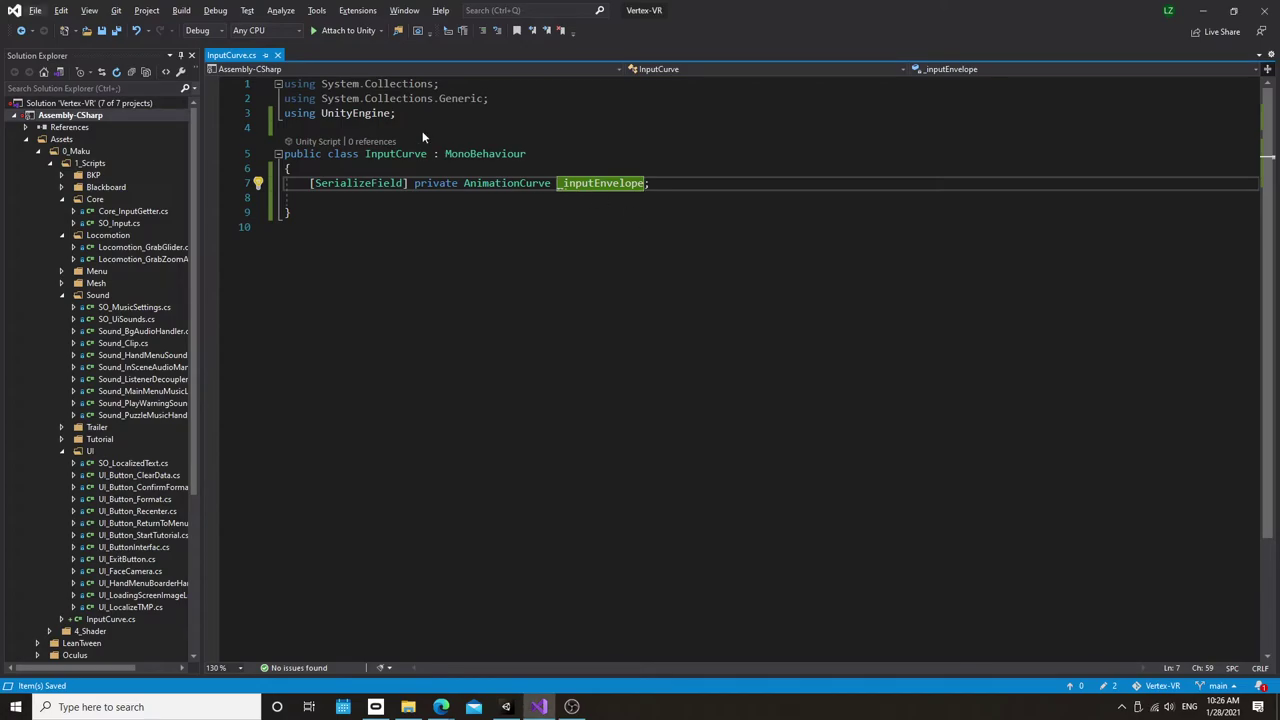
left_click(423, 127)
key("Return")
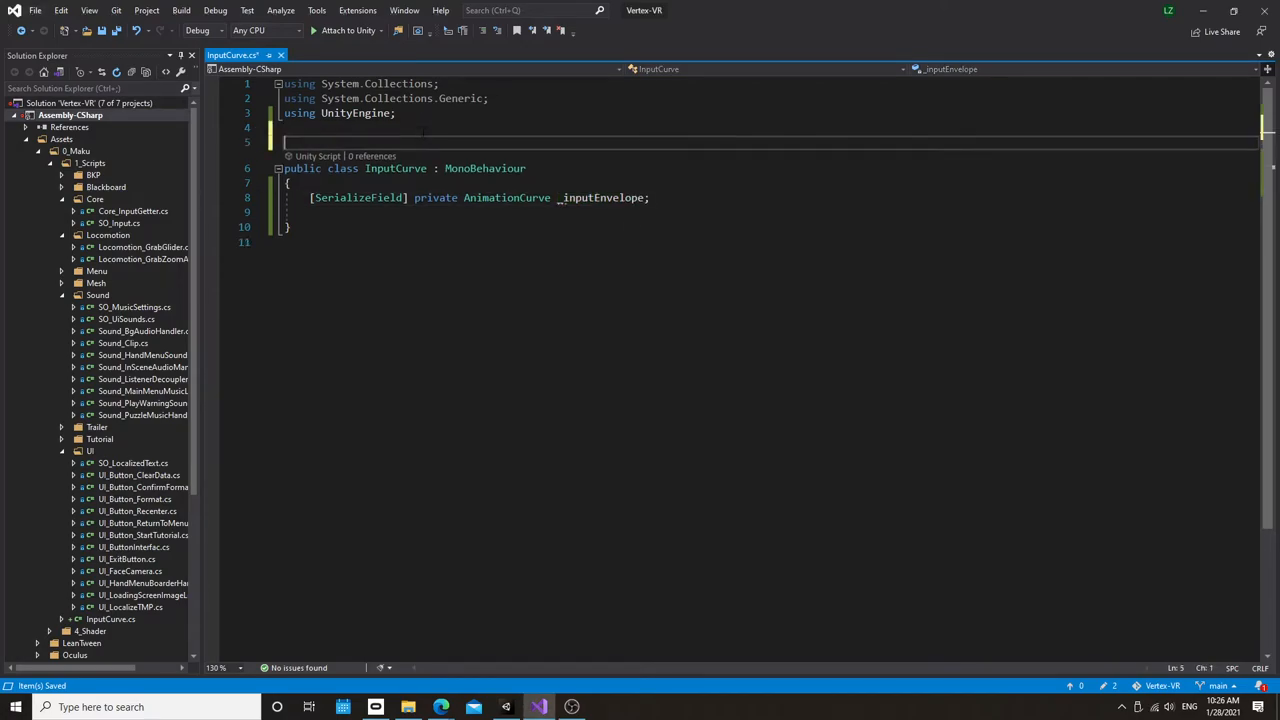
type("[execu")
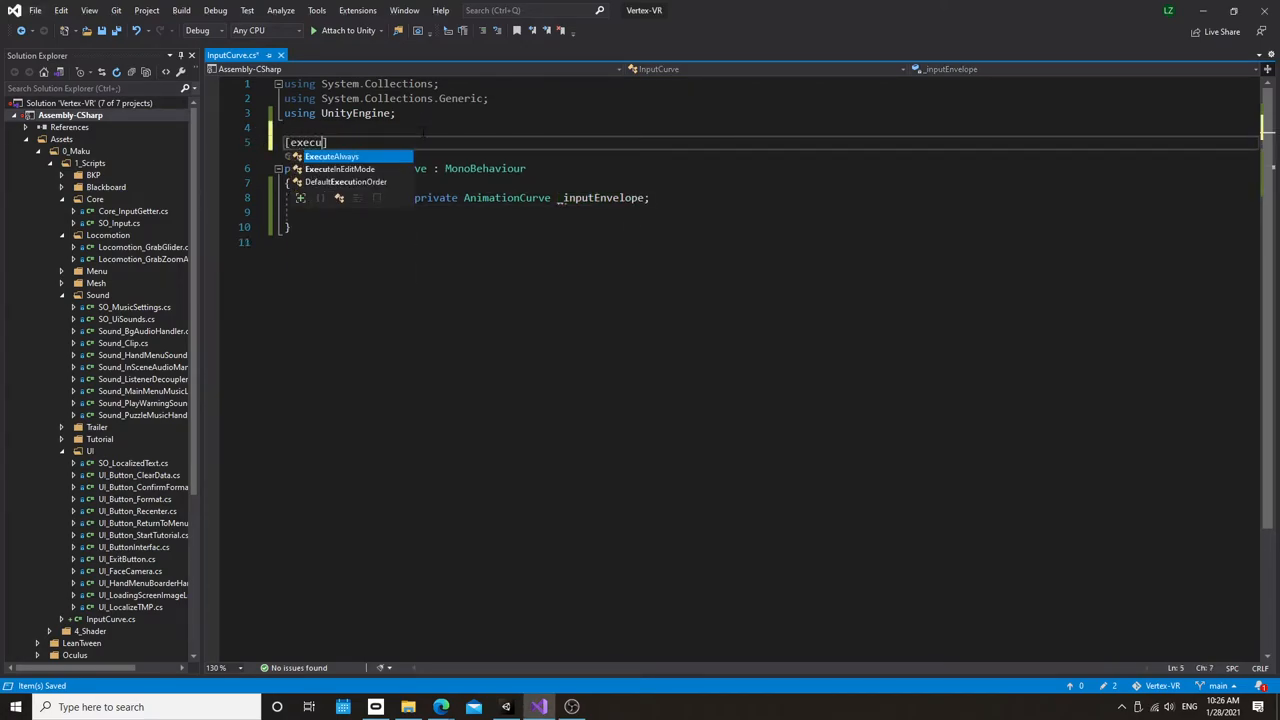
type("tein")
key("Tab")
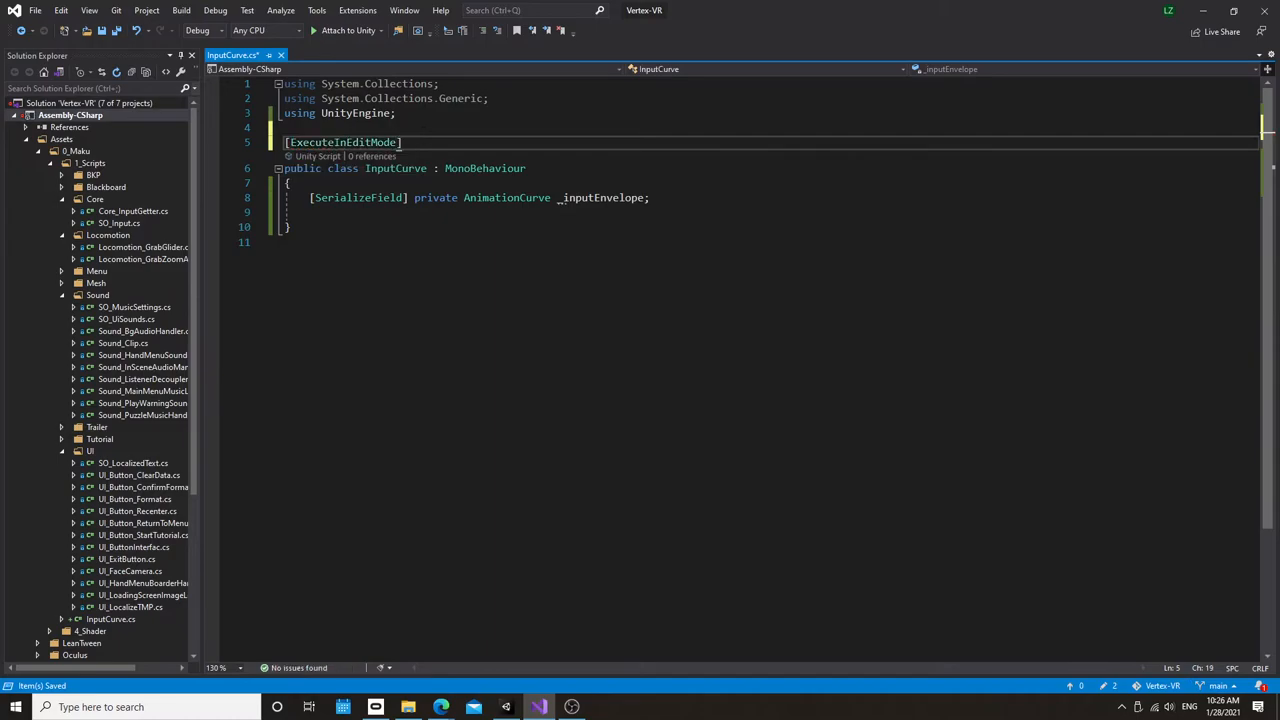
Step: Add a Range attribute line above the _input field, cleaning up a mis-expanded snippet
key("Down")
key("Down")
key("Return")
type("[s")
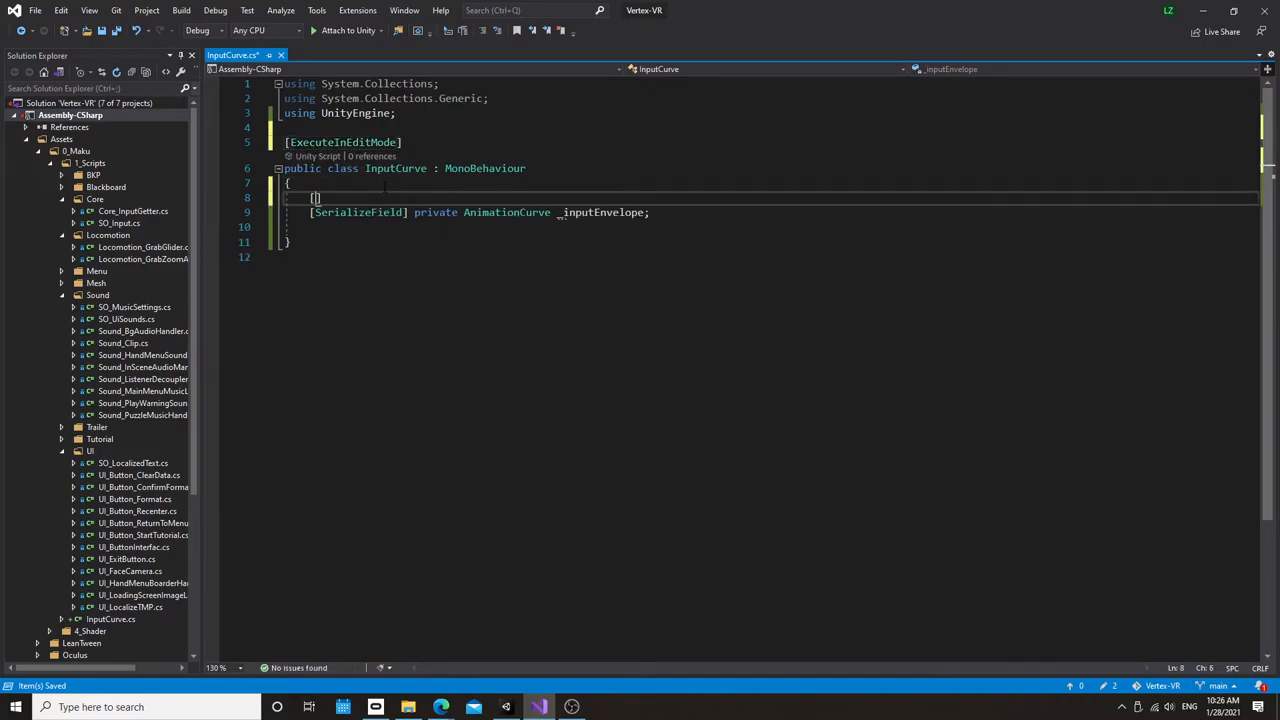
type("field")
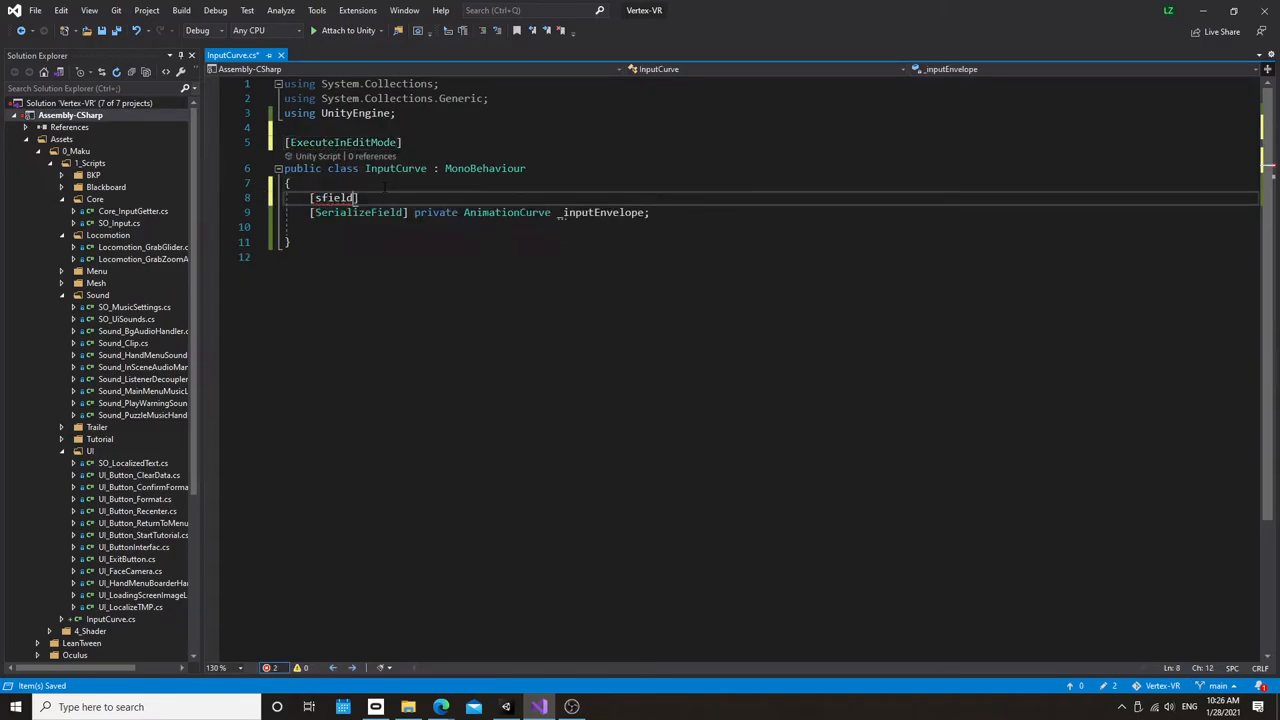
key("BackSpace")
key("BackSpace")
key("shift+Home")
type("sf")
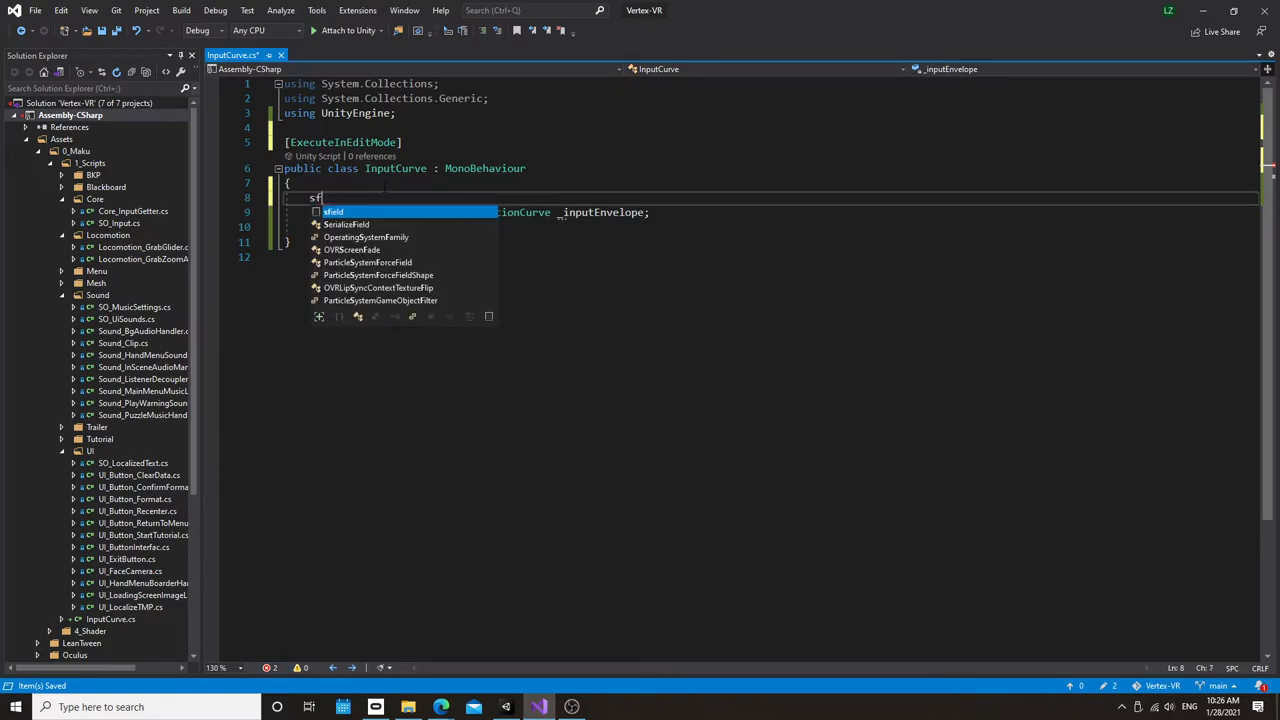
key("Tab")
key("Tab")
type("fl")
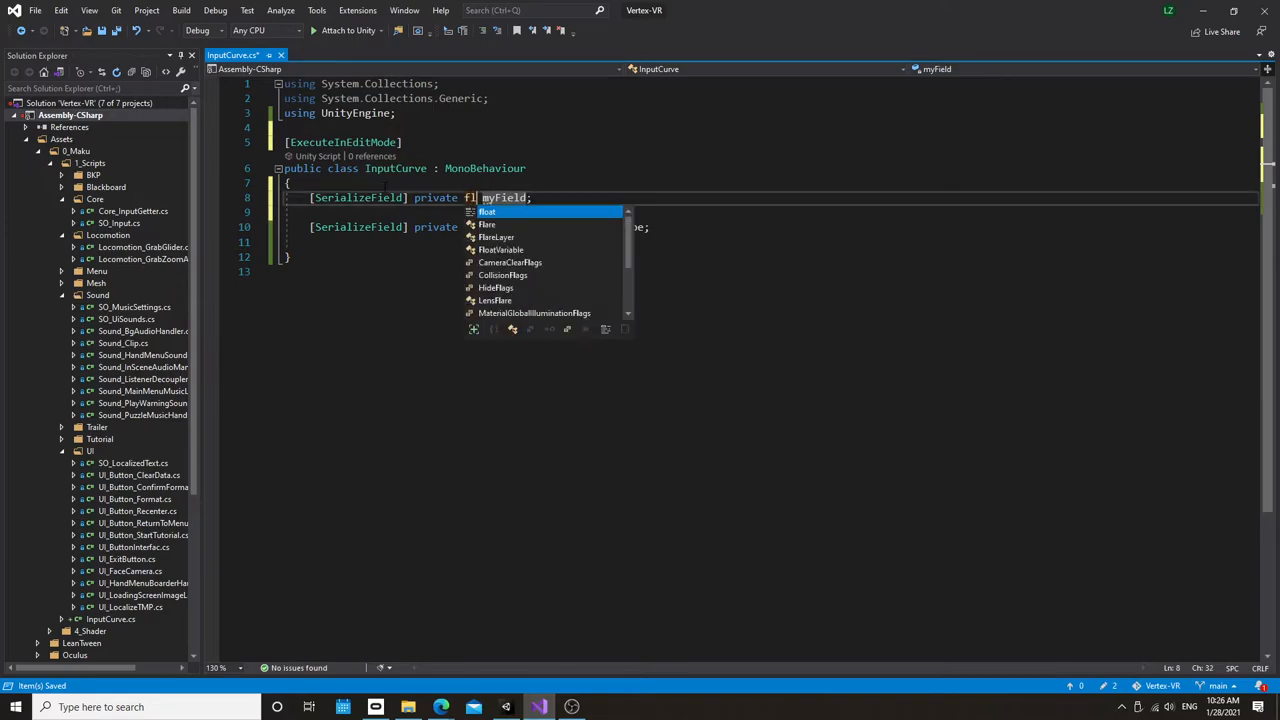
type("oat")
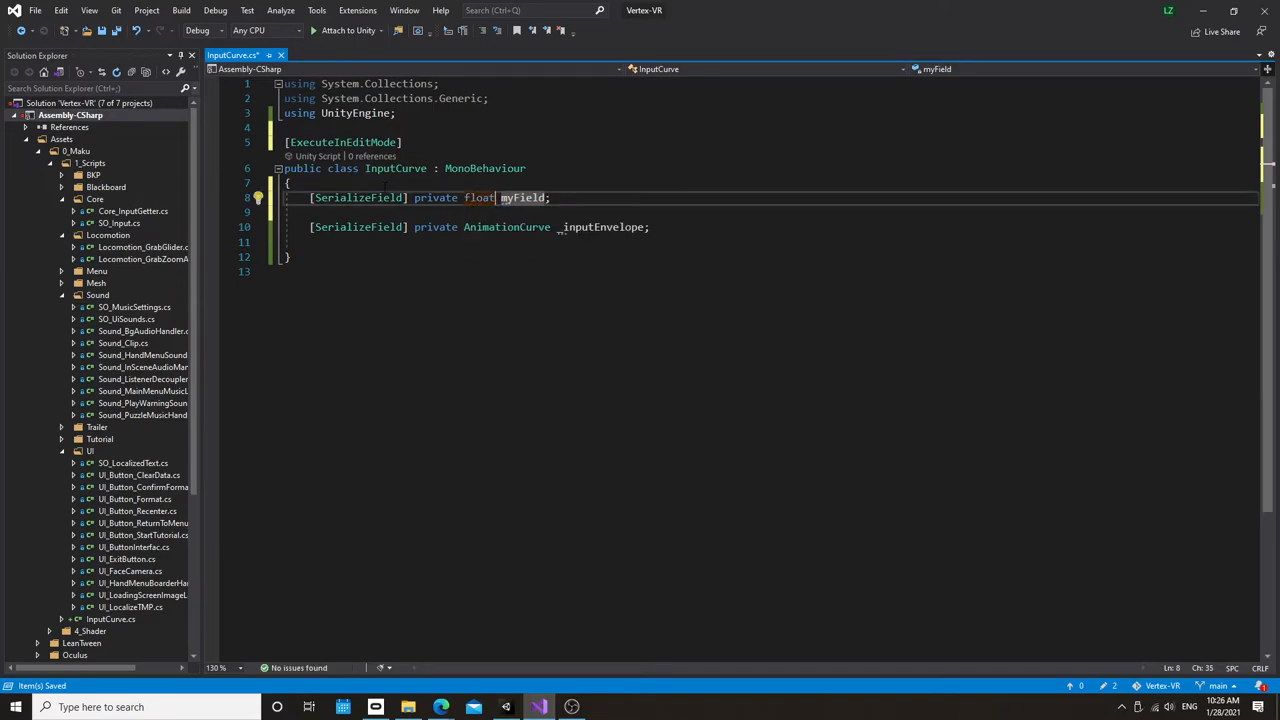
key("Return")
type("_input")
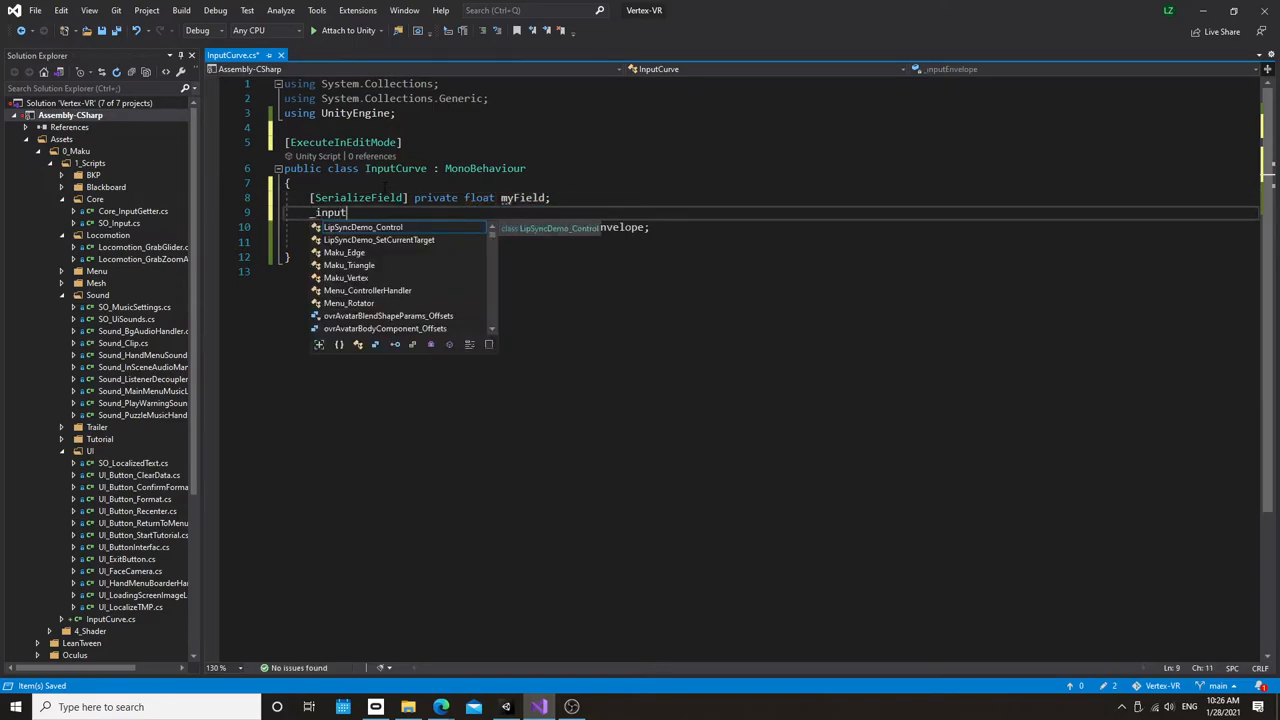
key("Escape")
left_click_drag(345, 212, 502, 197)
type("_")
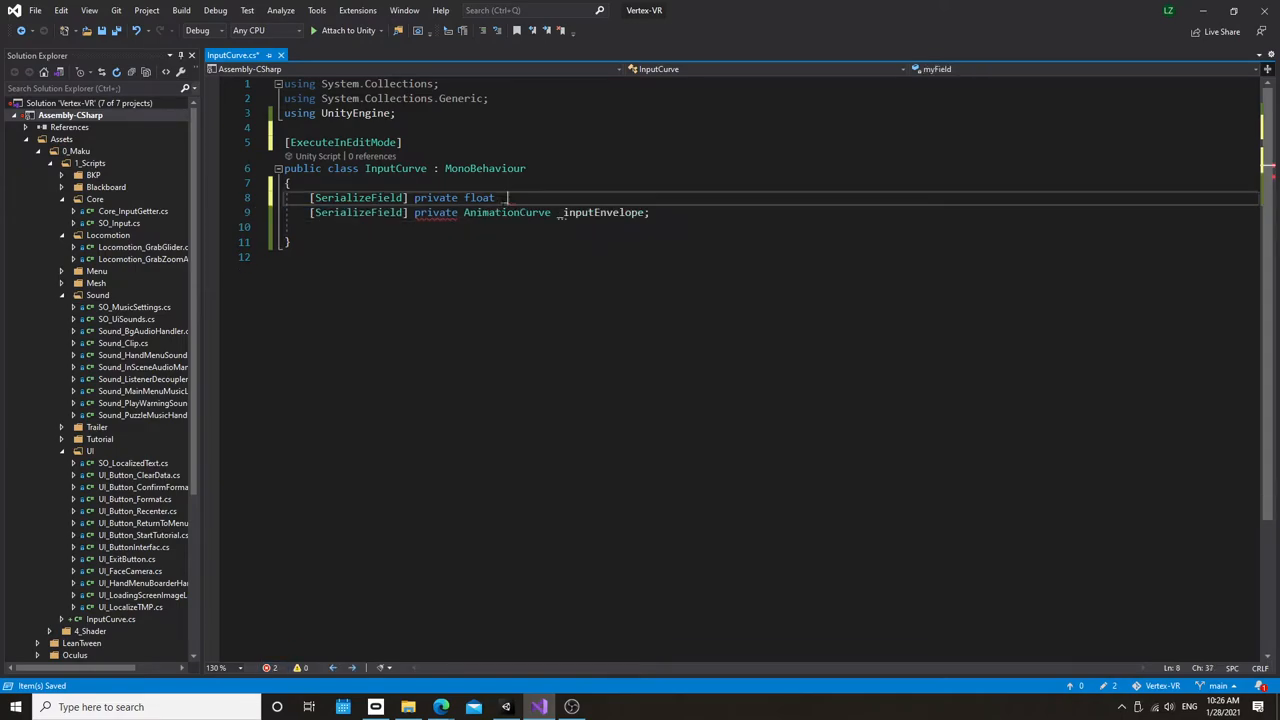
type("input;")
key("Home")
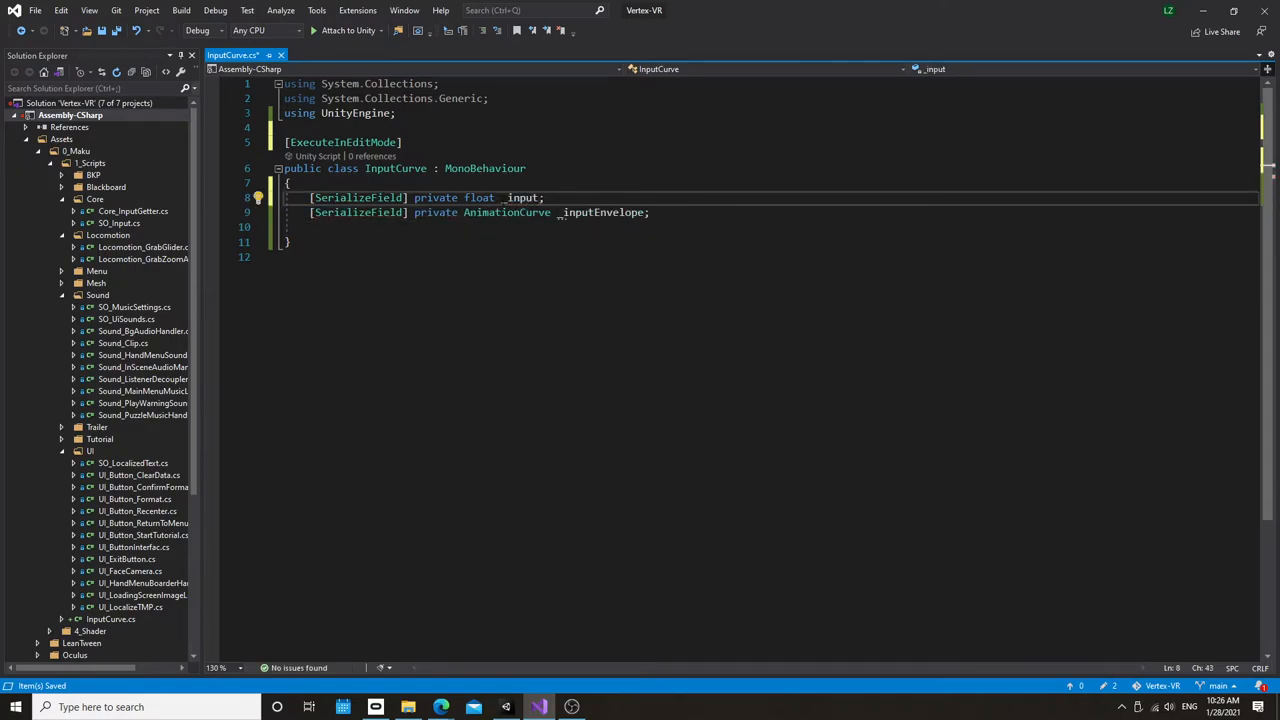
key("ctrl+Return")
type("[R")
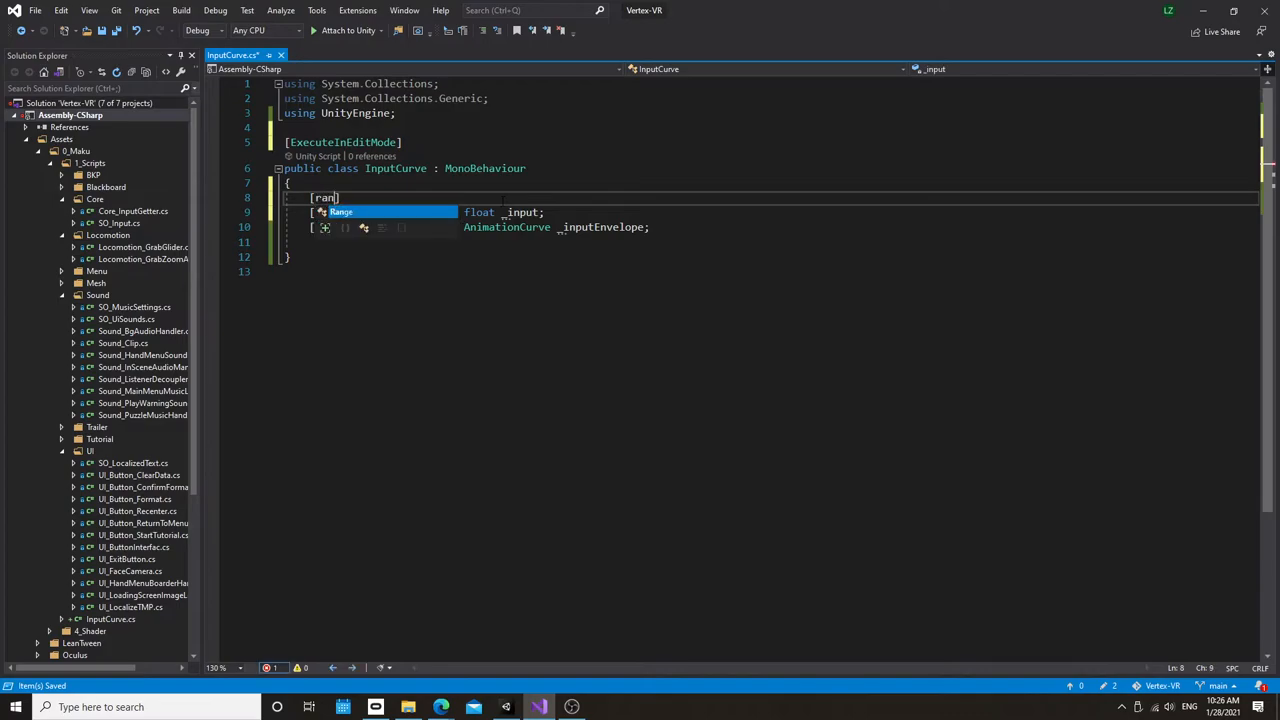
type("ange(0,")
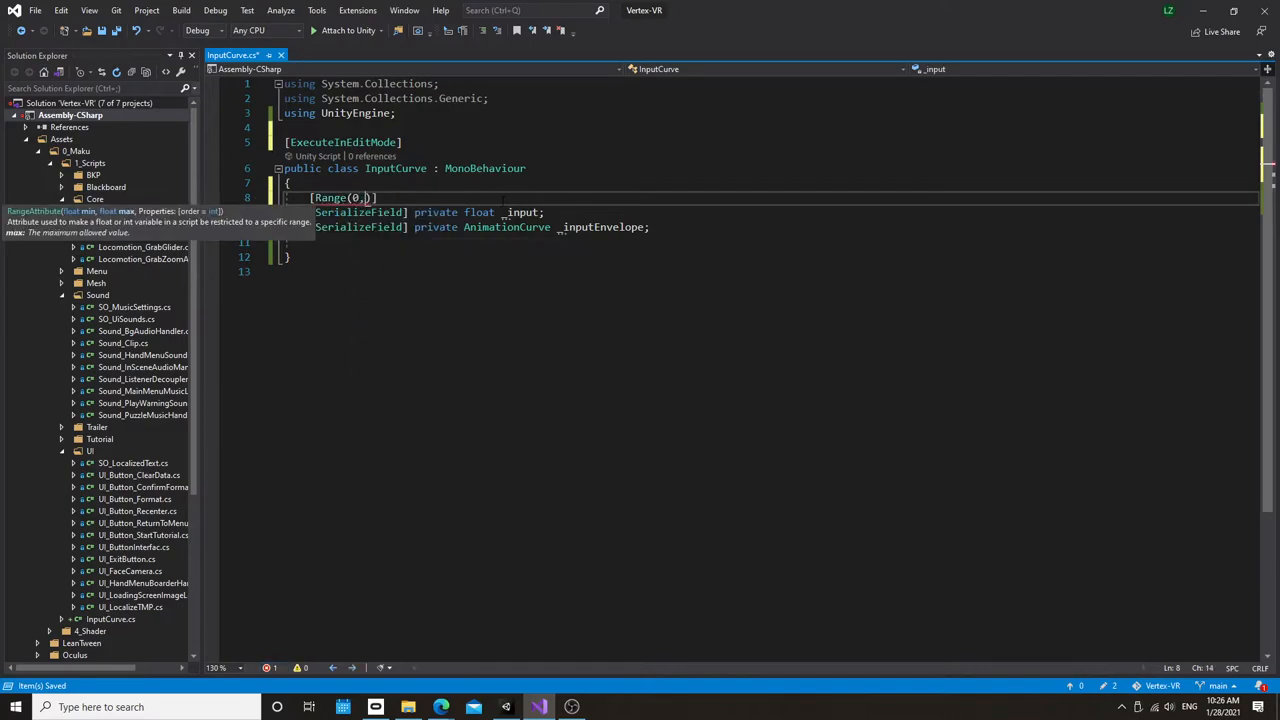
type("1")
key("Escape")
Step: Below the envelope field add a blank line and a Range(0,1) attribute for the new field
key("Down")
key("End")
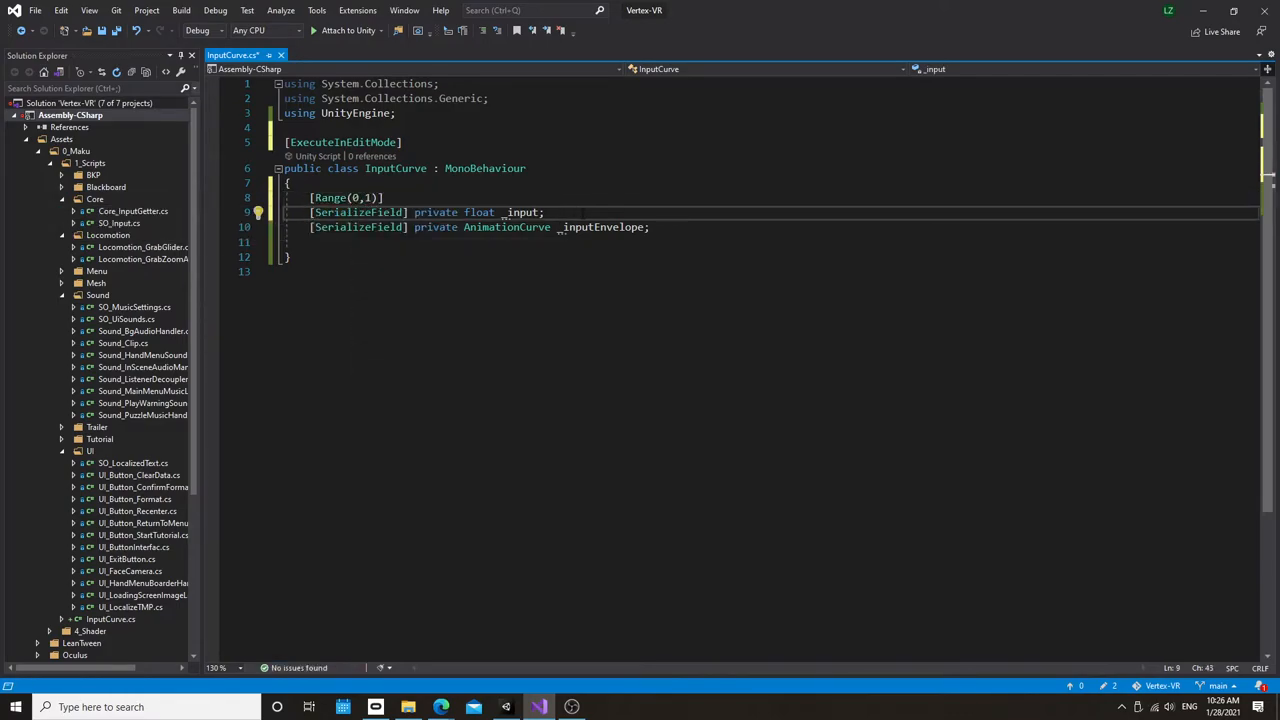
key("Down")
key("End")
key("Return")
key("Return")
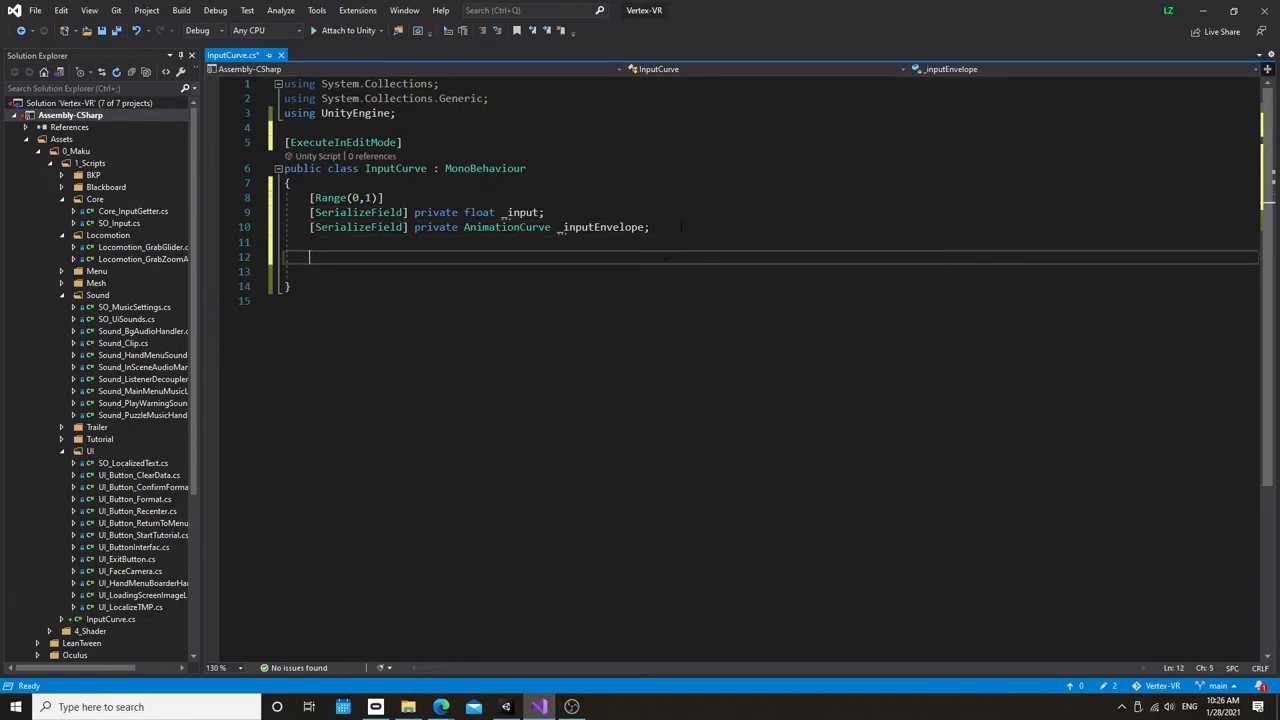
type("[rag")
key("Tab")
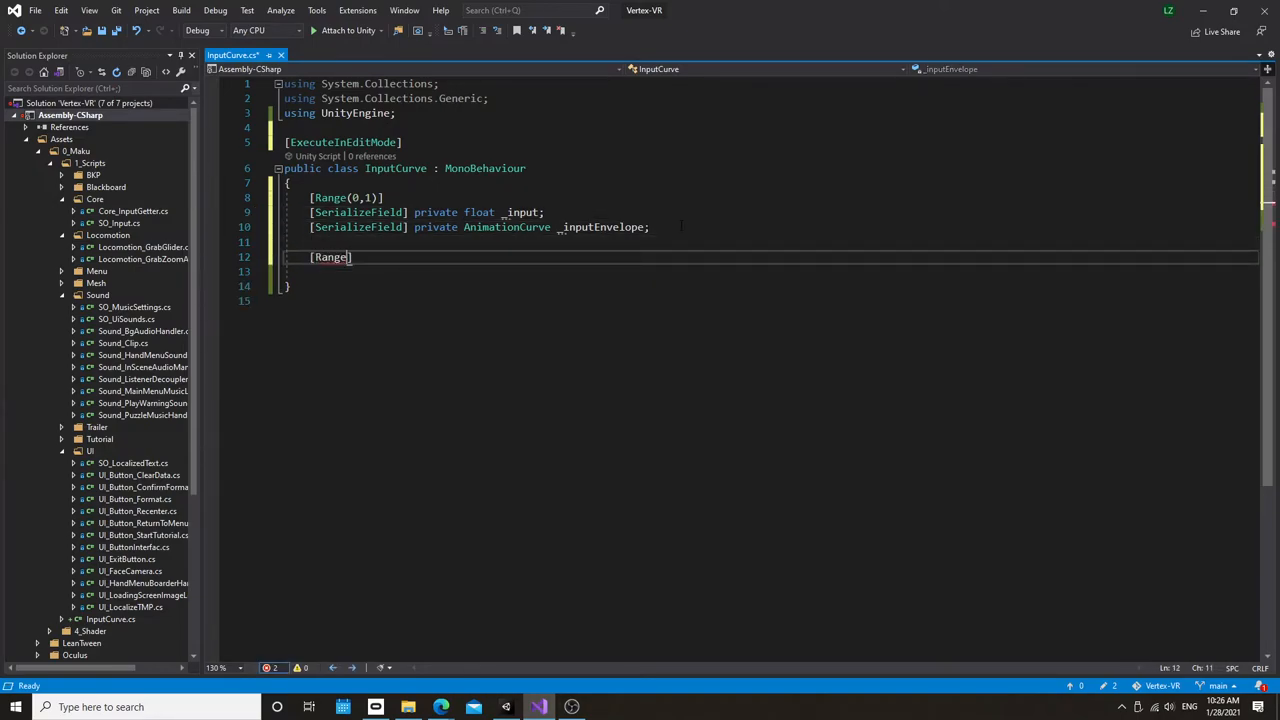
type("(0,1")
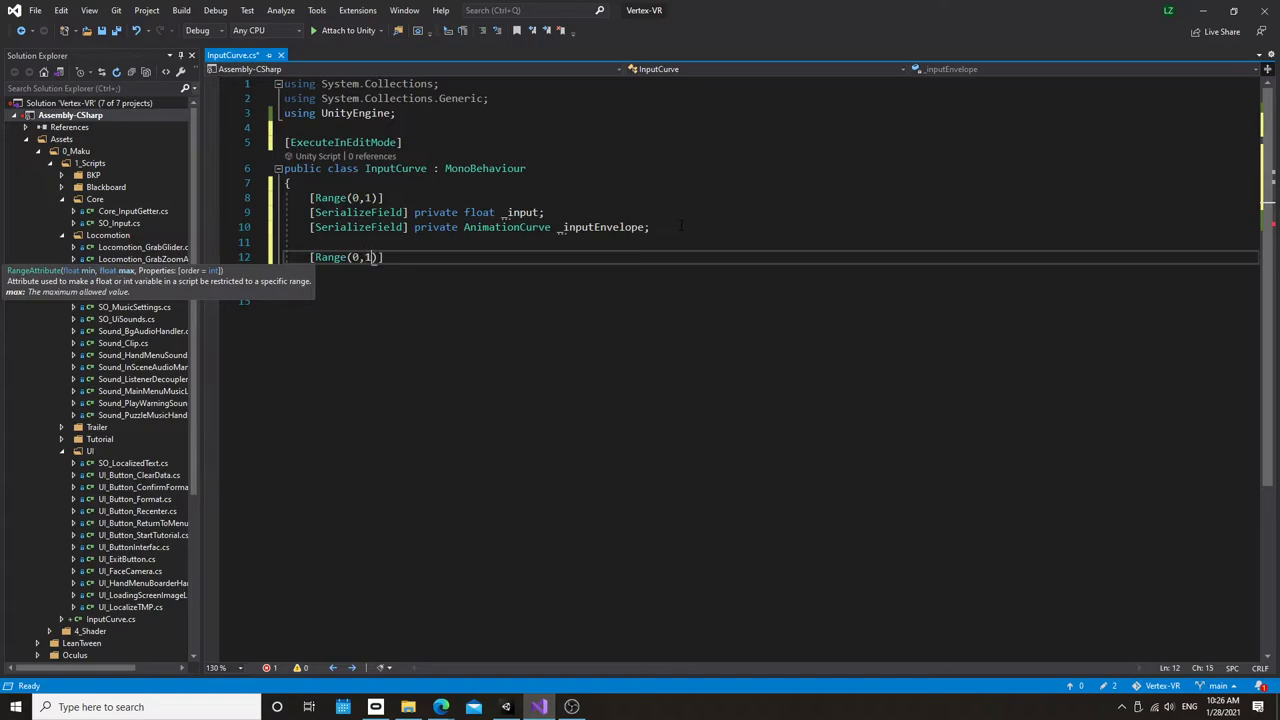
key("End")
key("Return")
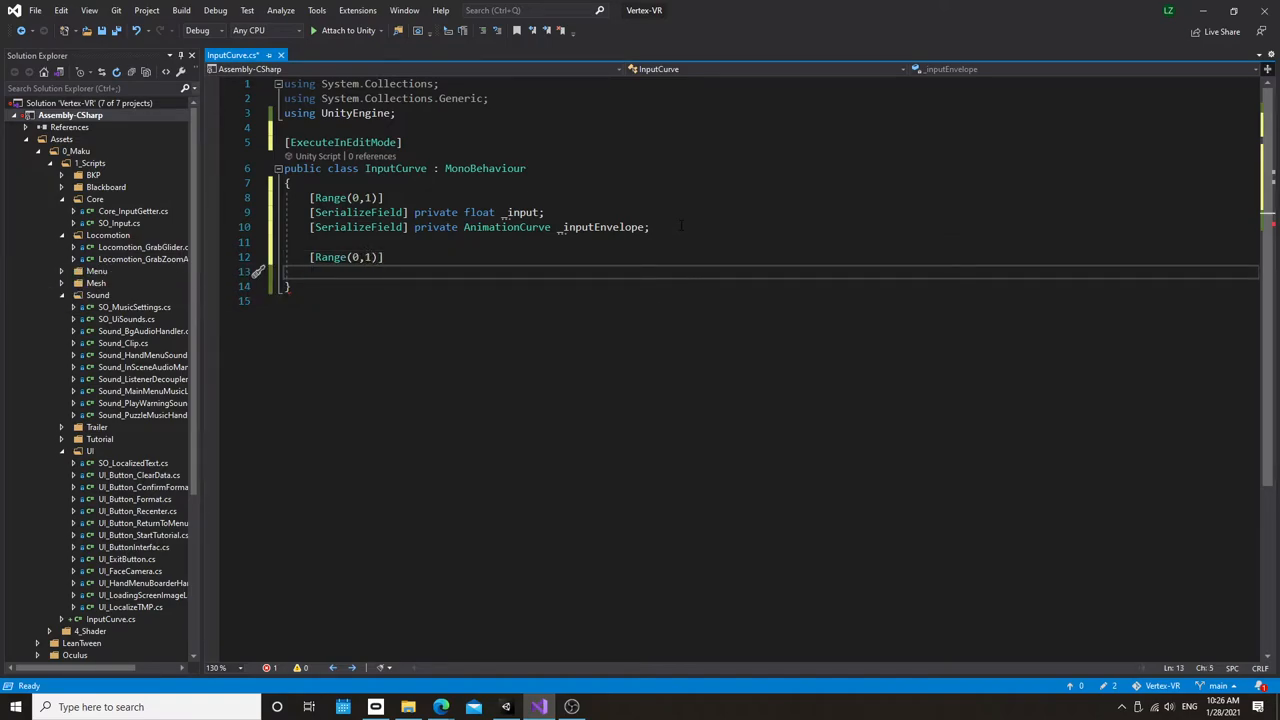
type("sf")
Step: Declare the serialized float _output under that attribute and save the script
key("Tab")
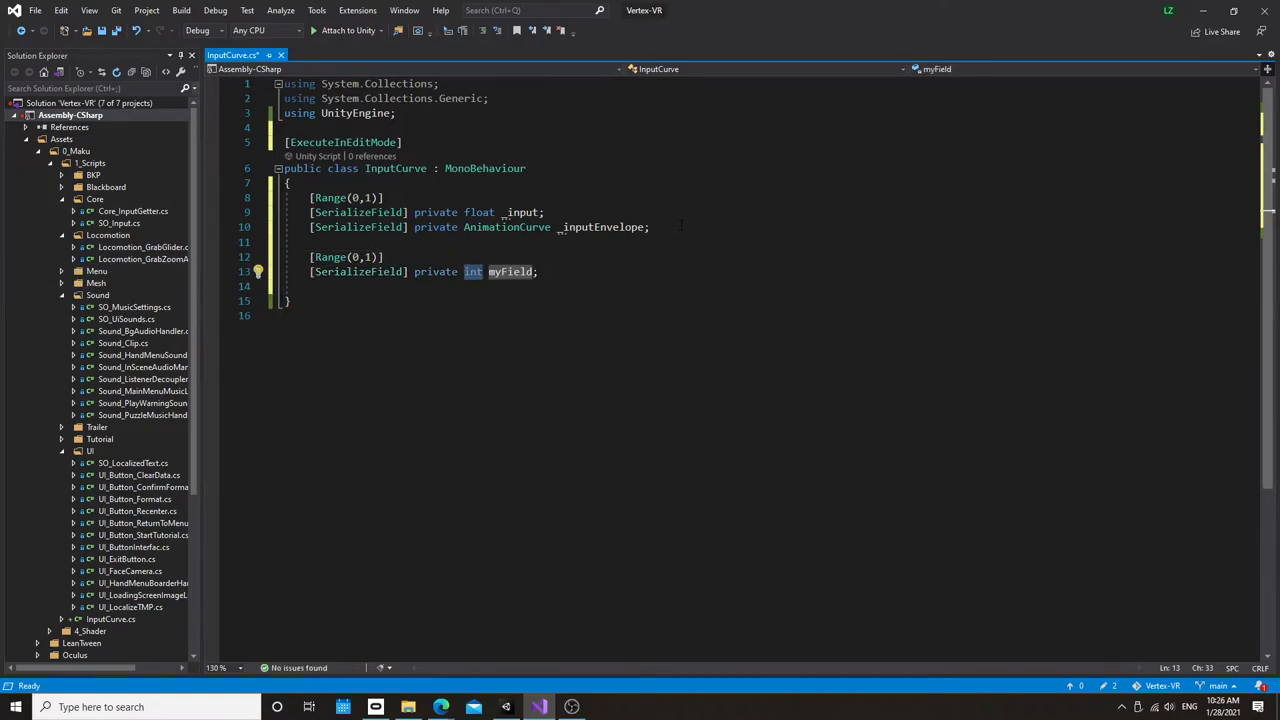
type("fl")
key("Tab")
key("Tab")
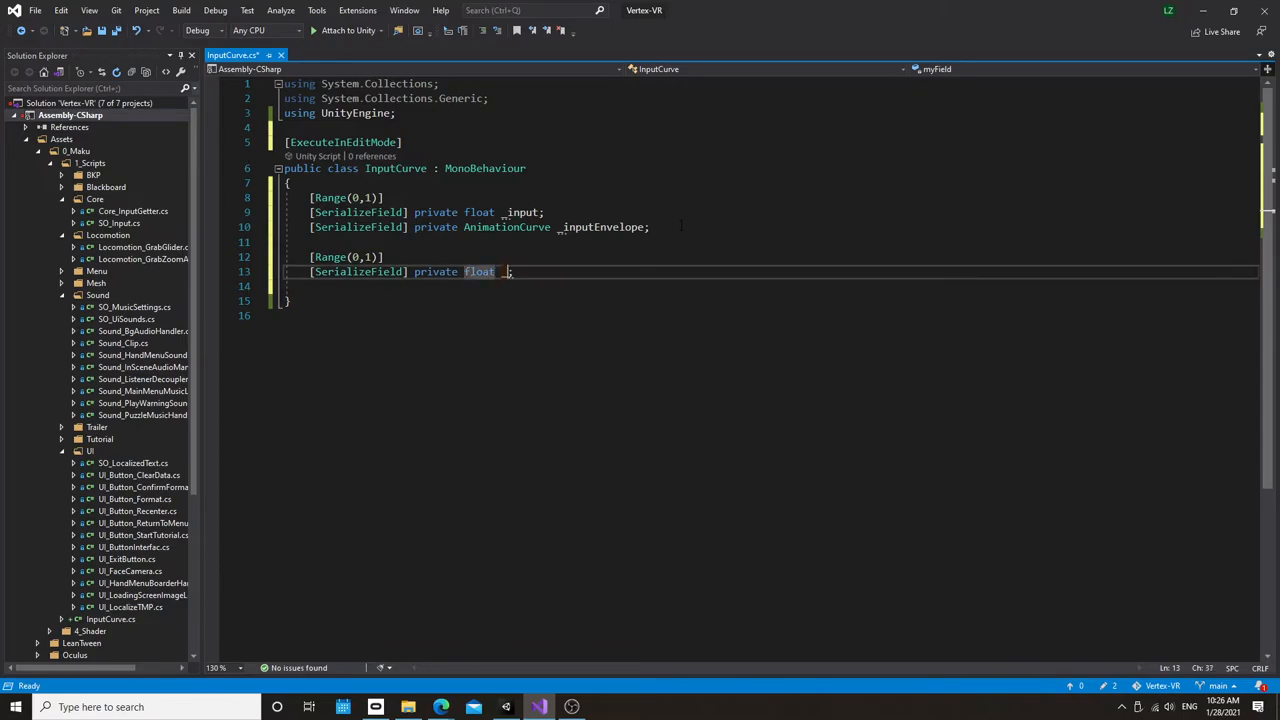
type("_output")
key("Return")
key("ctrl+s")
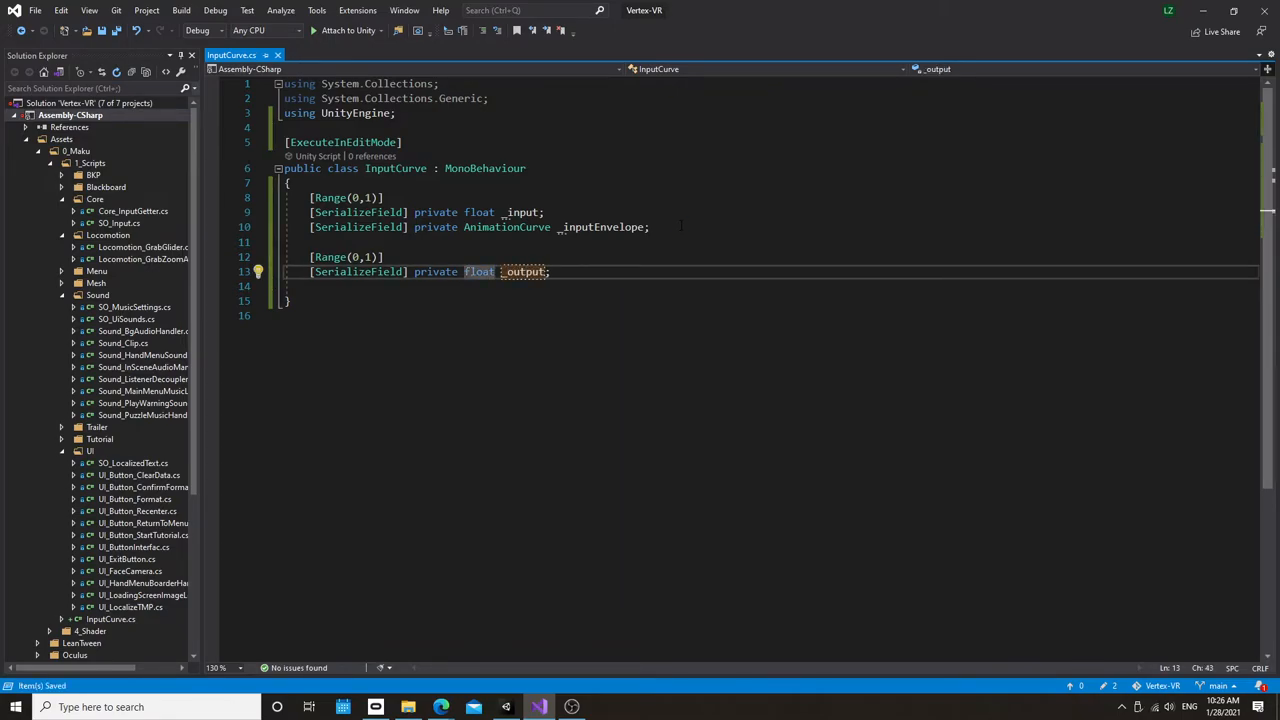
key("Up")
key("Up")
key("Return")
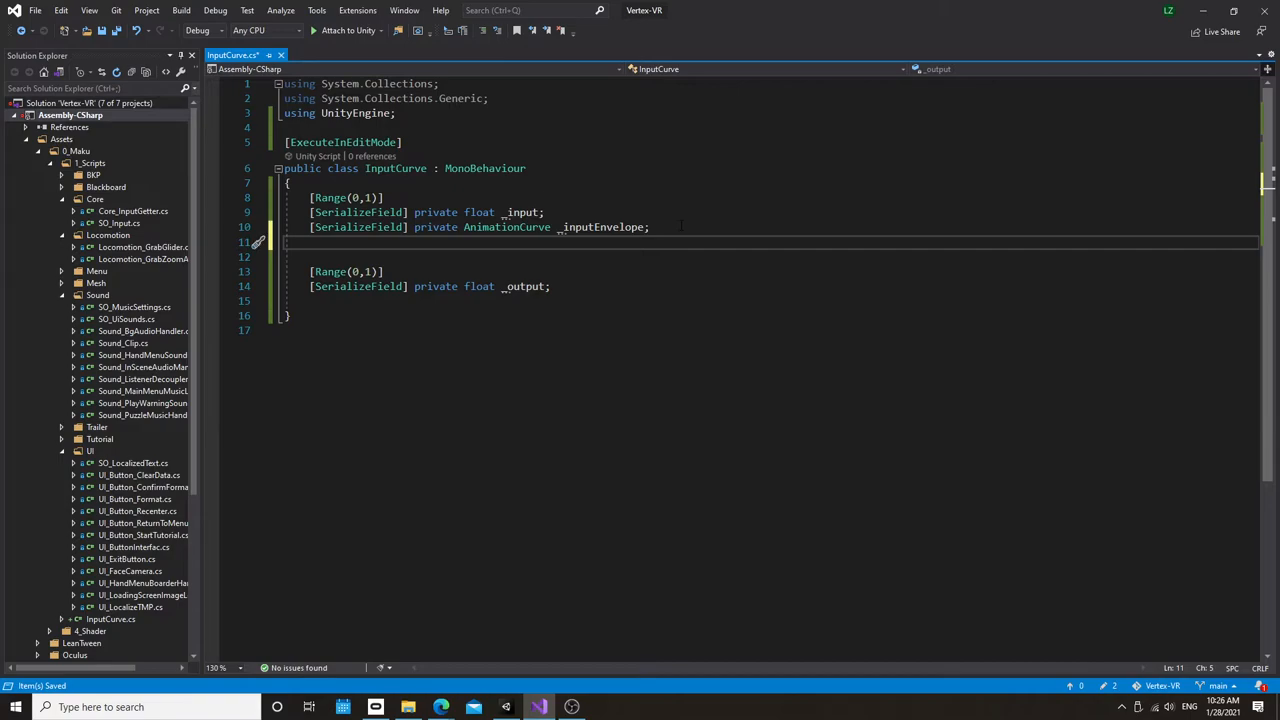
key("alt+Tab")
Step: Insert an empty Update method below the _output field via the upd snippet
left_click(588, 283)
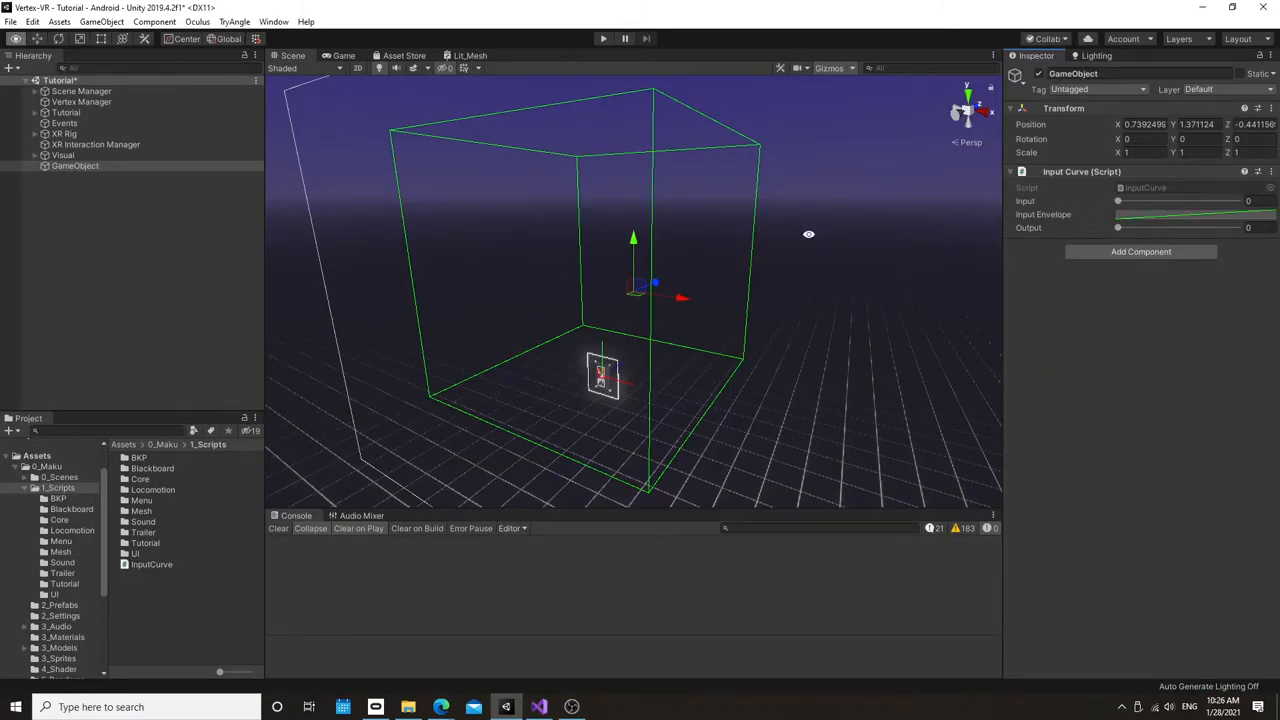
key("alt+Tab")
left_click(380, 300)
key("Return")
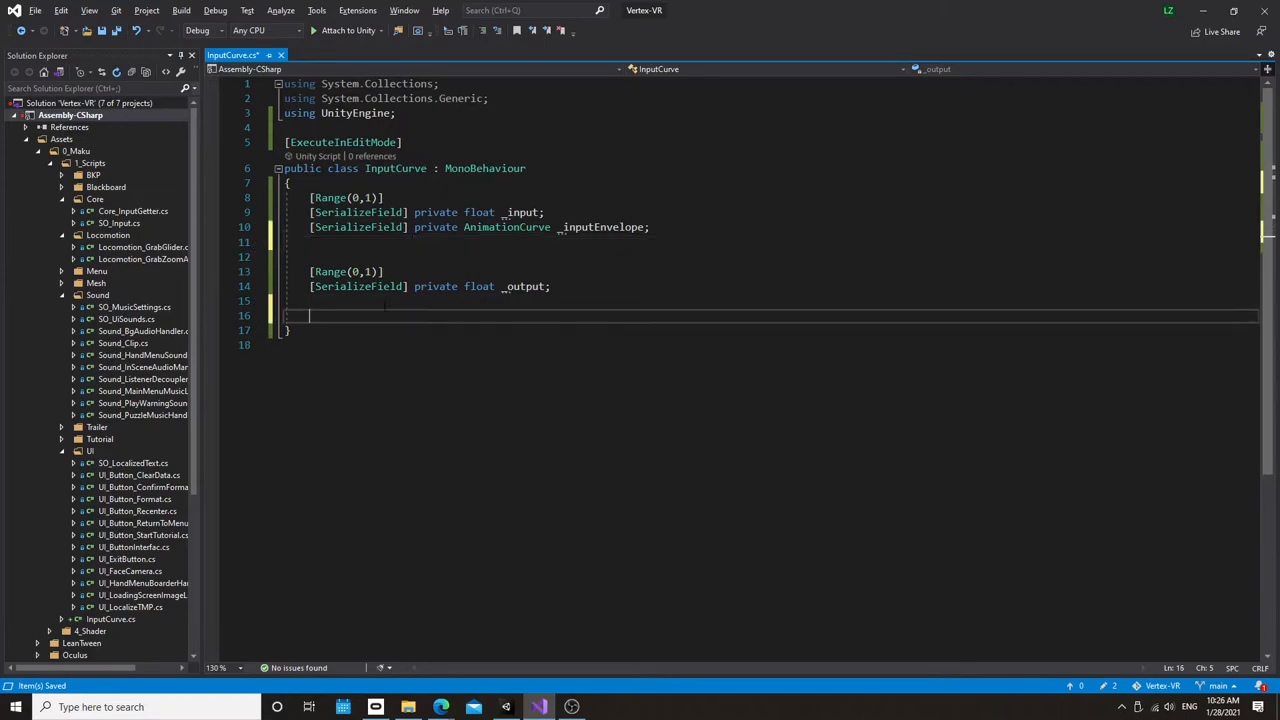
type("upd")
key("Tab")
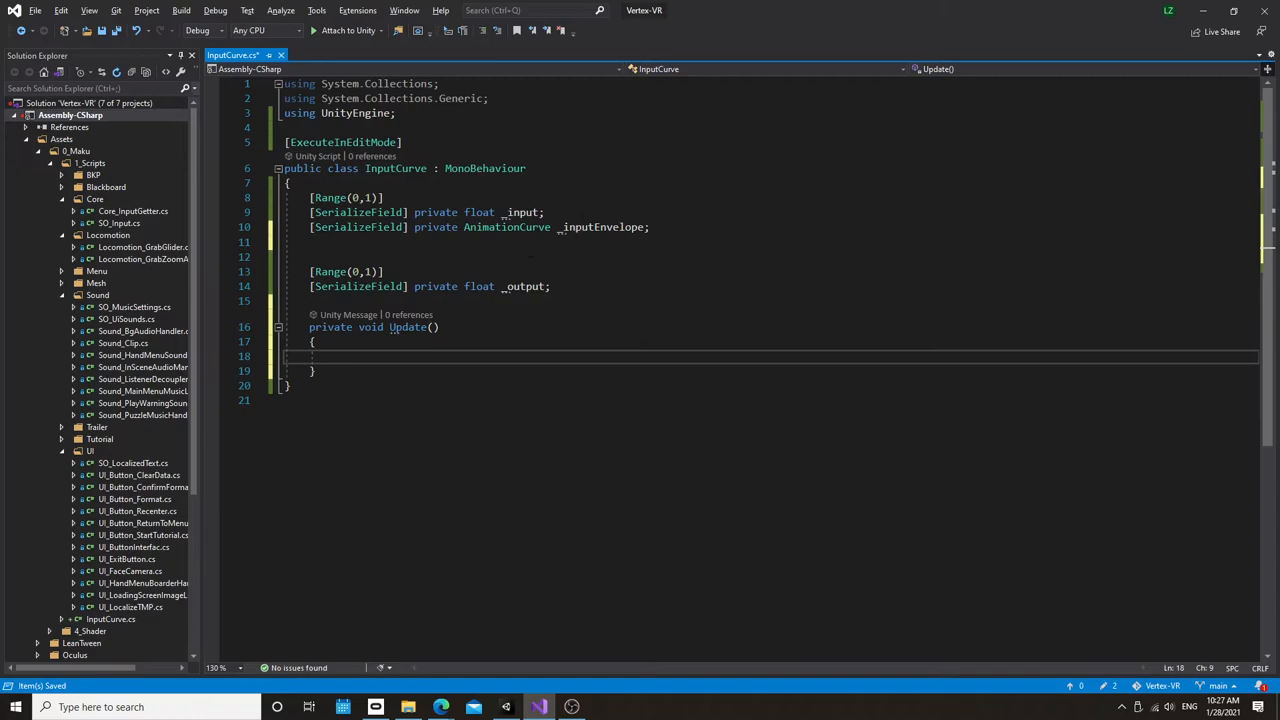
left_click(560, 212)
key("Return")
Step: Make Update assign _output = _inputEnvelope.Evaluate(_input); and save
left_click(437, 372)
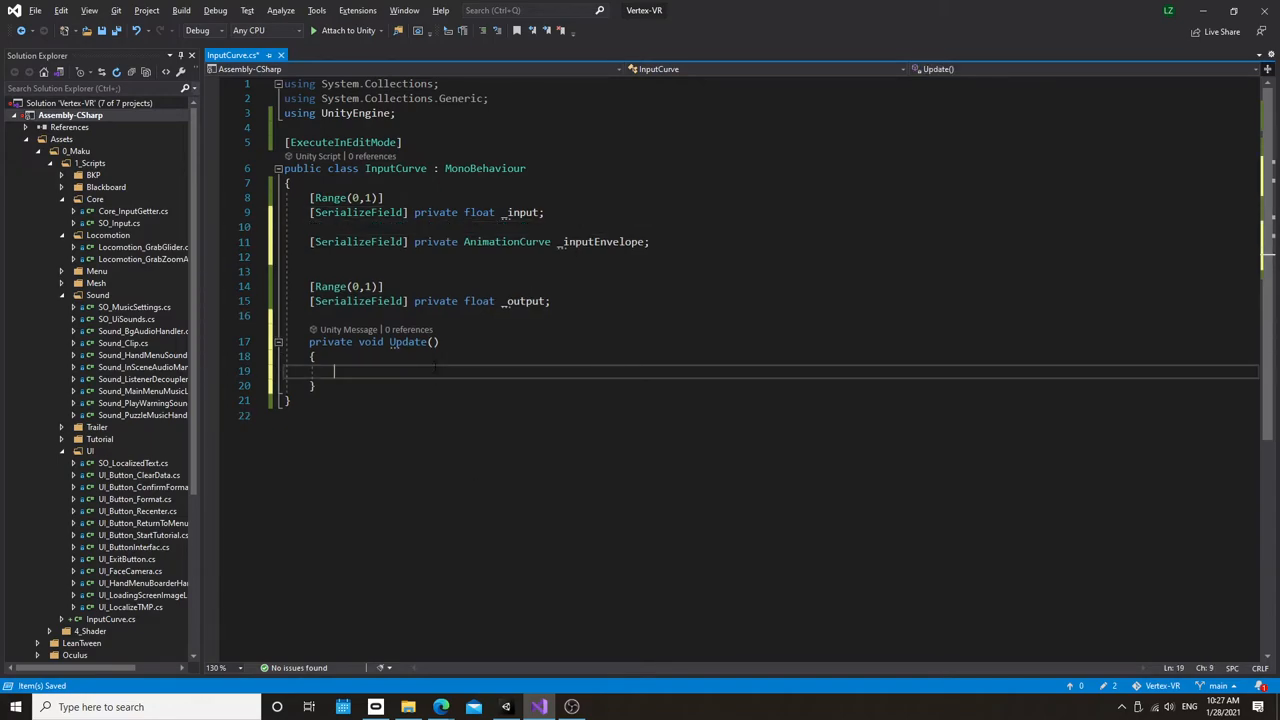
type("_output")
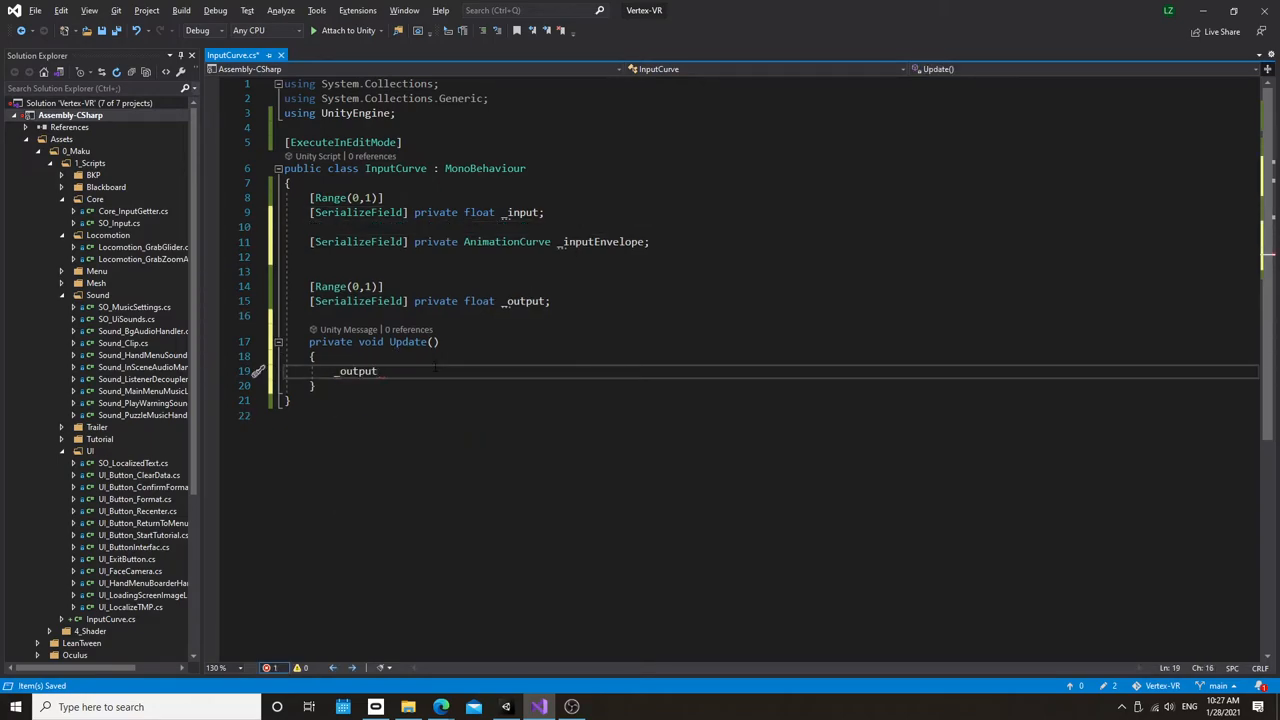
type(" = _input")
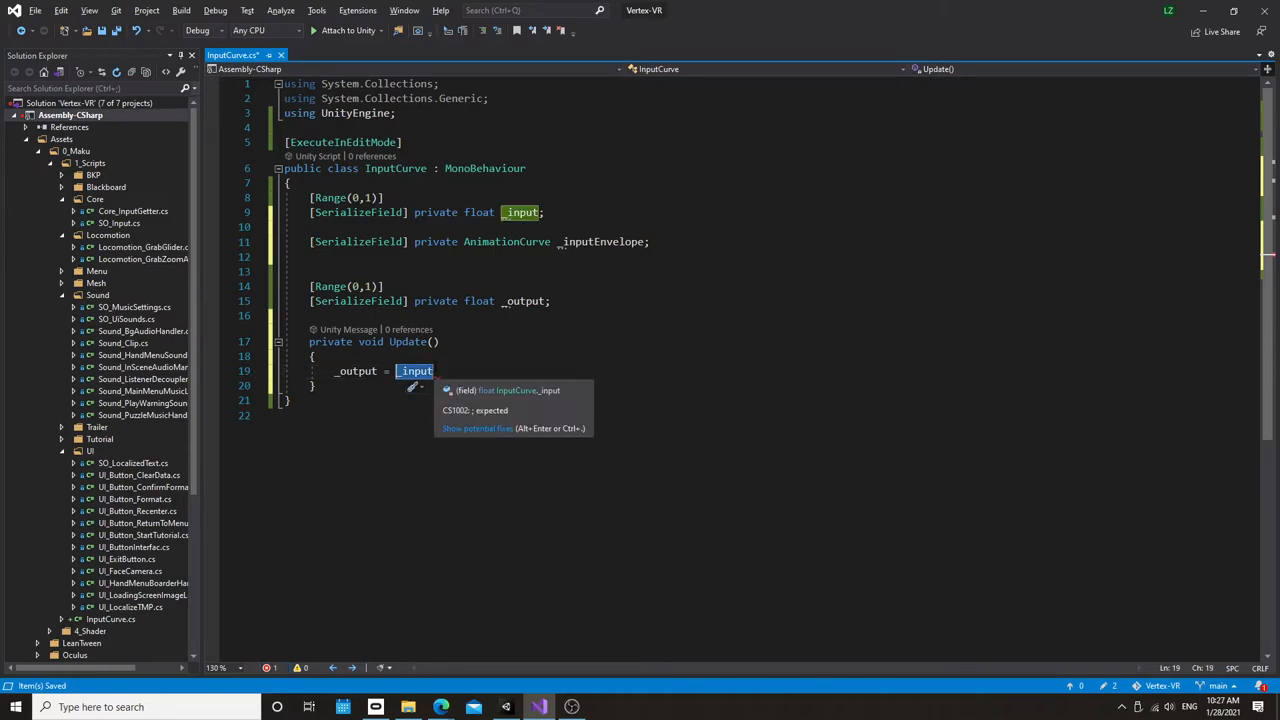
key("ctrl+BackSpace")
type("_inpu")
key("Tab")
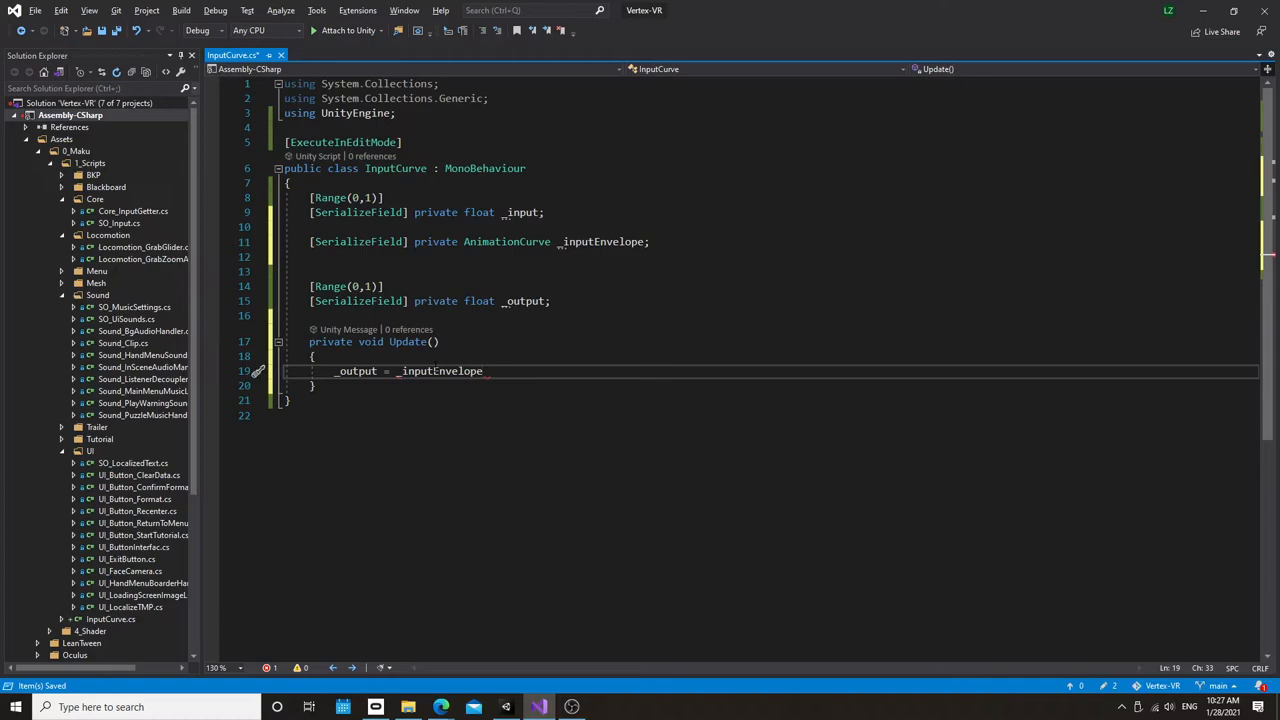
type(".ev")
key("Tab")
type("(")
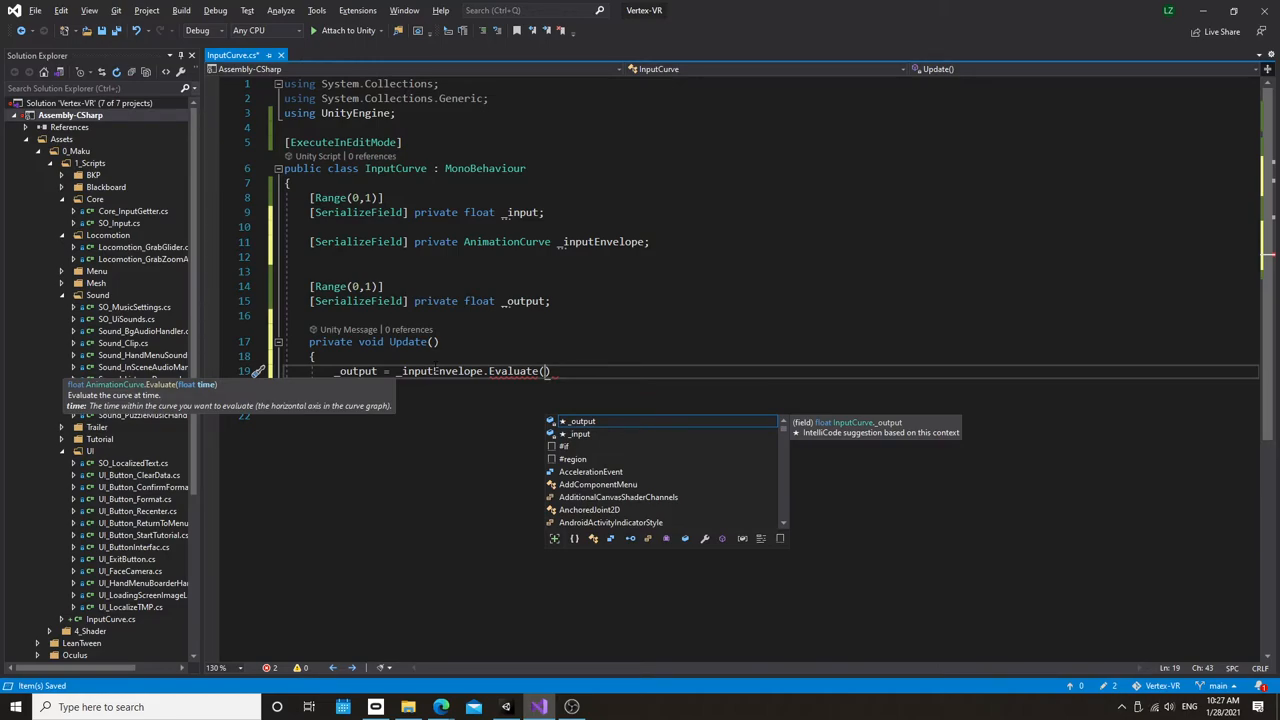
type("_i")
key("Tab")
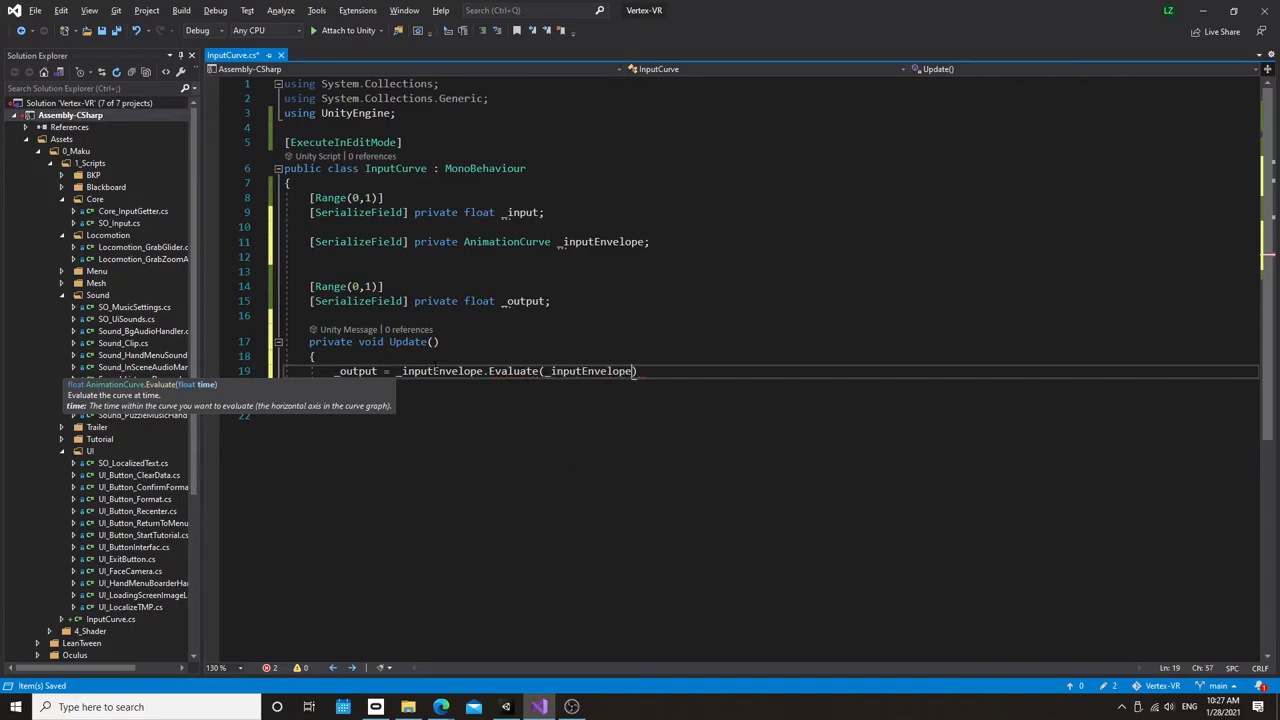
key("ctrl+BackSpace")
type("_in")
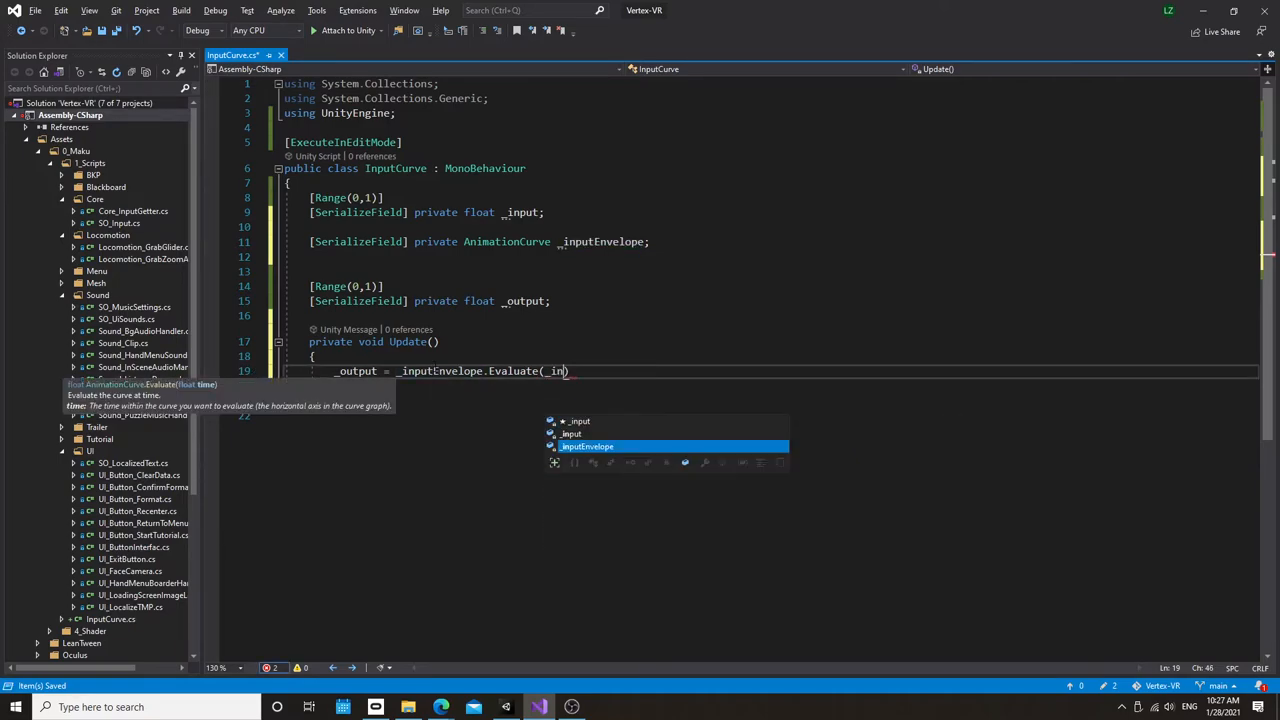
key("Tab")
type(";")
key("ctrl+s")
key("alt+Tab")
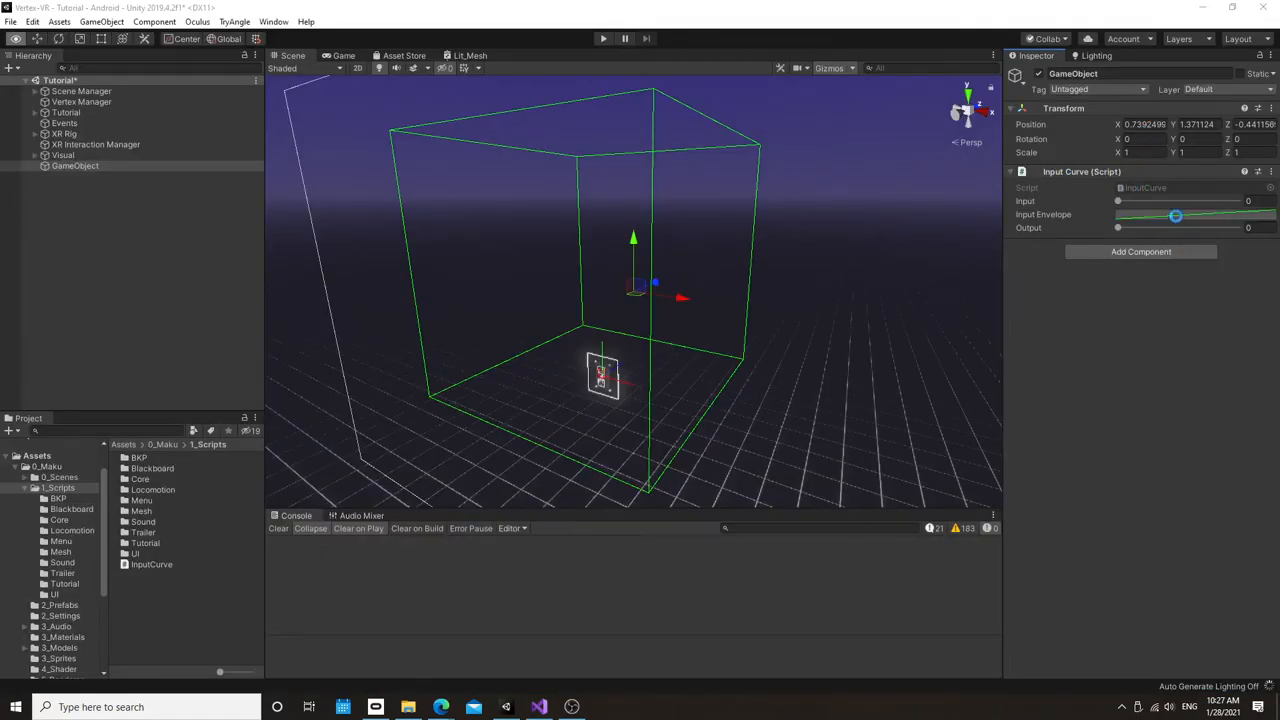
Step: Test Output against the Input slider with the linear envelope, then with the ease-in preset
left_click(1155, 213)
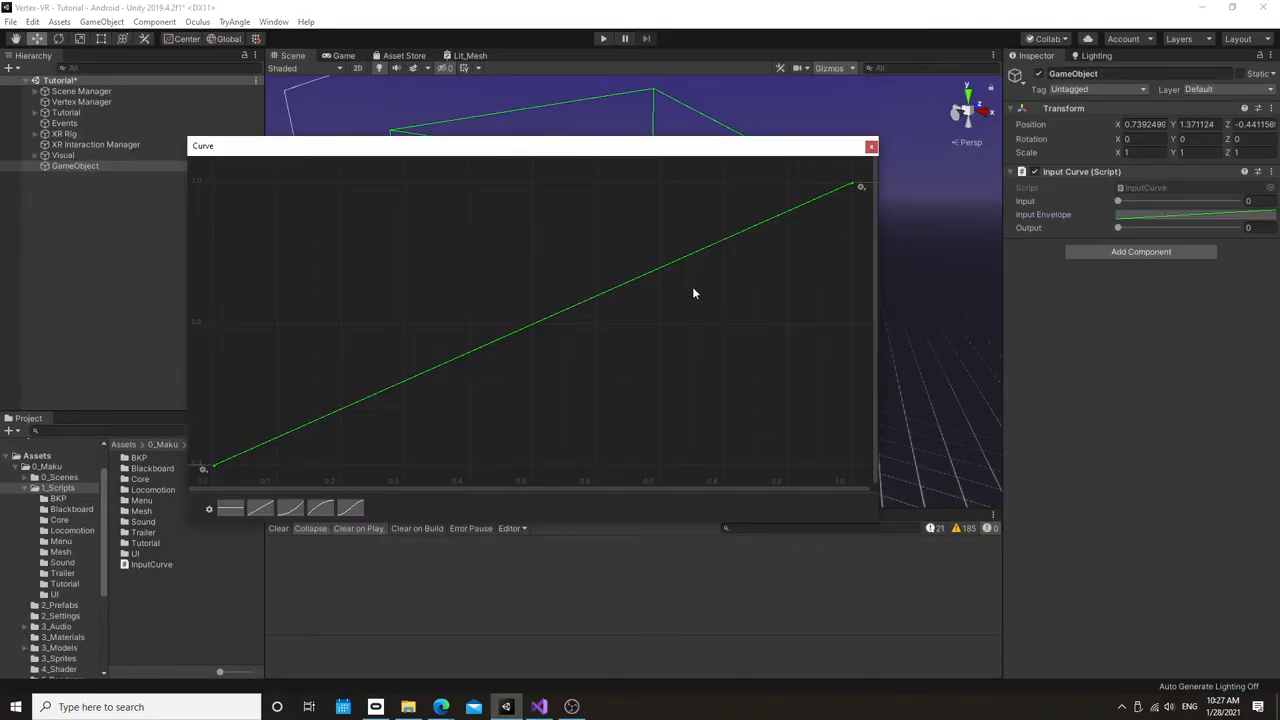
mouse_move(1119, 201)
left_mouse_down()
mouse_move(1129, 204)
mouse_move(1117, 201)
left_mouse_up()
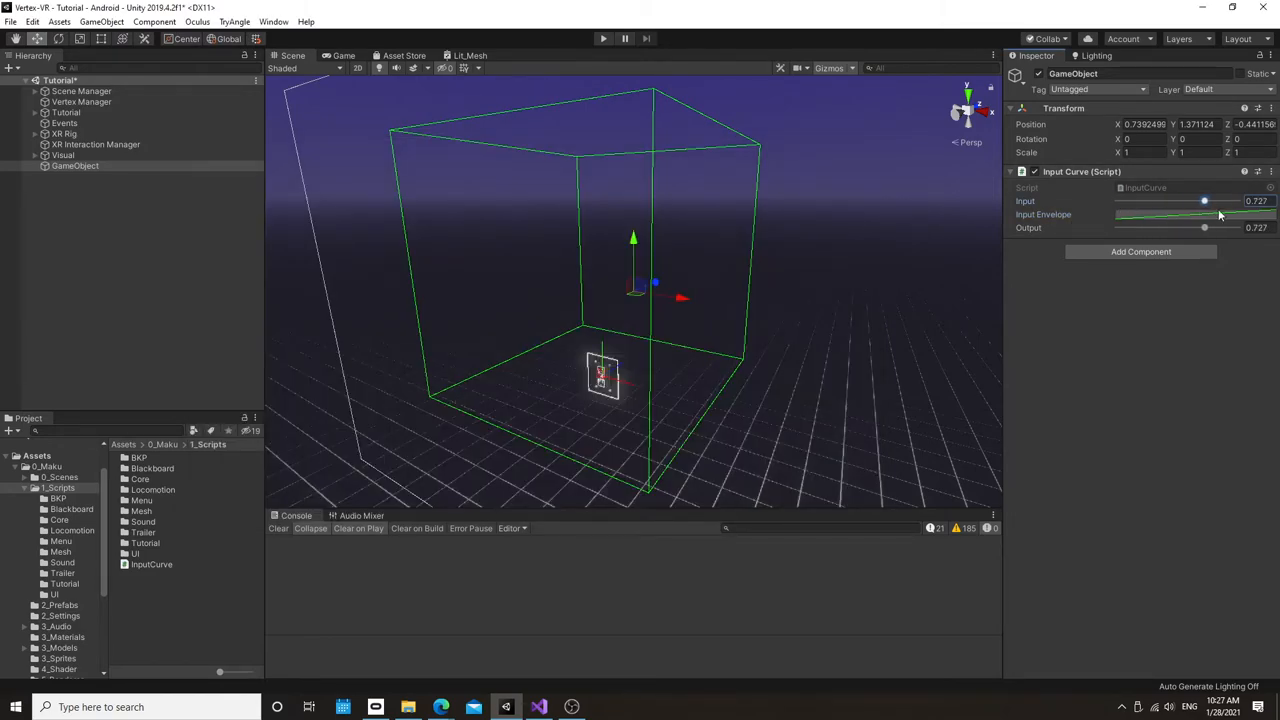
left_click(1180, 214)
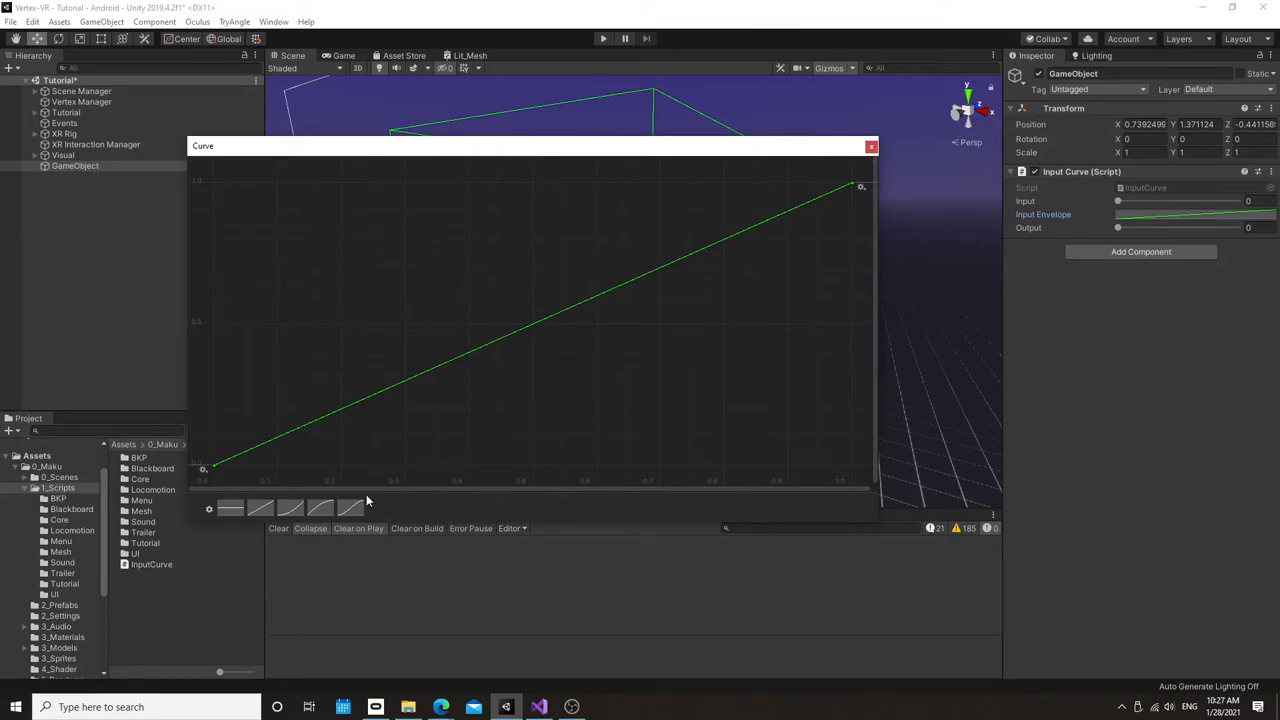
left_click(293, 508)
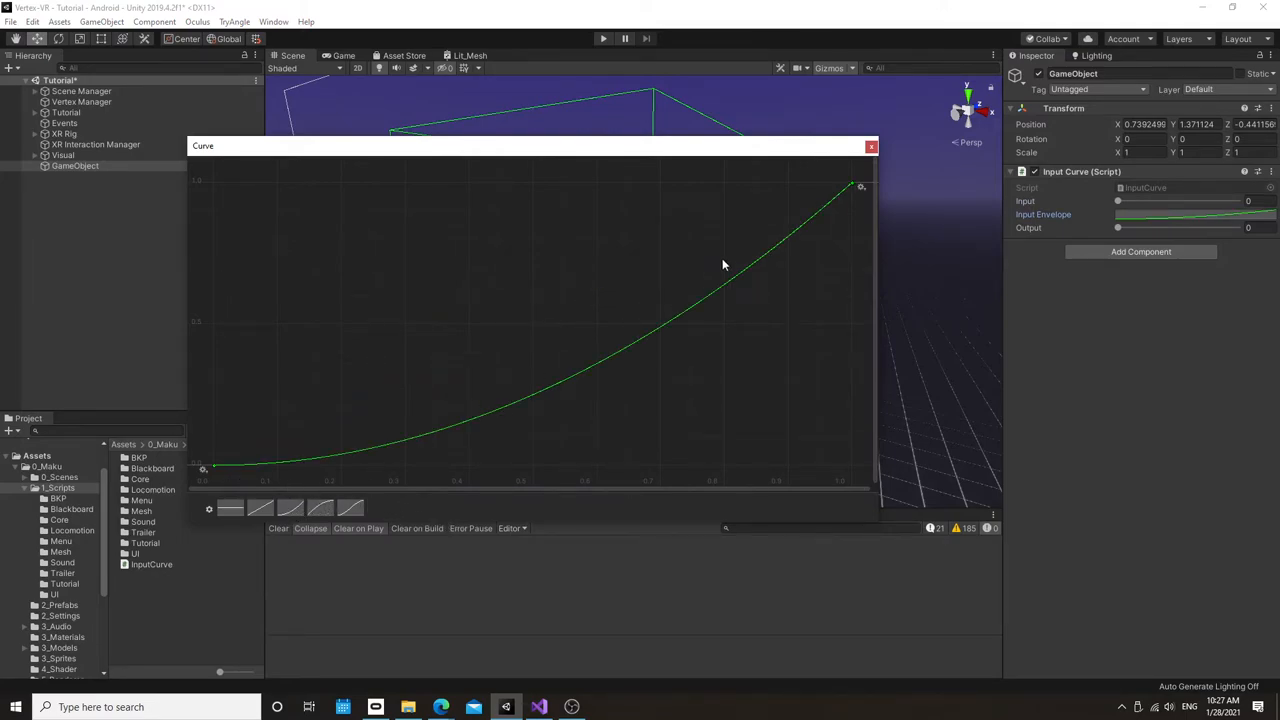
left_click(1119, 204)
left_click_drag(1119, 201, 1245, 205)
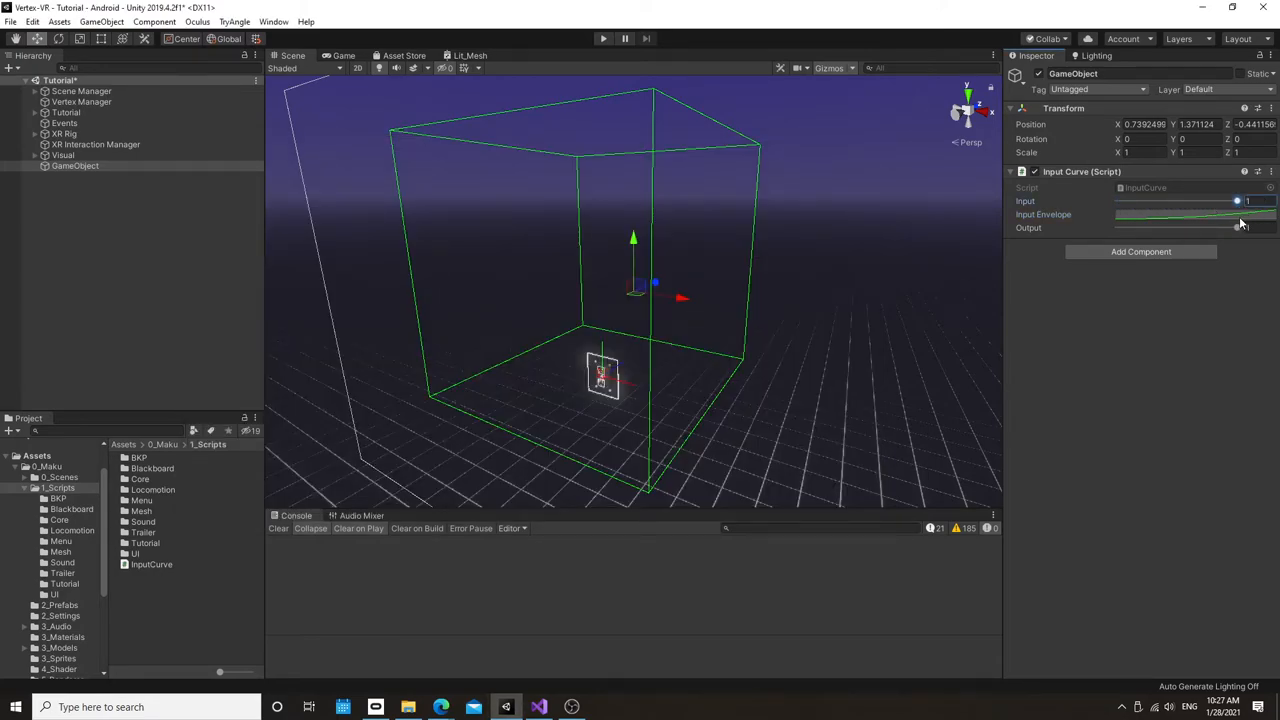
Step: Switch the envelope to the ease-out preset and slide Input to check Output again
left_click(1180, 214)
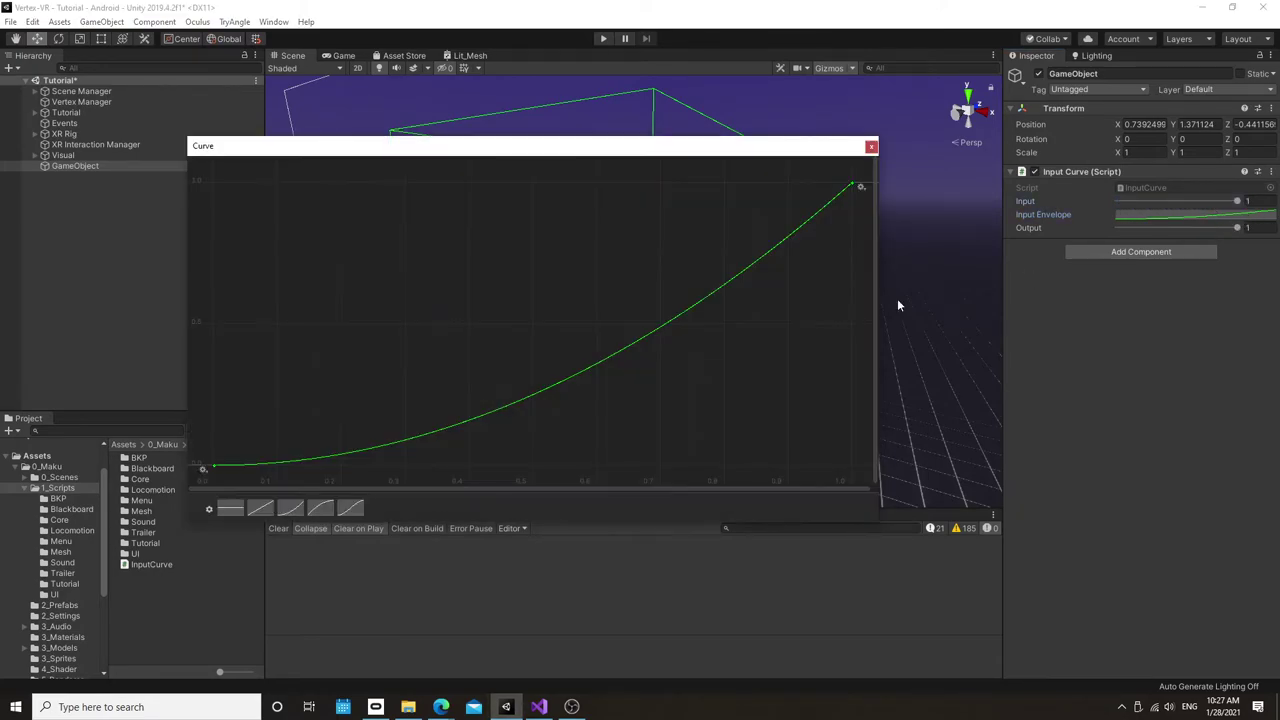
left_click(324, 510)
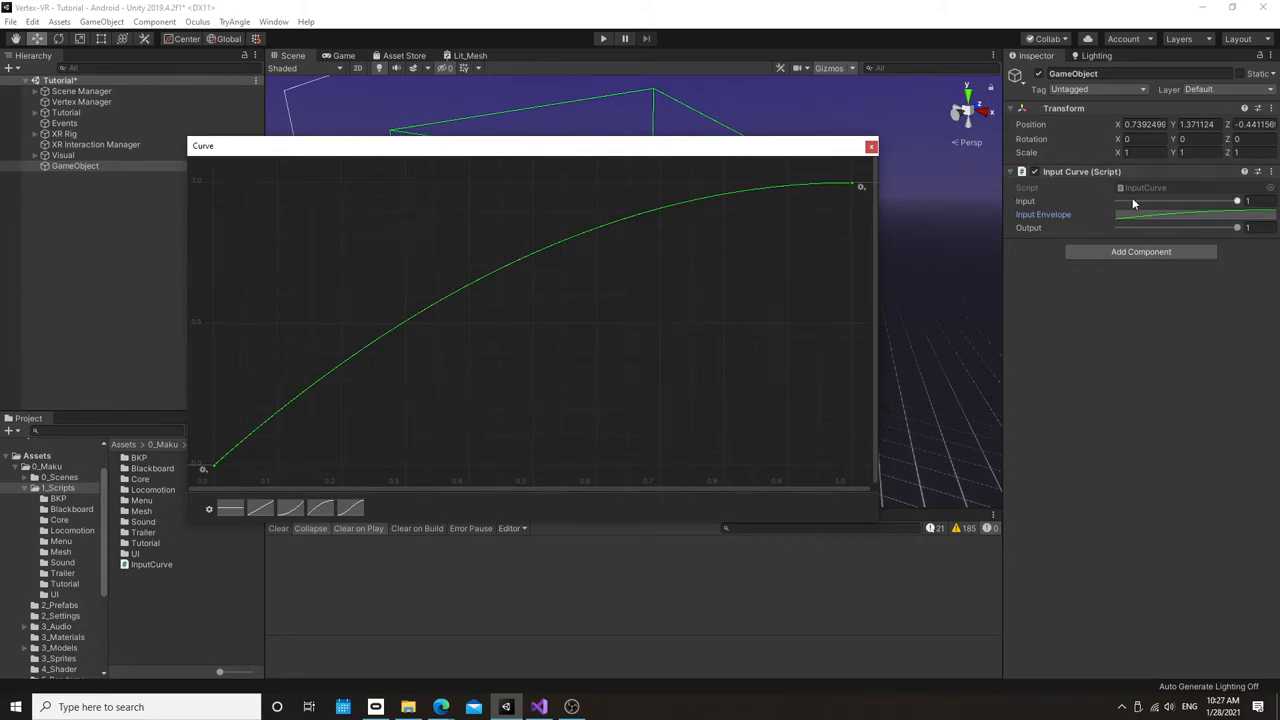
mouse_move(1132, 201)
left_mouse_down()
mouse_move(1088, 209)
mouse_move(1238, 214)
left_mouse_up()
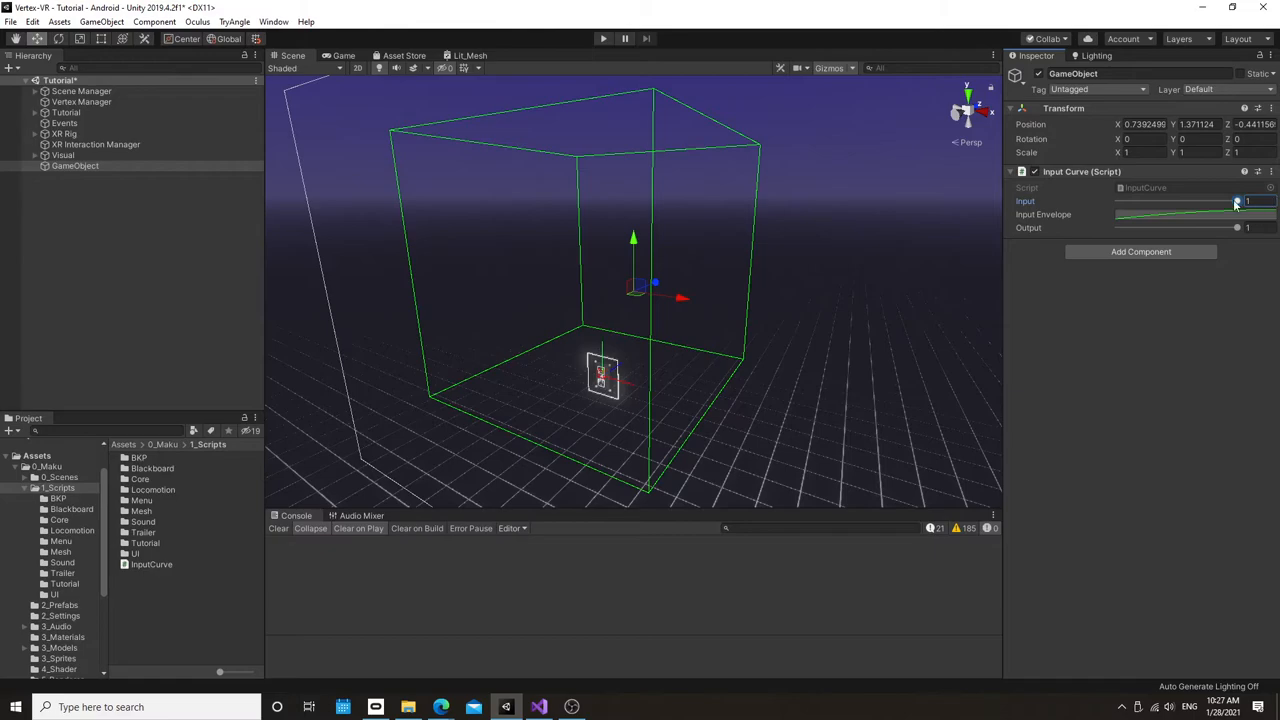
key("alt+Tab")
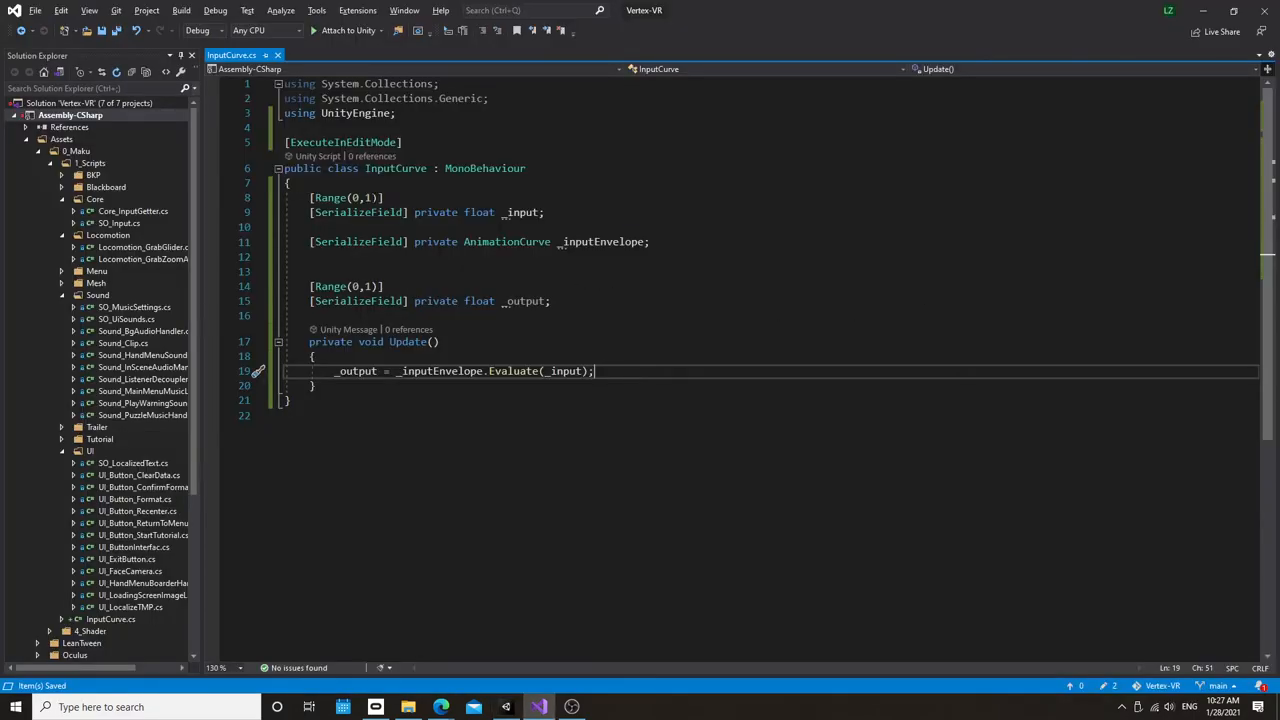
Step: Change both Range attributes on _input and _output to (-1,1) and save
left_click(354, 197)
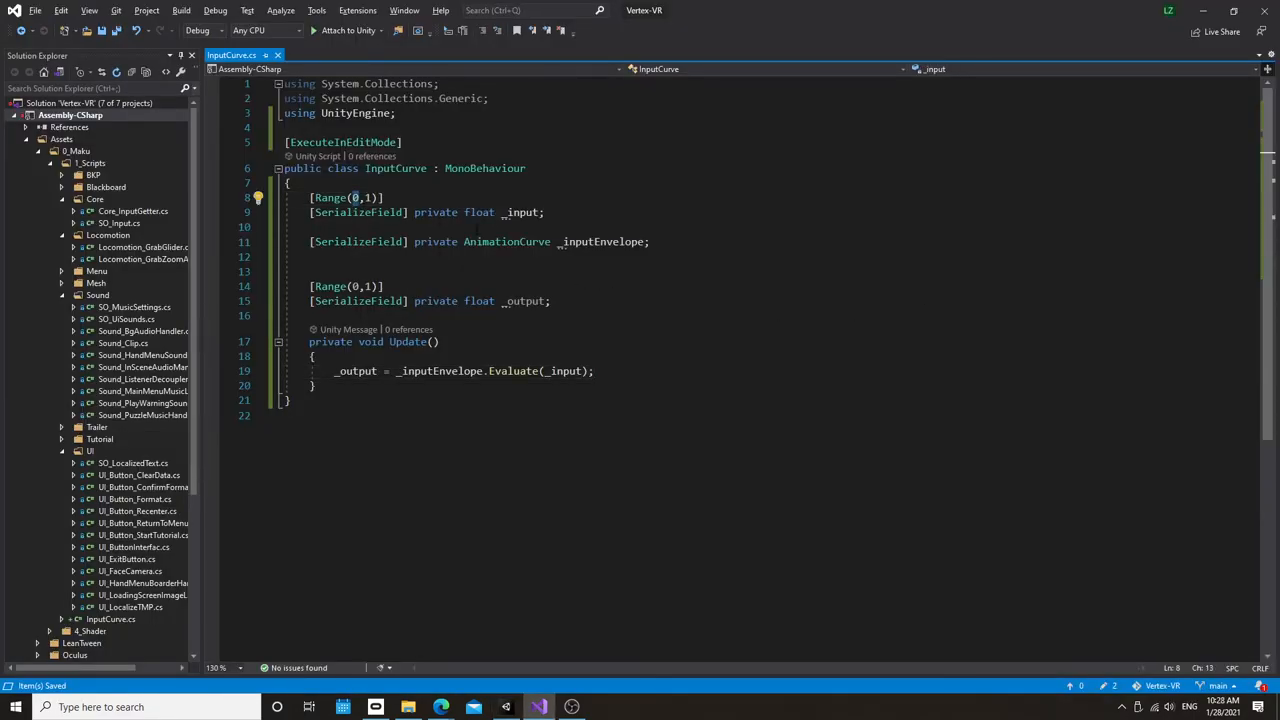
key("BackSpace")
type("-1")
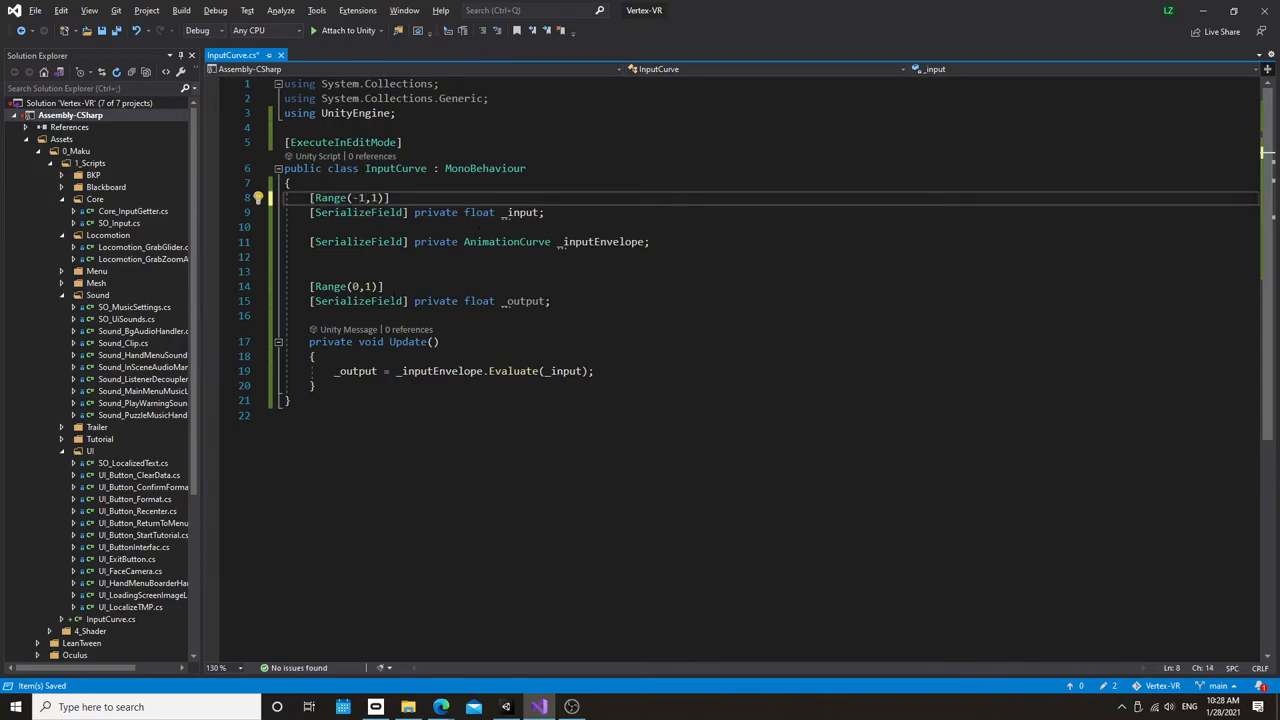
left_click(360, 286)
key("BackSpace")
type("-1")
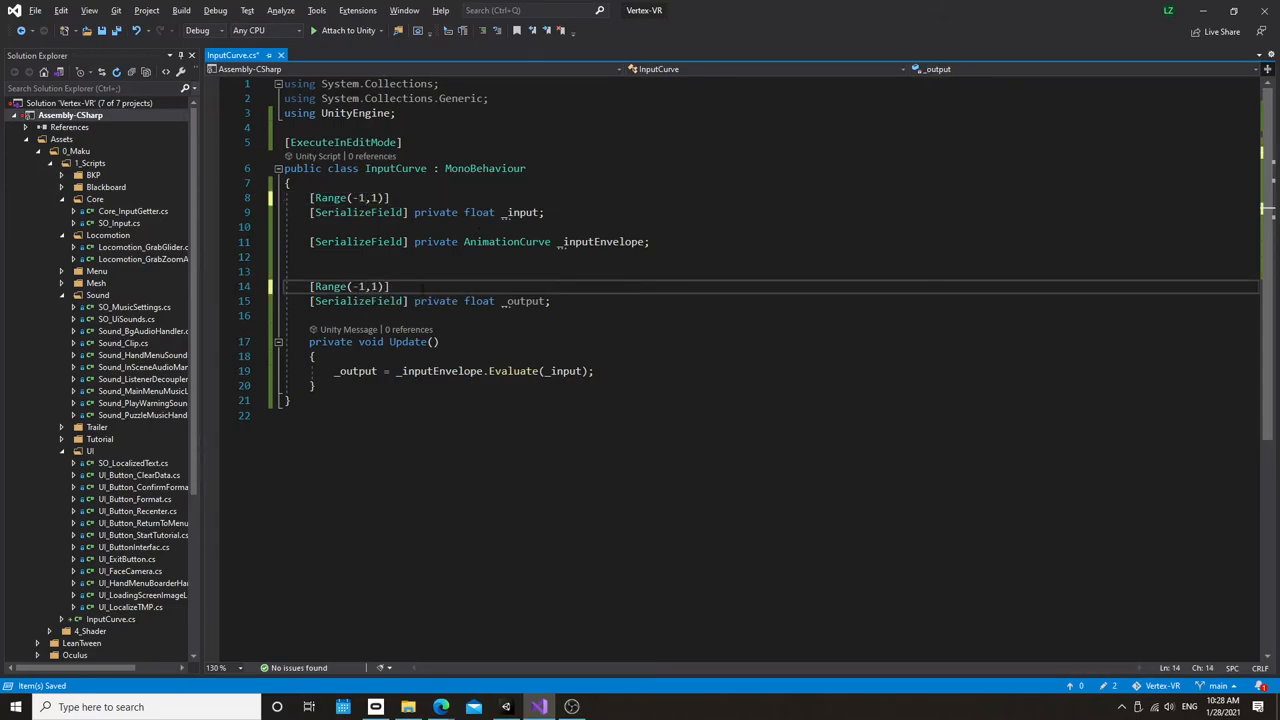
key("ctrl+s")
key("alt+Tab")
key("Tab")
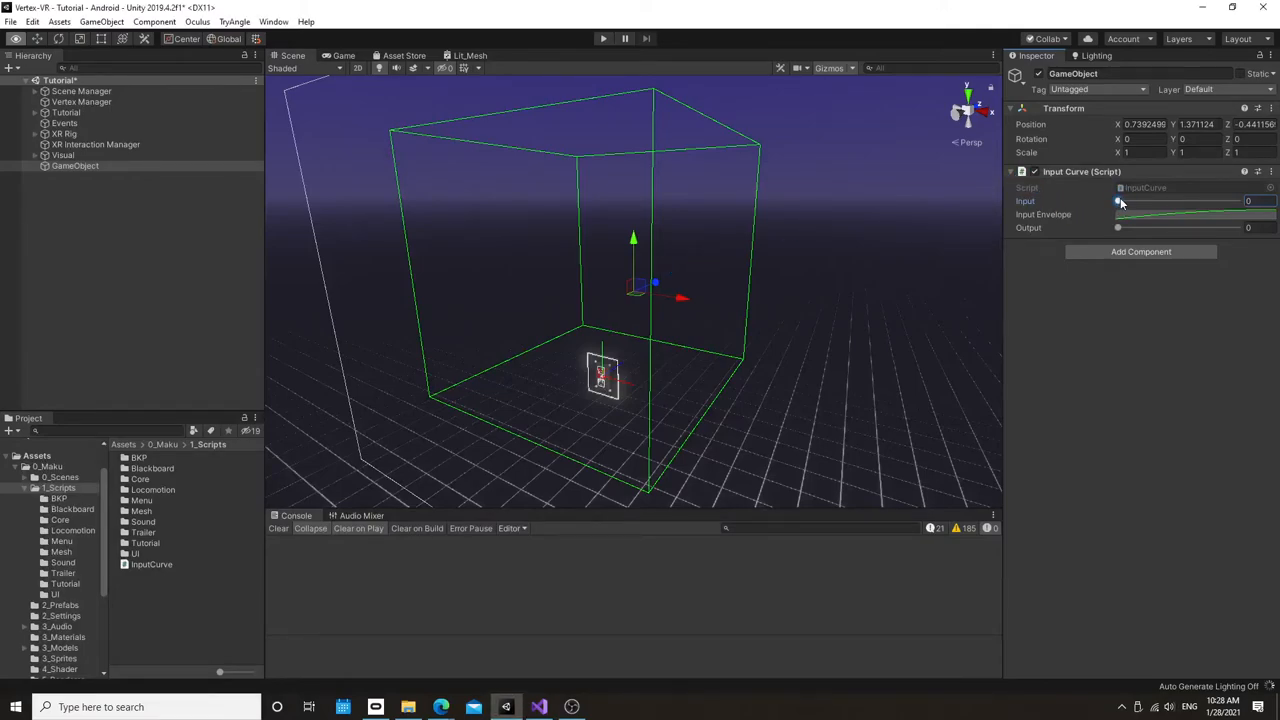
Step: Drag Input down to about -0.7 and confirm Output stays at 0
left_click_drag(1177, 201, 1135, 202)
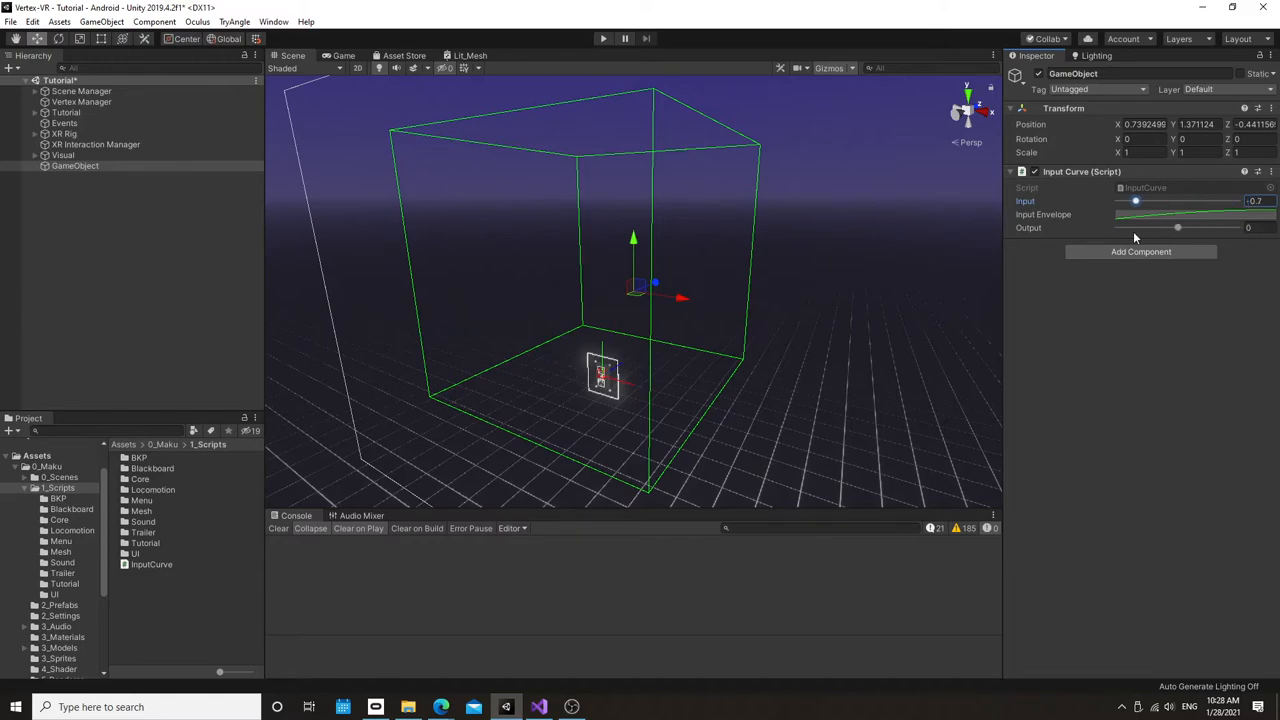
key("alt+Tab")
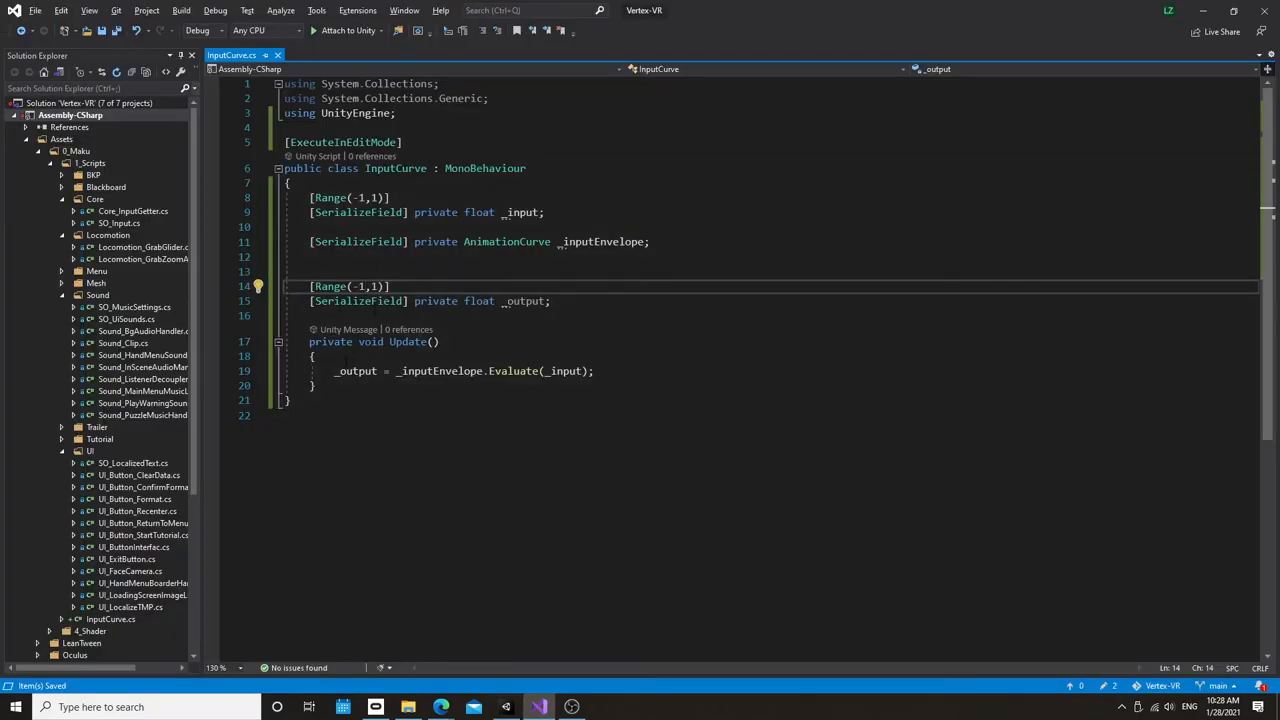
Step: Wrap the _output assignment in an if (_input >= 0) block
left_click(316, 356)
key("End")
key("Return")
type("if()")
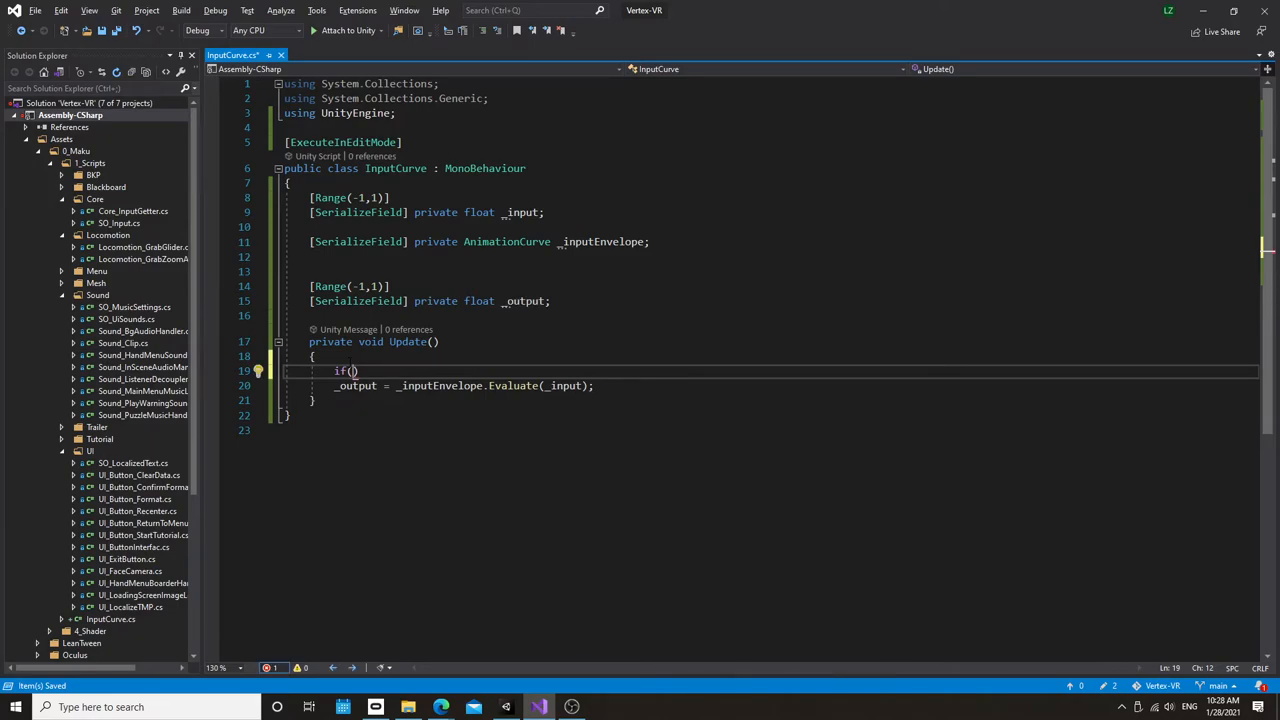
type("_")
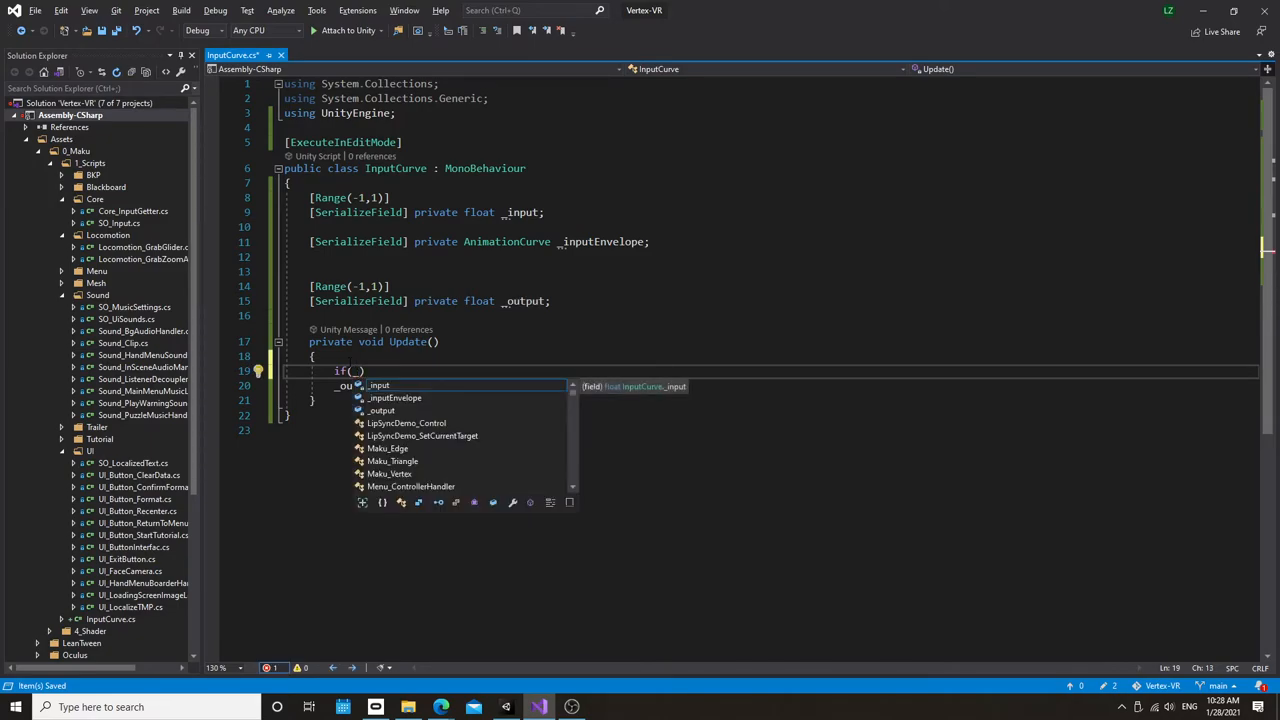
type("in")
key("Tab")
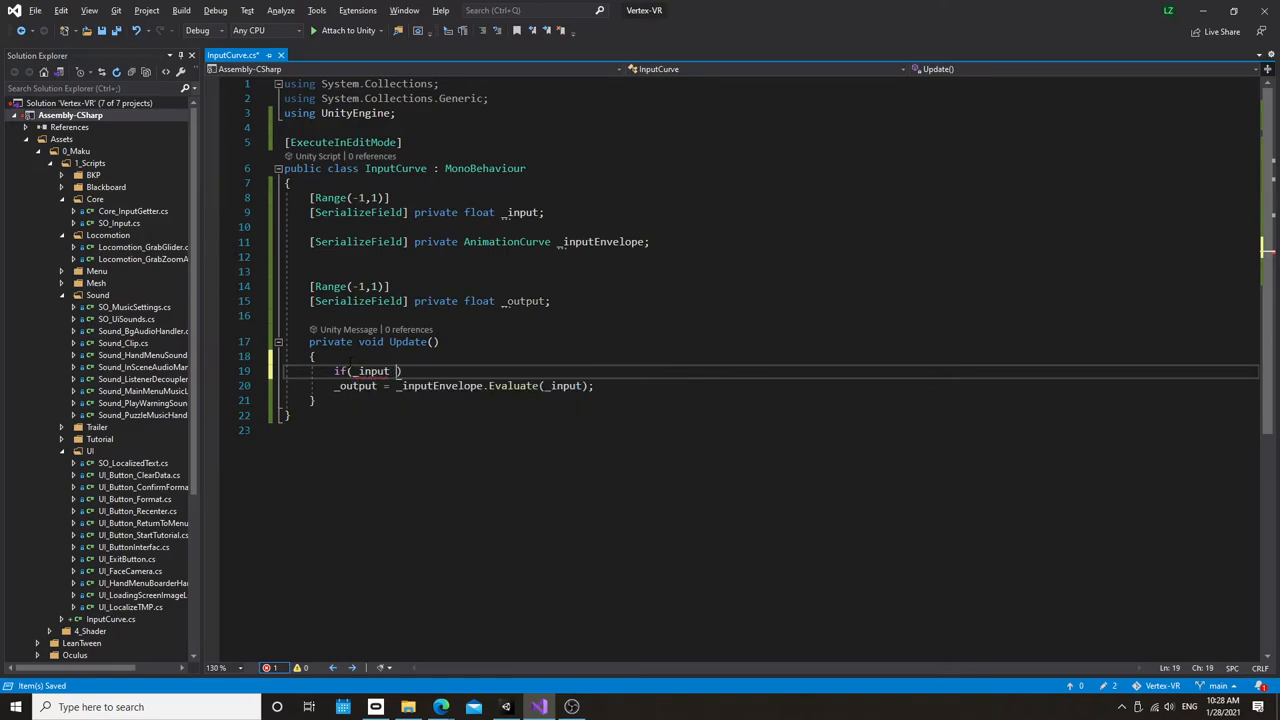
type(">")
type("= 0")
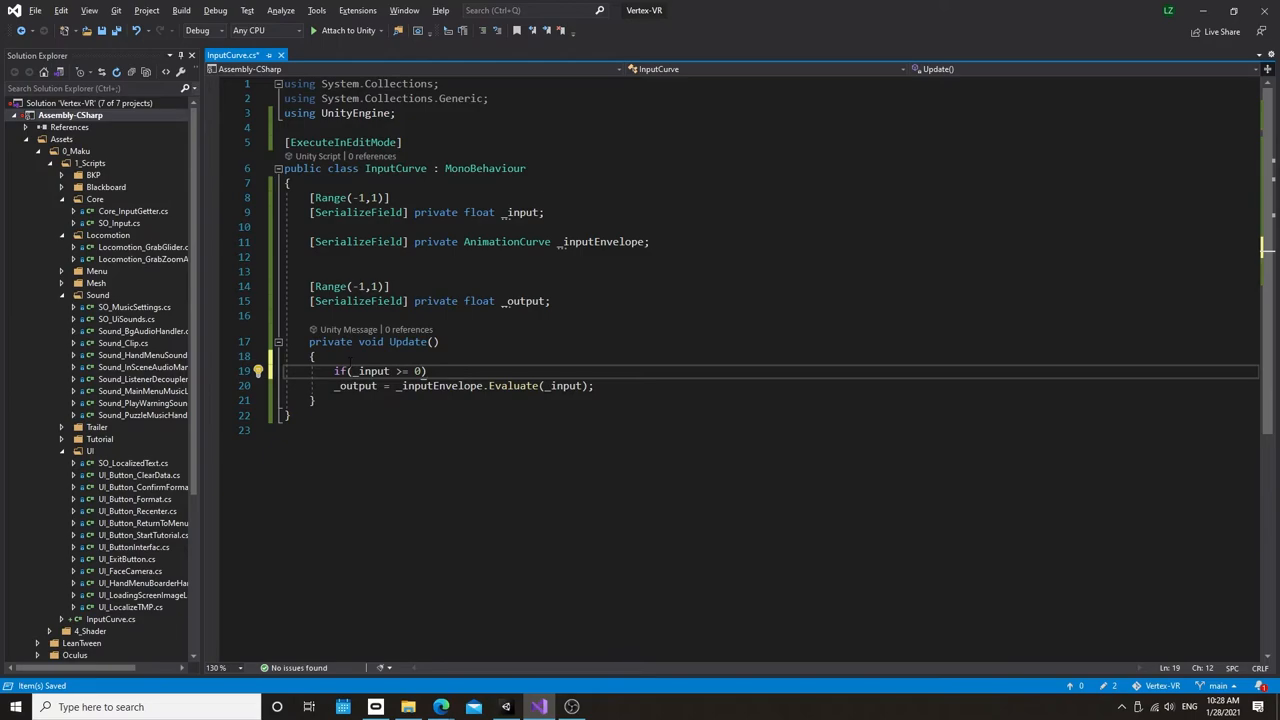
key("End")
key("Return")
type("{")
key("Down")
key("End")
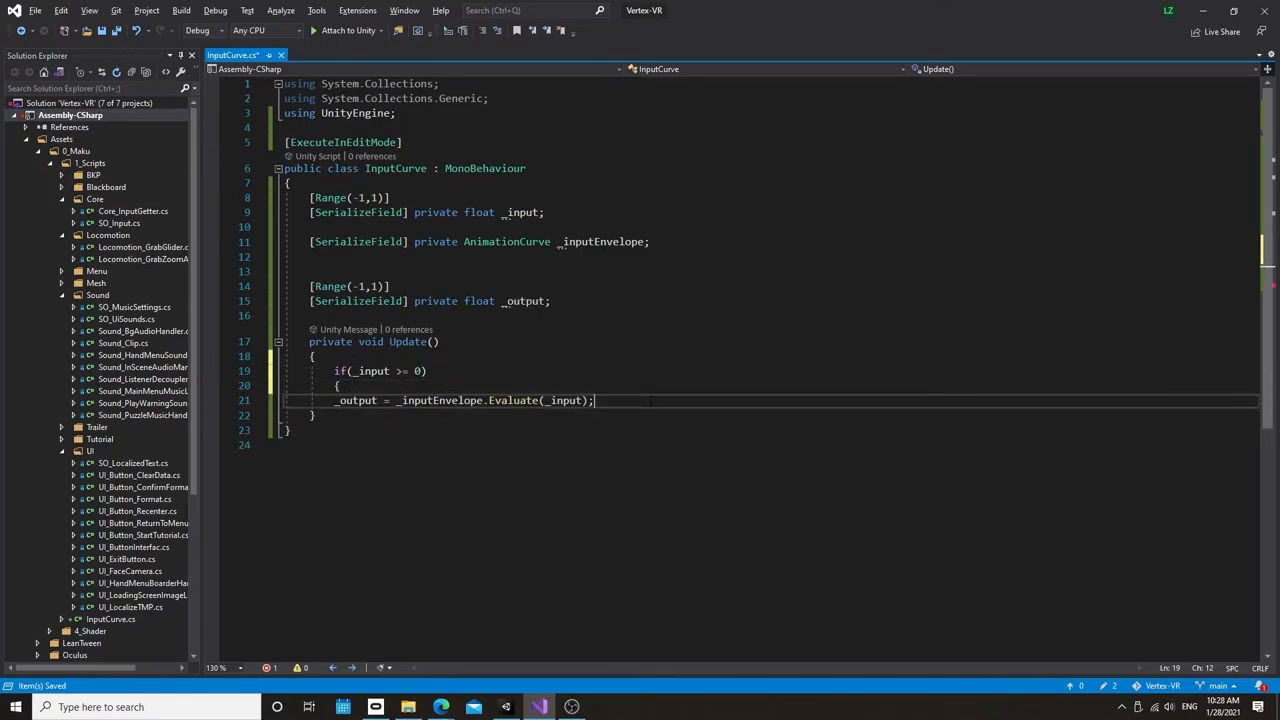
key("Return")
type("}")
Step: Add an else block holding a duplicated assignment that negates the evaluated envelope
key("Return")
type("else")
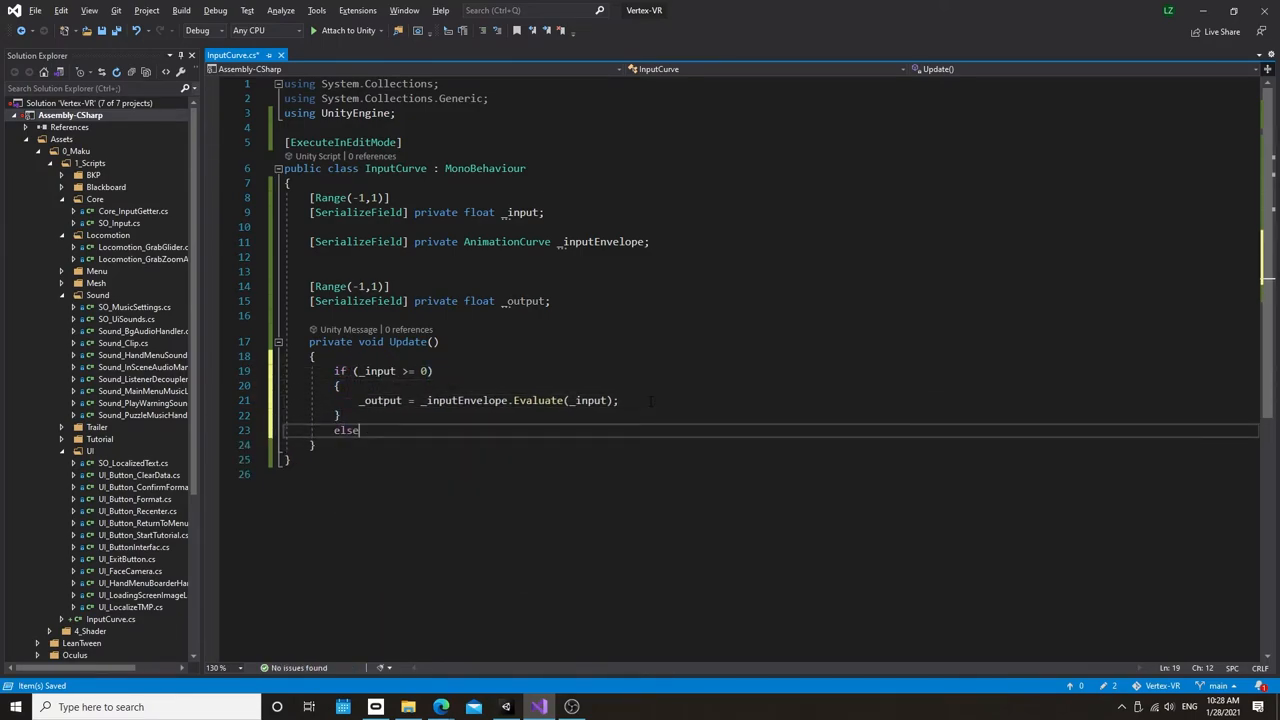
key("Return")
type("{")
key("Return")
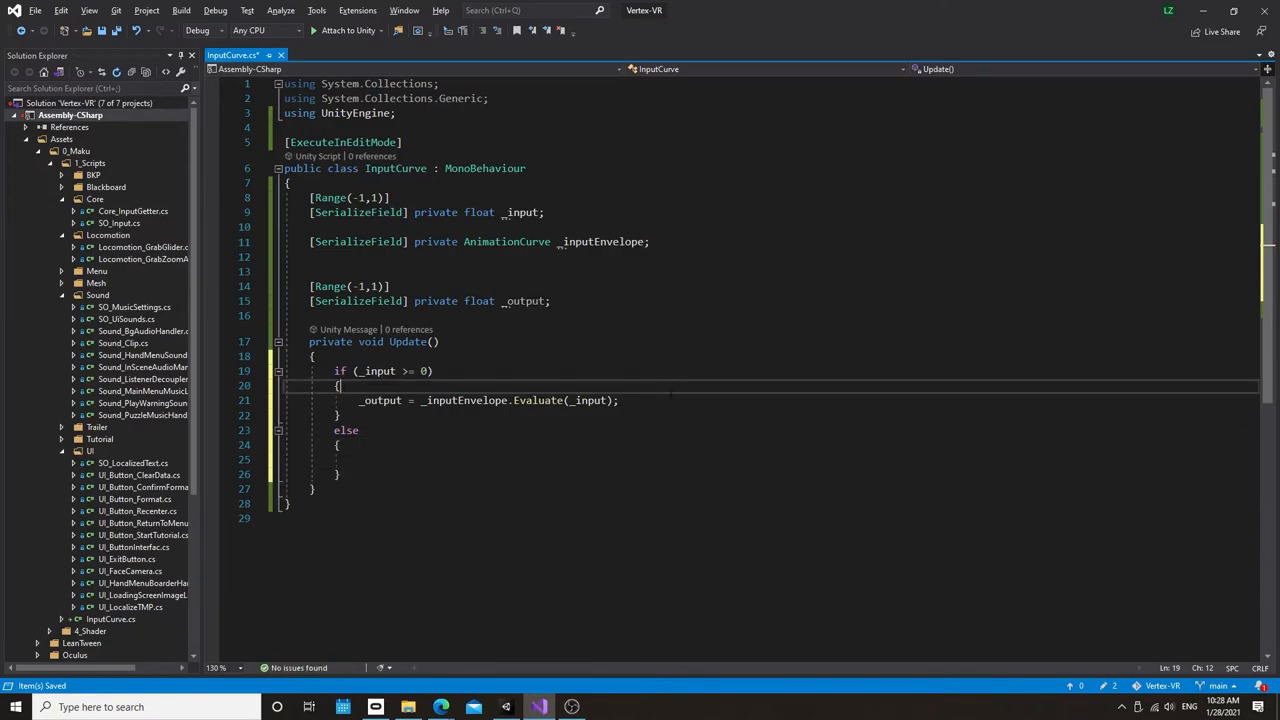
key("Up")
key("Up")
key("Up")
key("ctrl+d")
key("alt+Down")
key("alt+Down")
key("alt+Down")
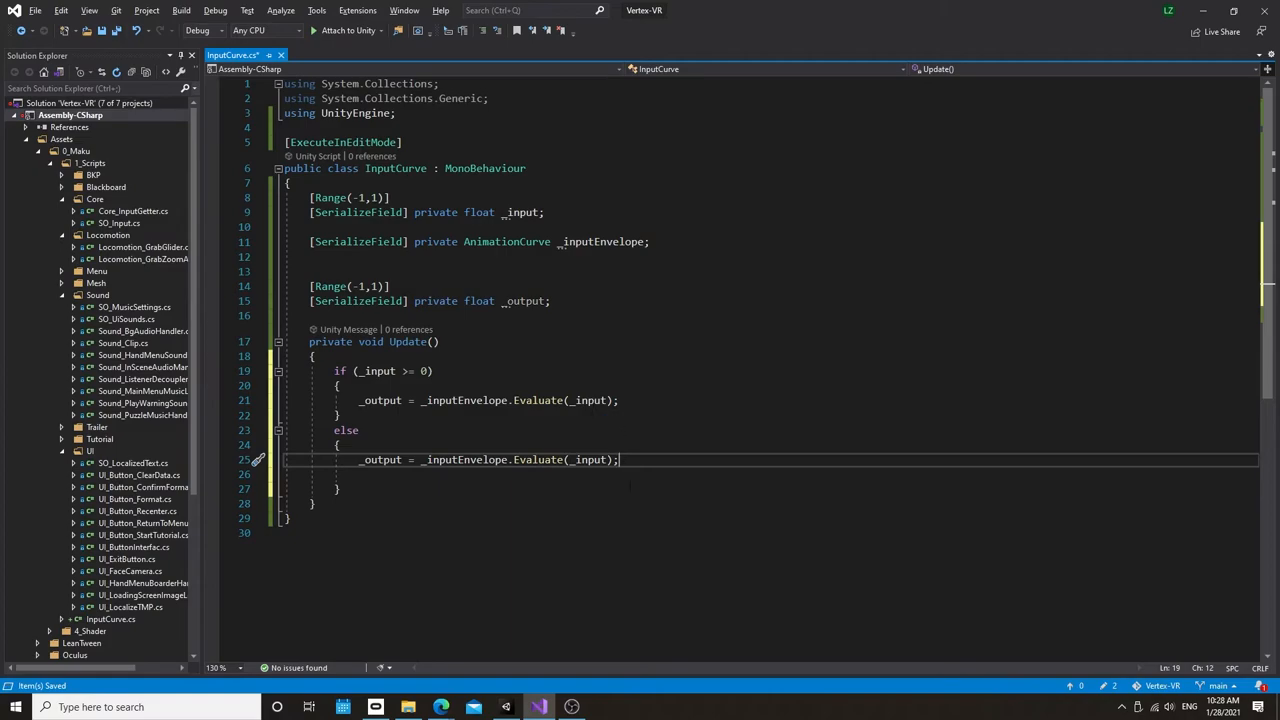
key("Down")
key("ctrl+shift+l")
type("-")
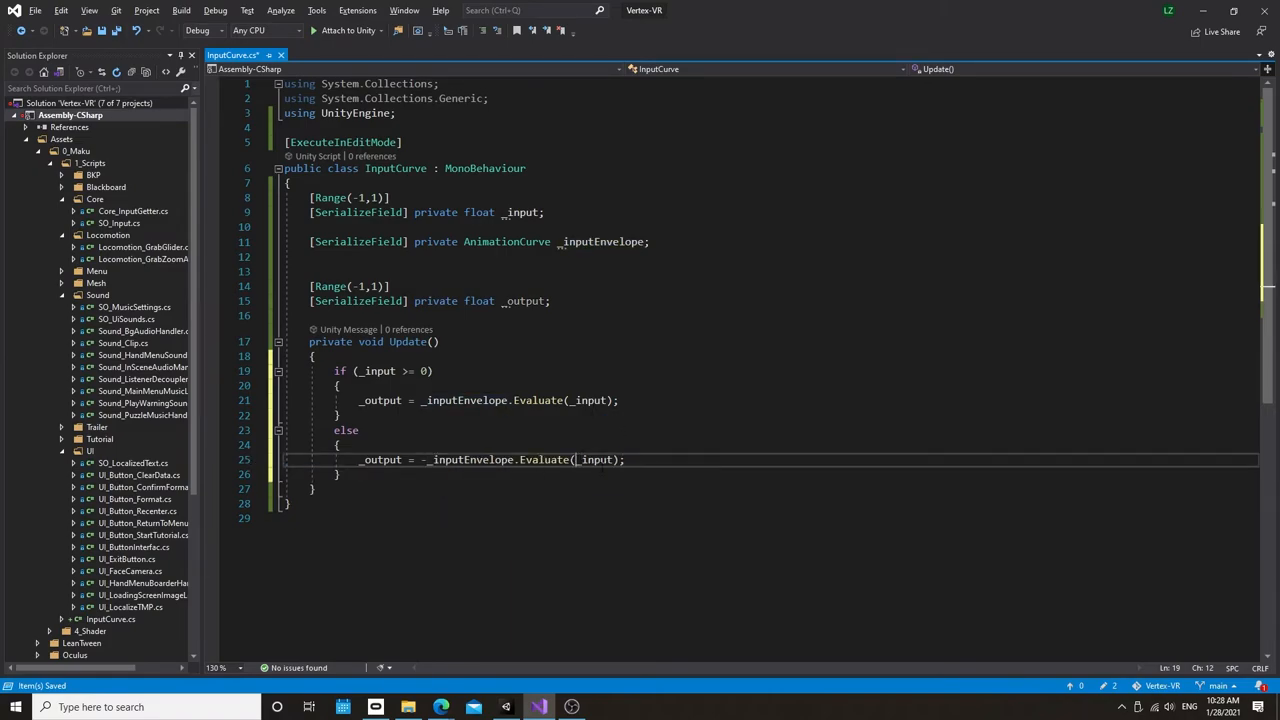
left_click(590, 460)
Step: Drag Input up to 0.17 and see Output read 0.3111
key("alt+Tab")
key("alt+Tab")
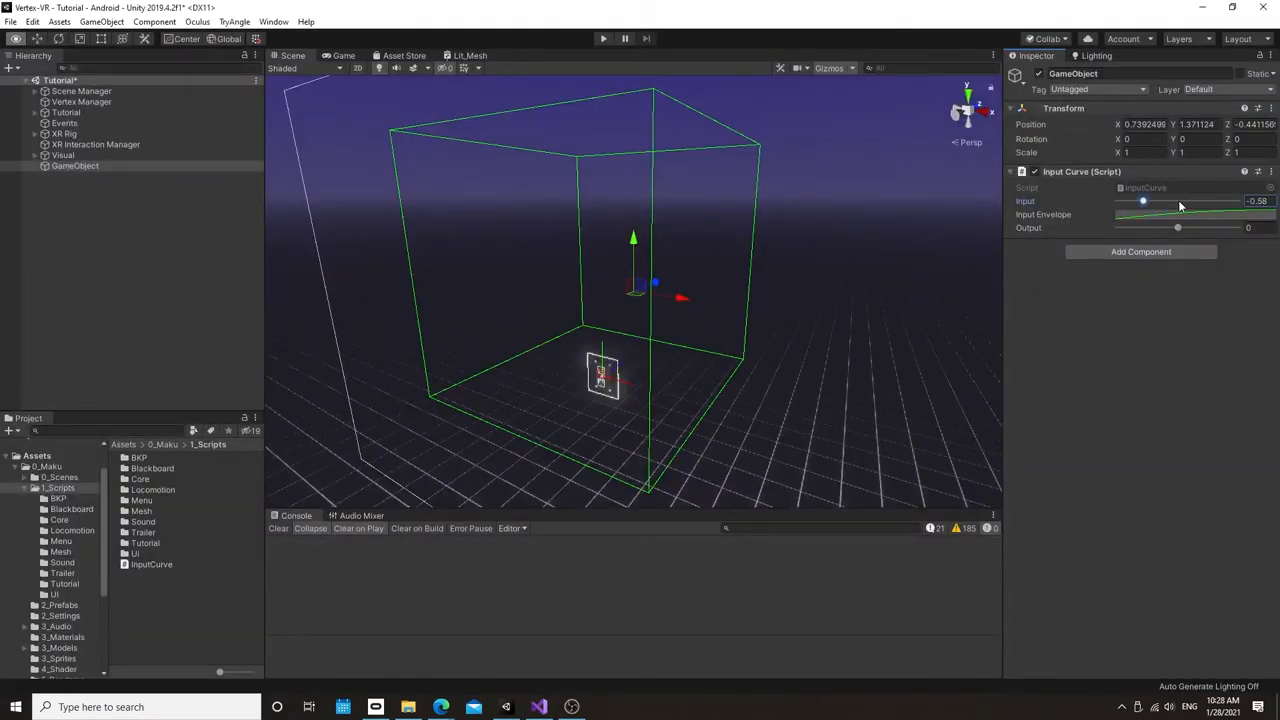
mouse_move(1143, 202)
left_mouse_down()
mouse_move(1236, 229)
mouse_move(1178, 233)
left_mouse_up()
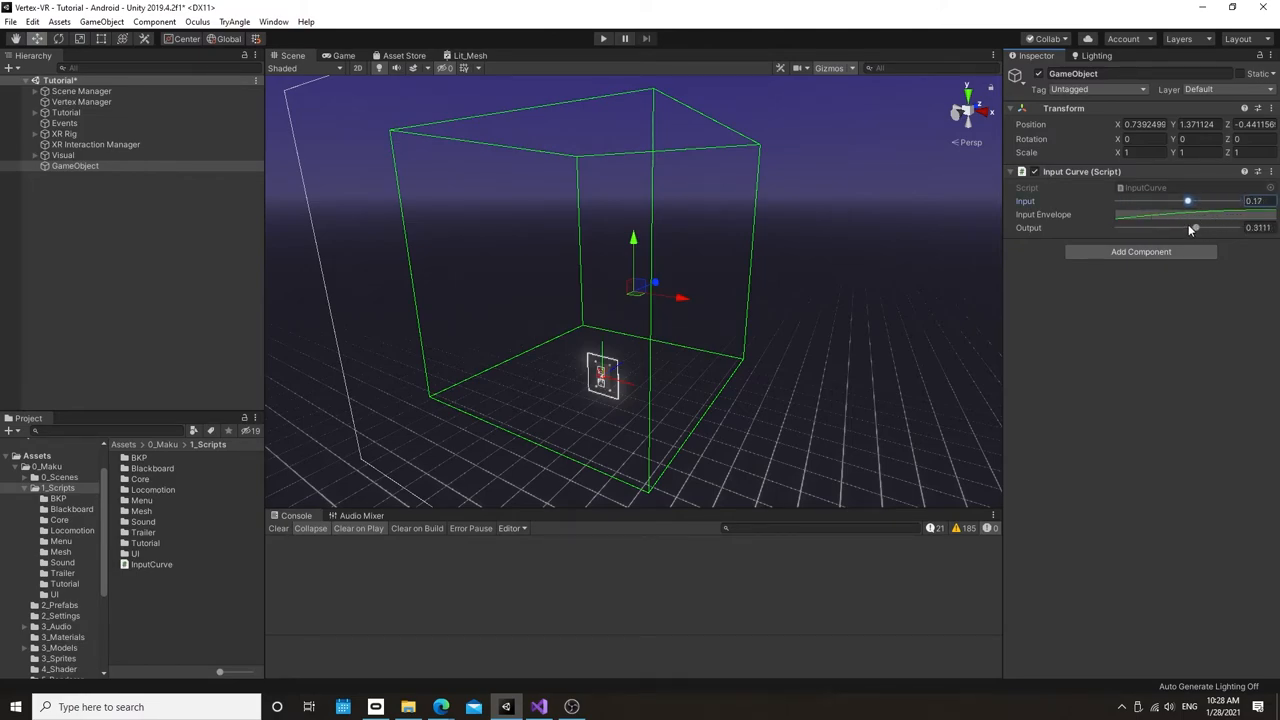
key("alt+Tab")
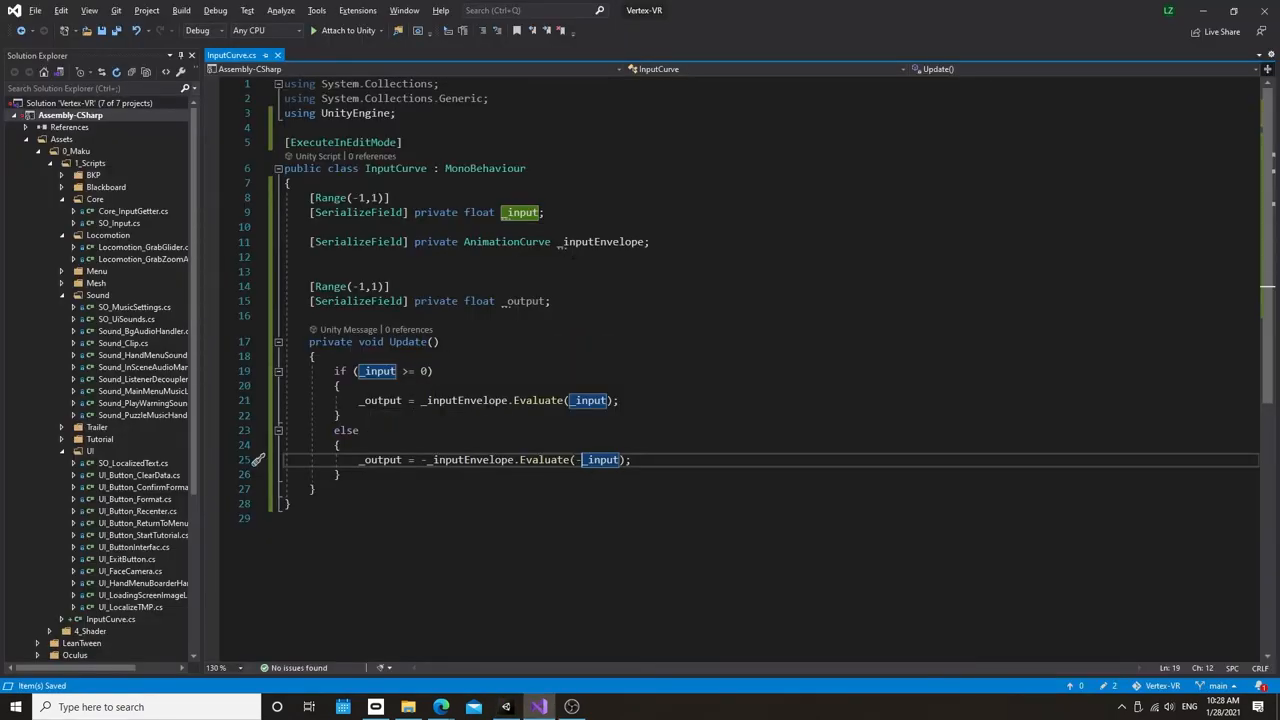
Step: Remove the envelope AnimationCurve field declaration from the class
left_click(310, 241)
key("shift+Down")
key("Delete")
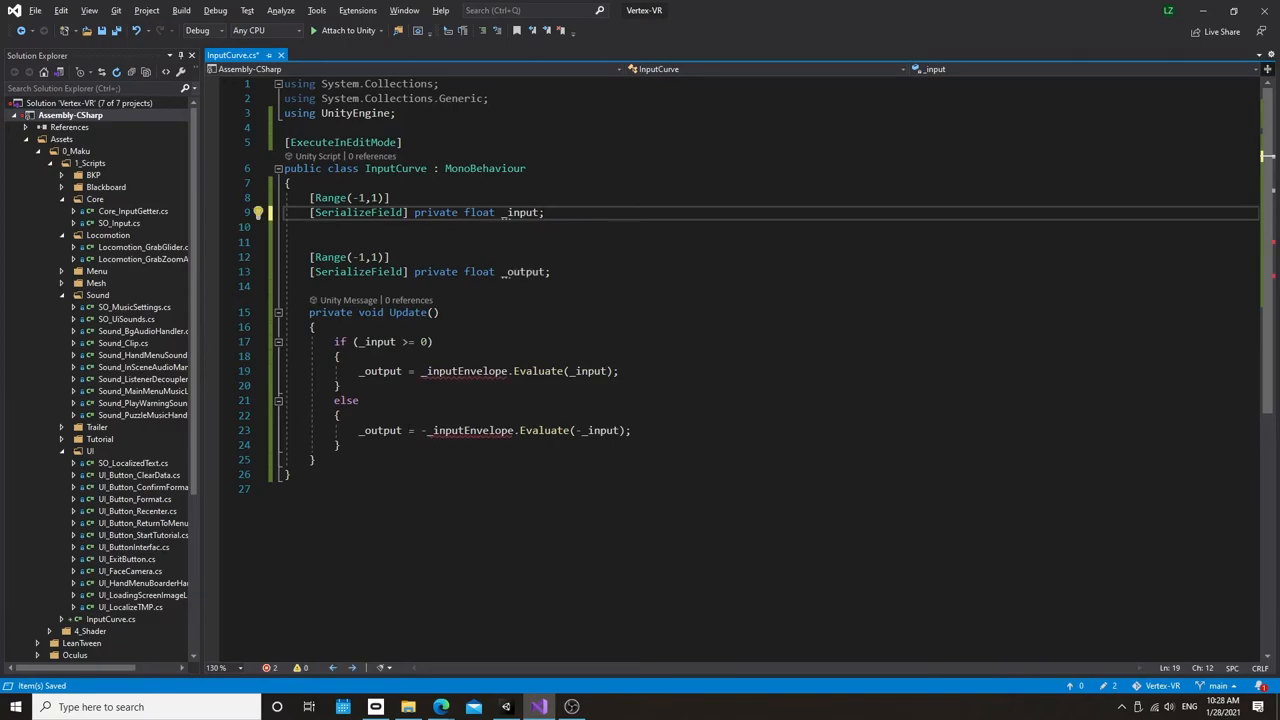
Step: Replace the envelope evaluation on line 19 with Mathf.Pow(_input, 1 / 3)
left_click_drag(421, 371, 620, 371)
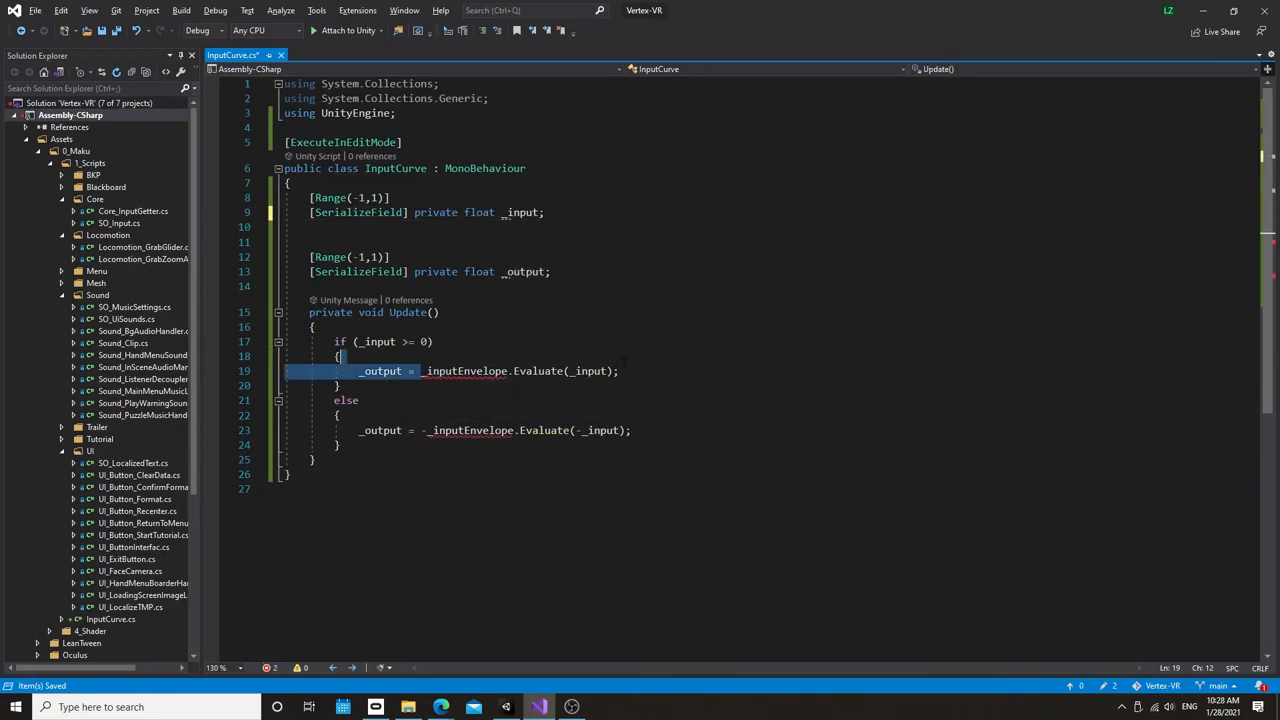
type("maf")
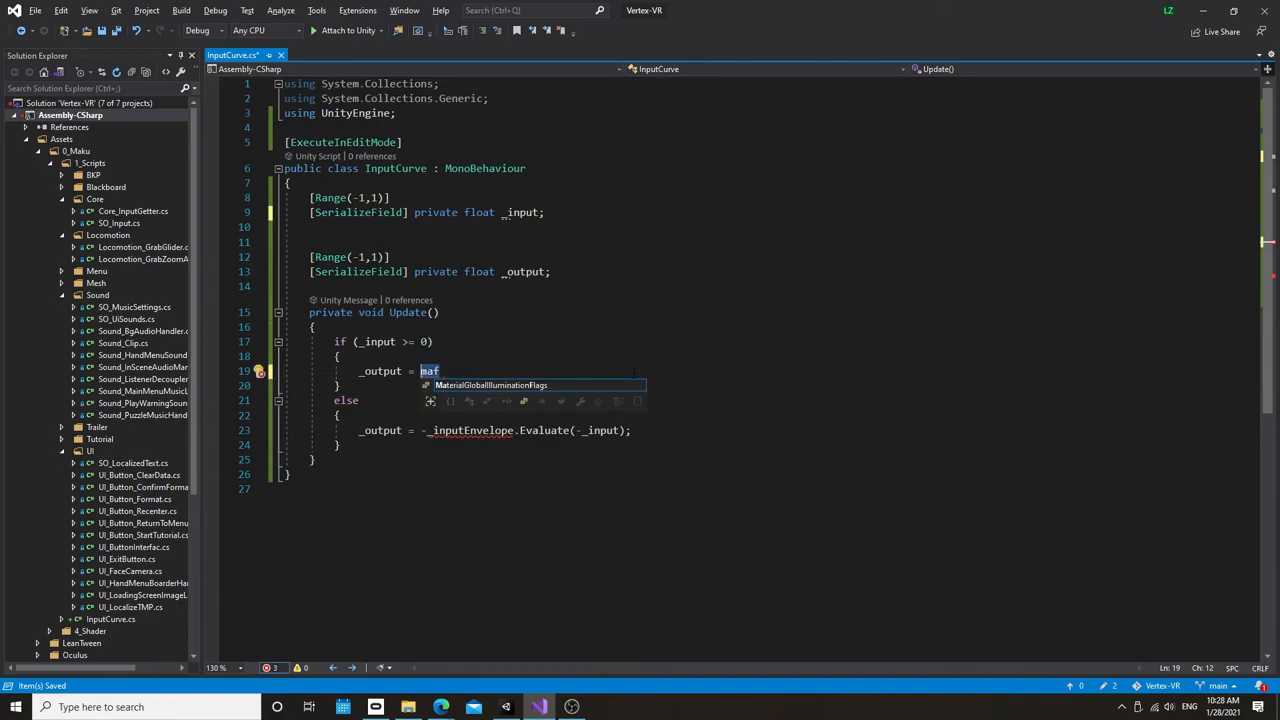
key("BackSpace")
key("BackSpace")
key("BackSpace")
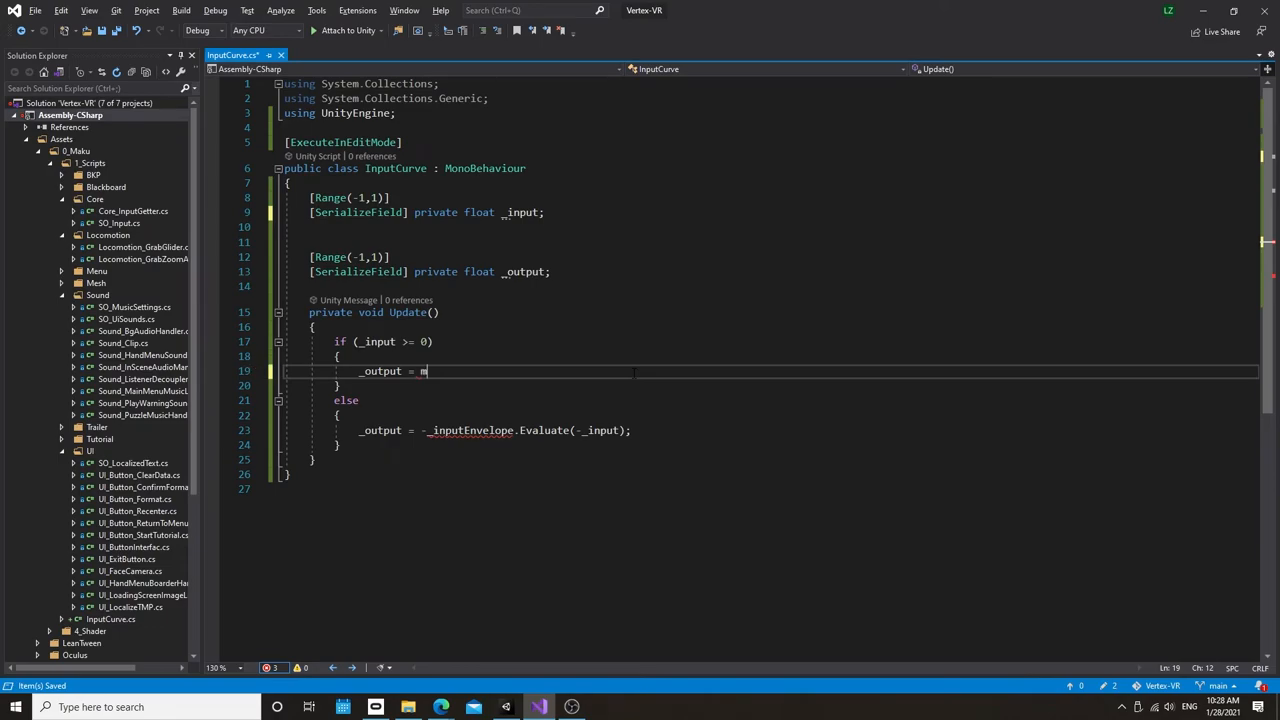
type("math")
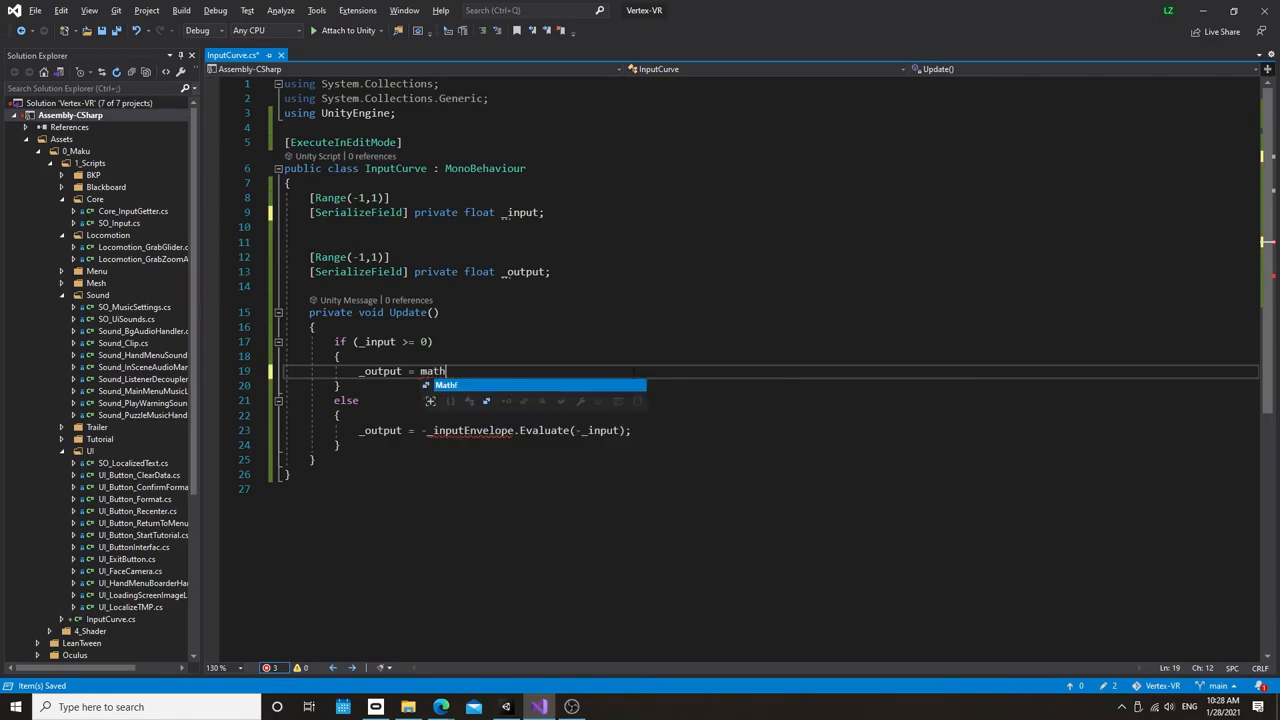
key("Tab")
type("(")
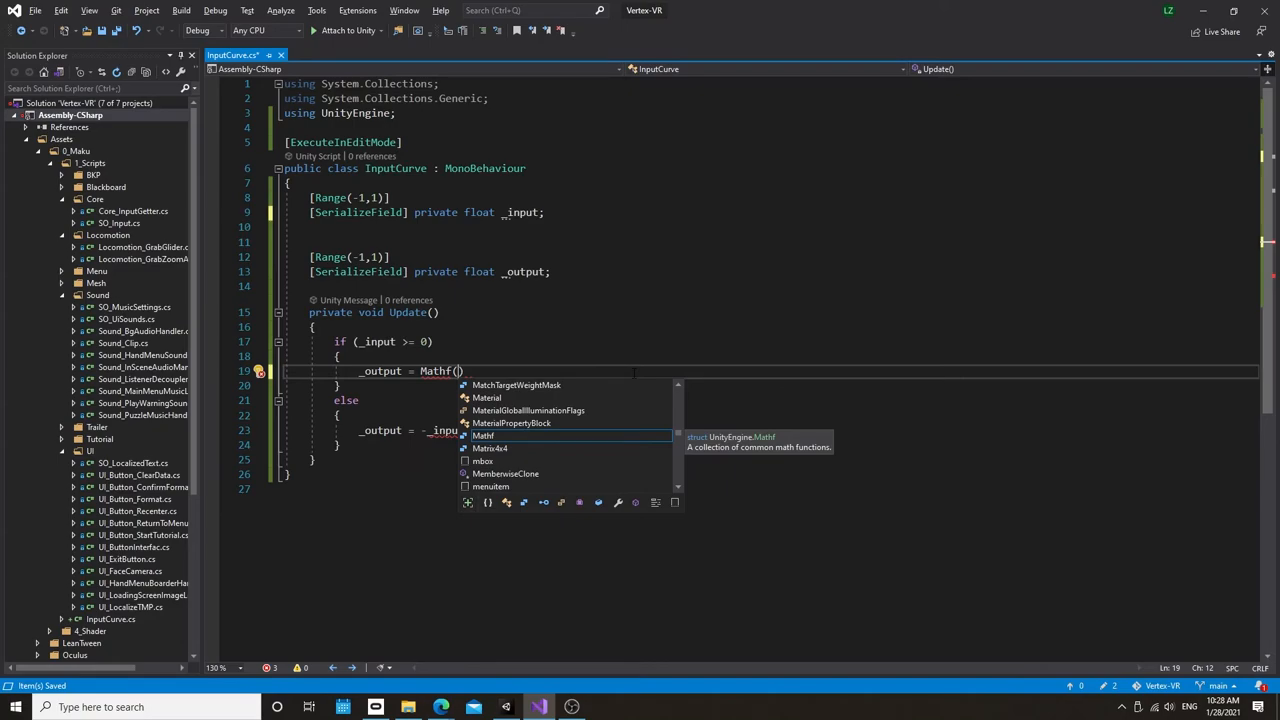
type("_in")
key("Tab")
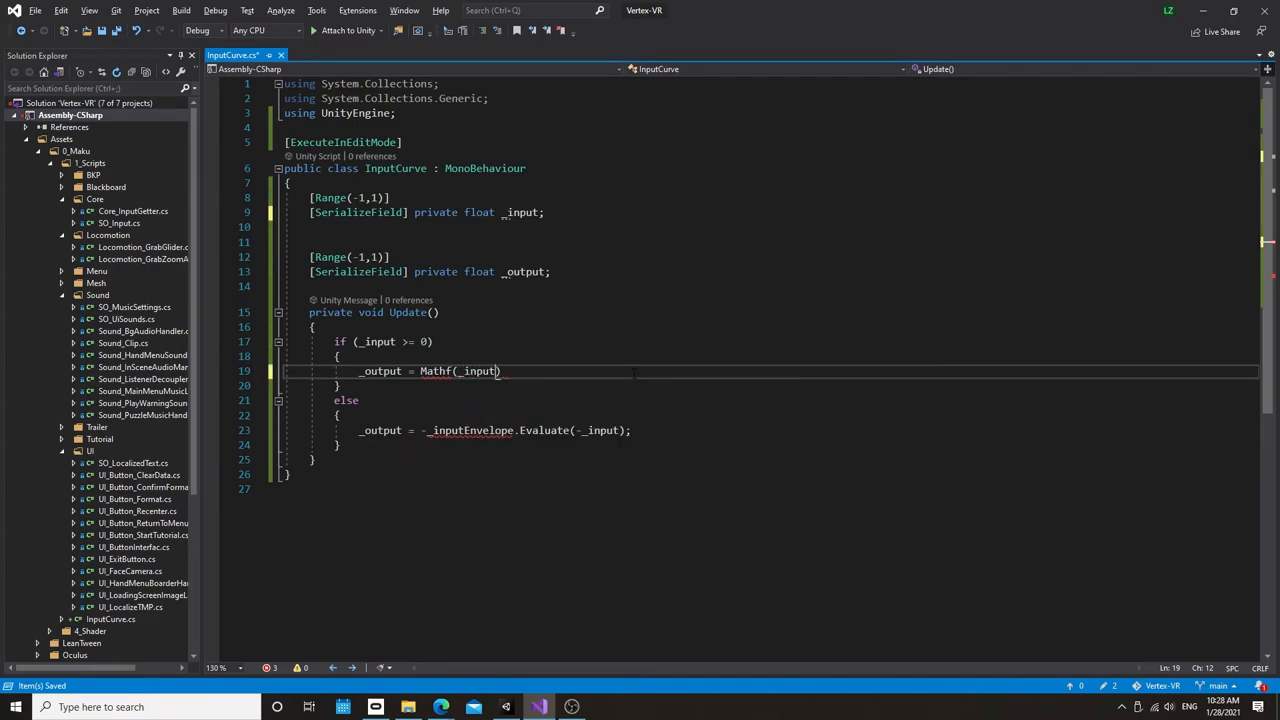
key("ctrl+shift+Left")
key("ctrl+shift+Left")
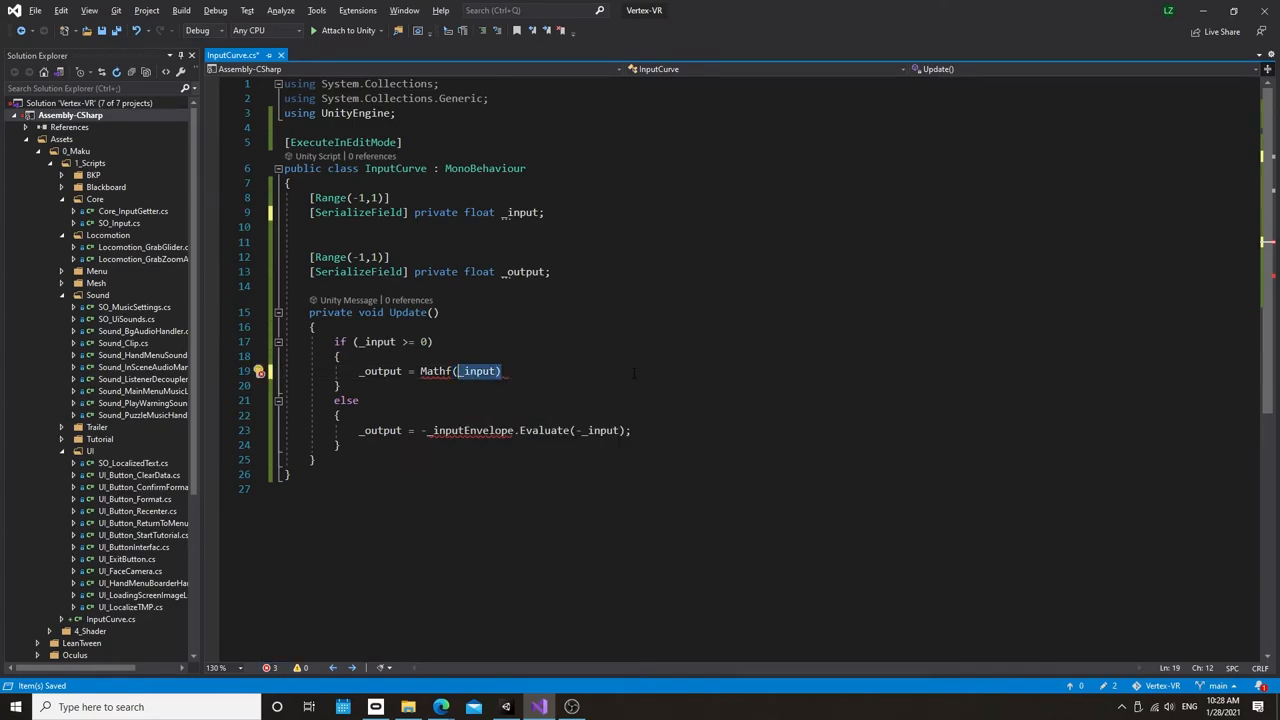
key("BackSpace")
type(".Po")
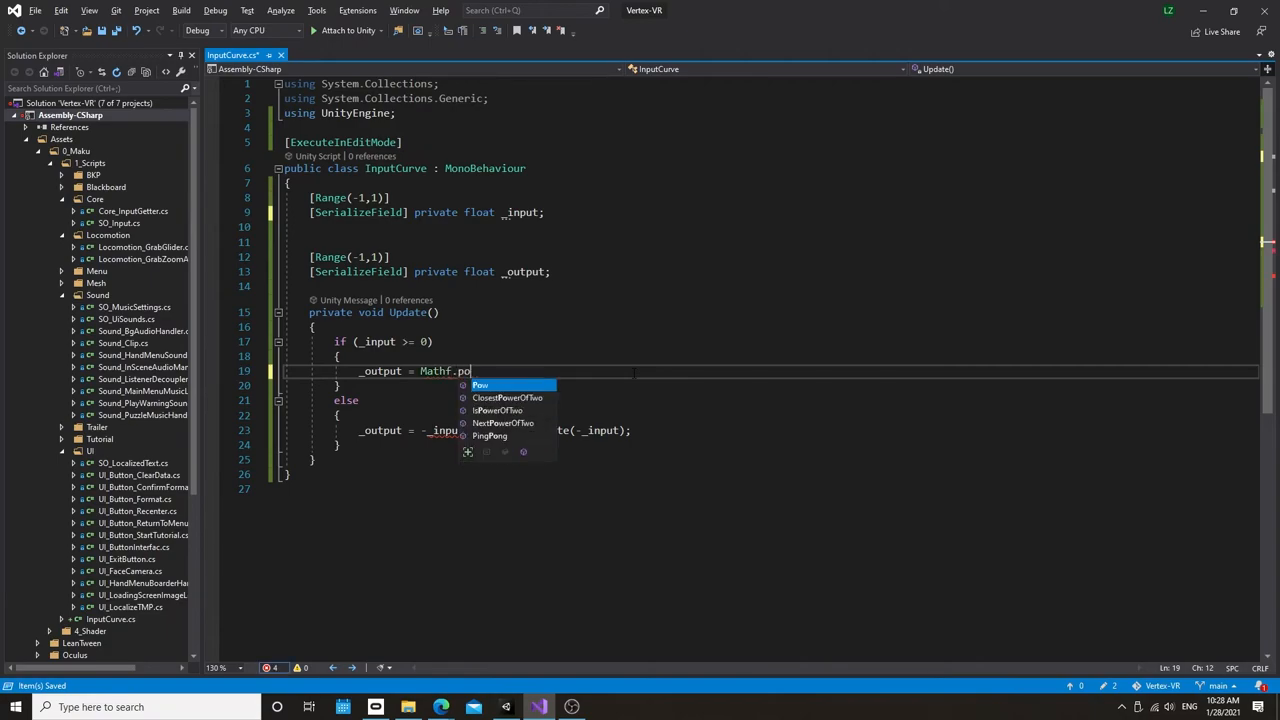
type("w(")
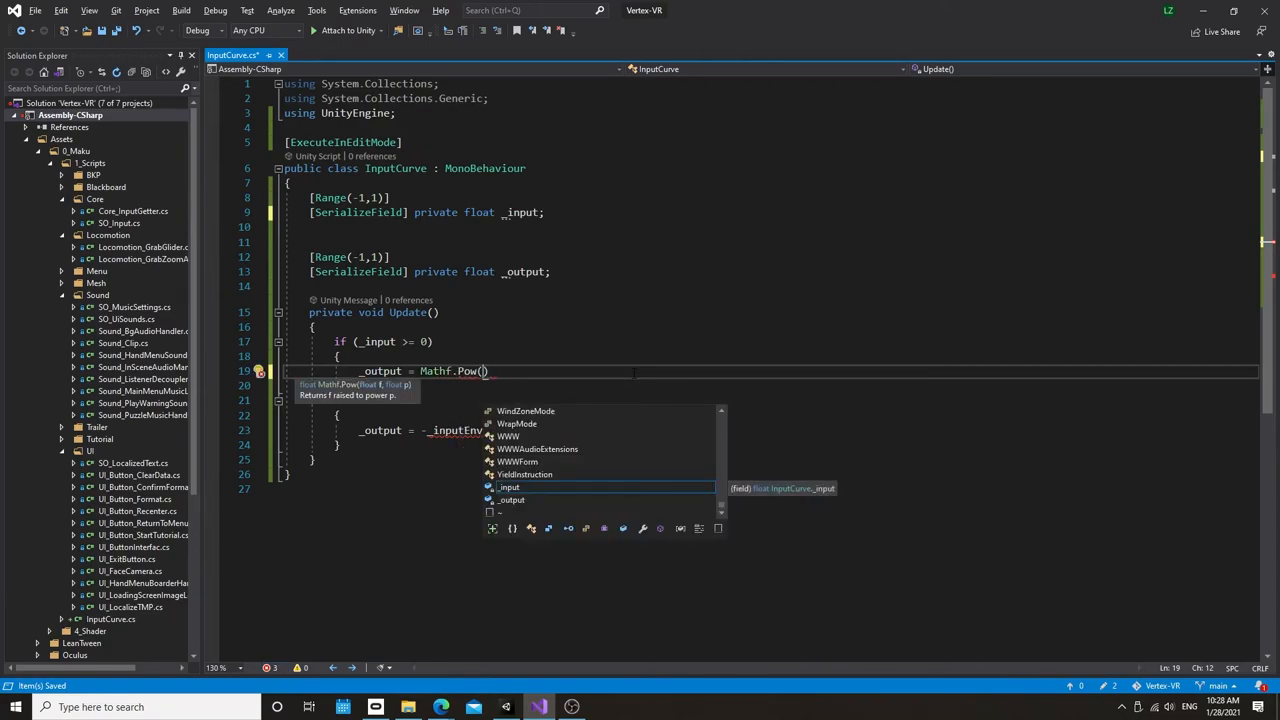
type("_in")
key("Tab")
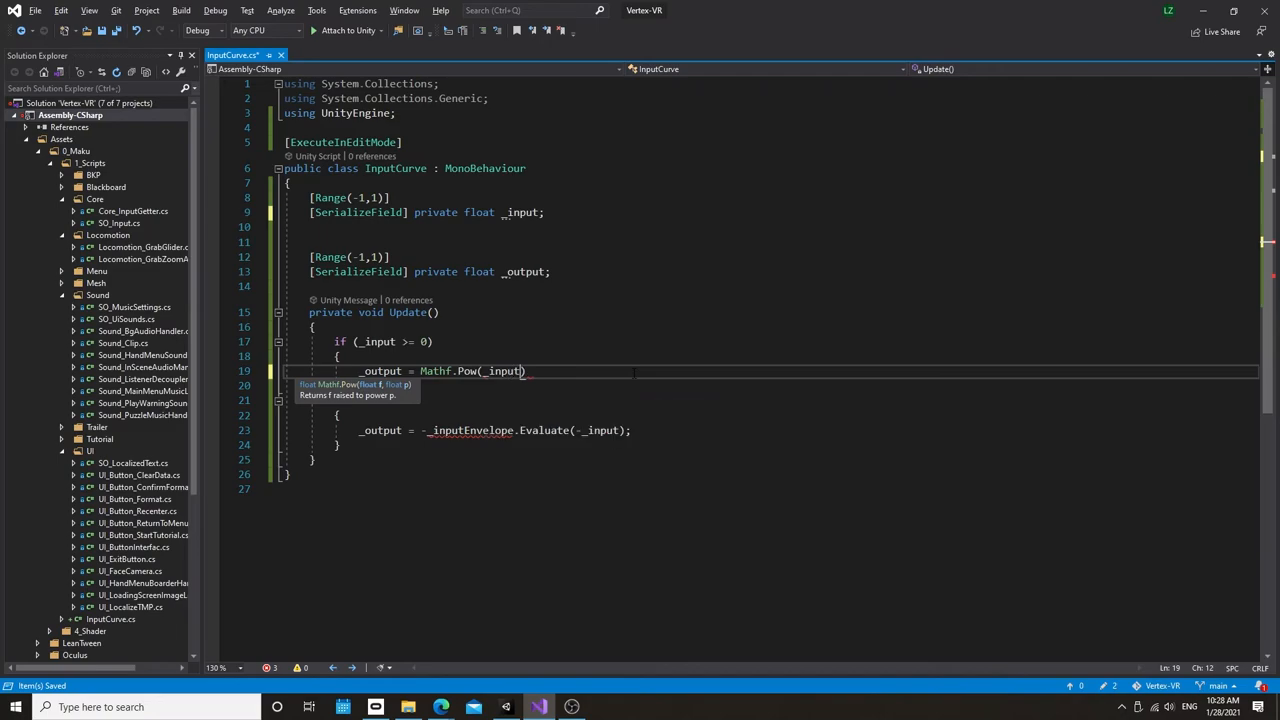
type(", 1 ")
type("/ 3)")
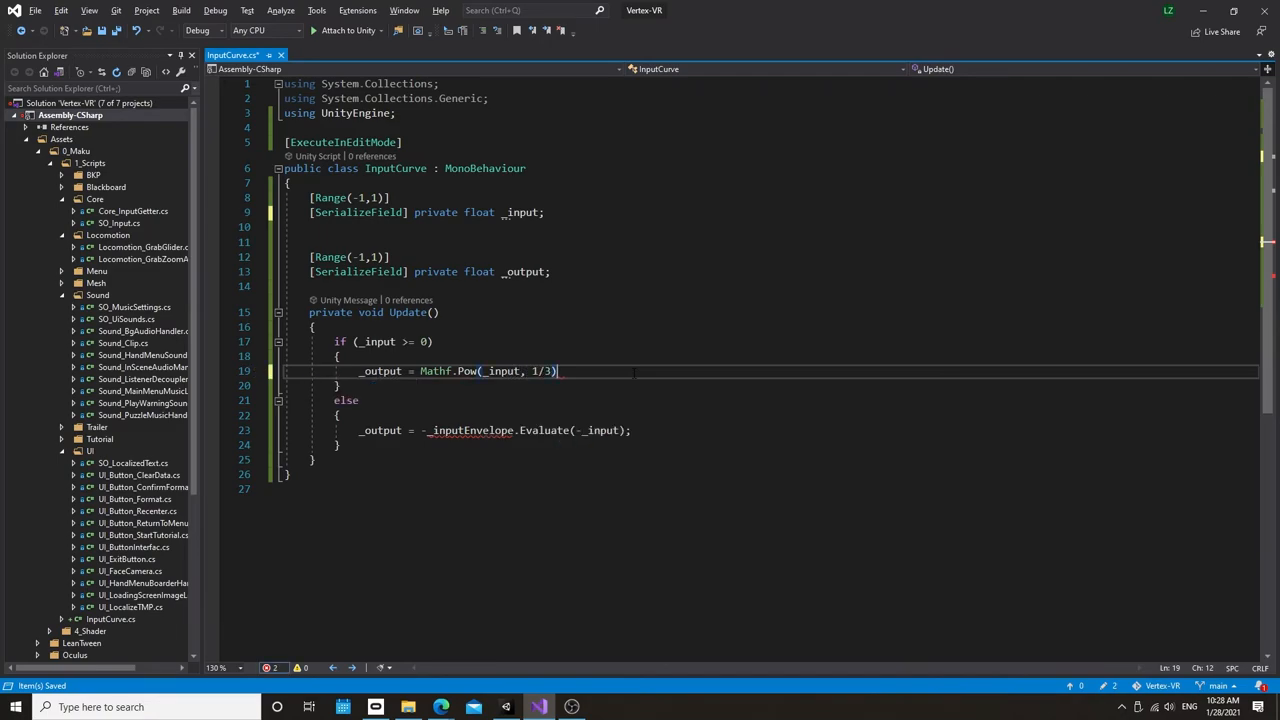
type(";")
key("ctrl+shift+Left")
key("End")
Step: Duplicate the Pow line into the else branch, negating input and result, replacing the old Evaluate line
key("ctrl+d")
key("alt+Down")
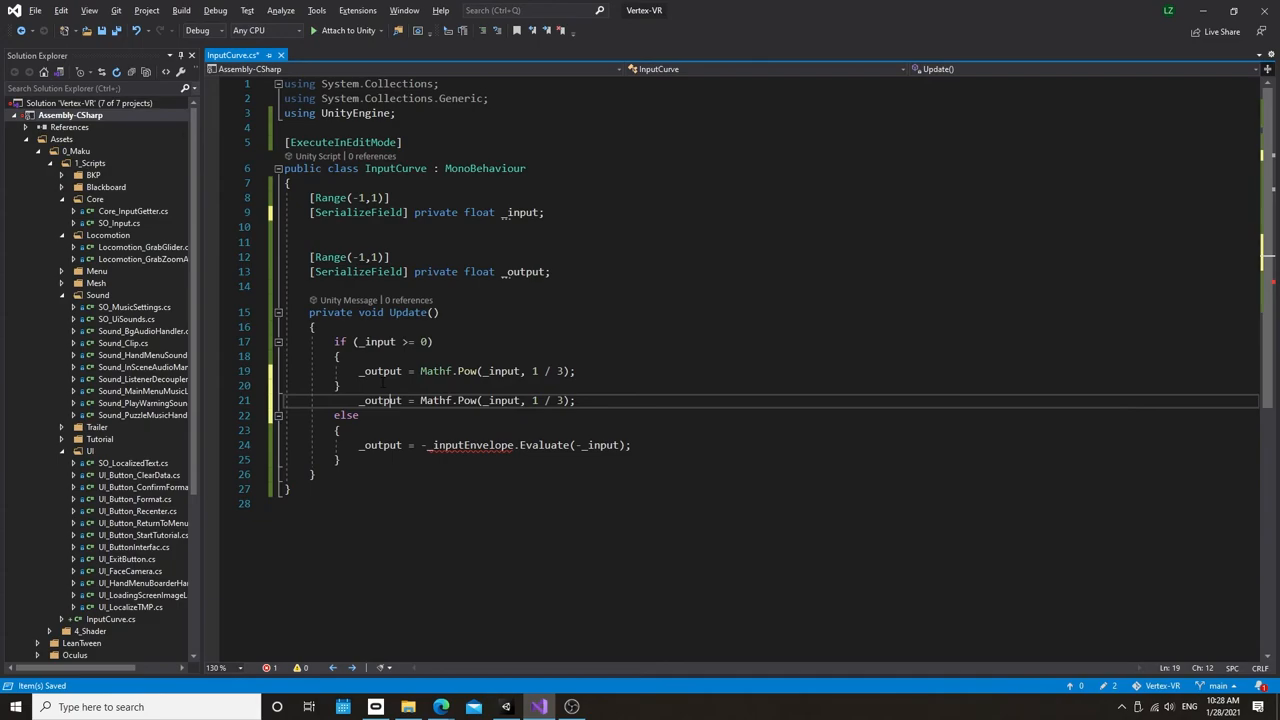
key("alt+Down")
key("alt+Down")
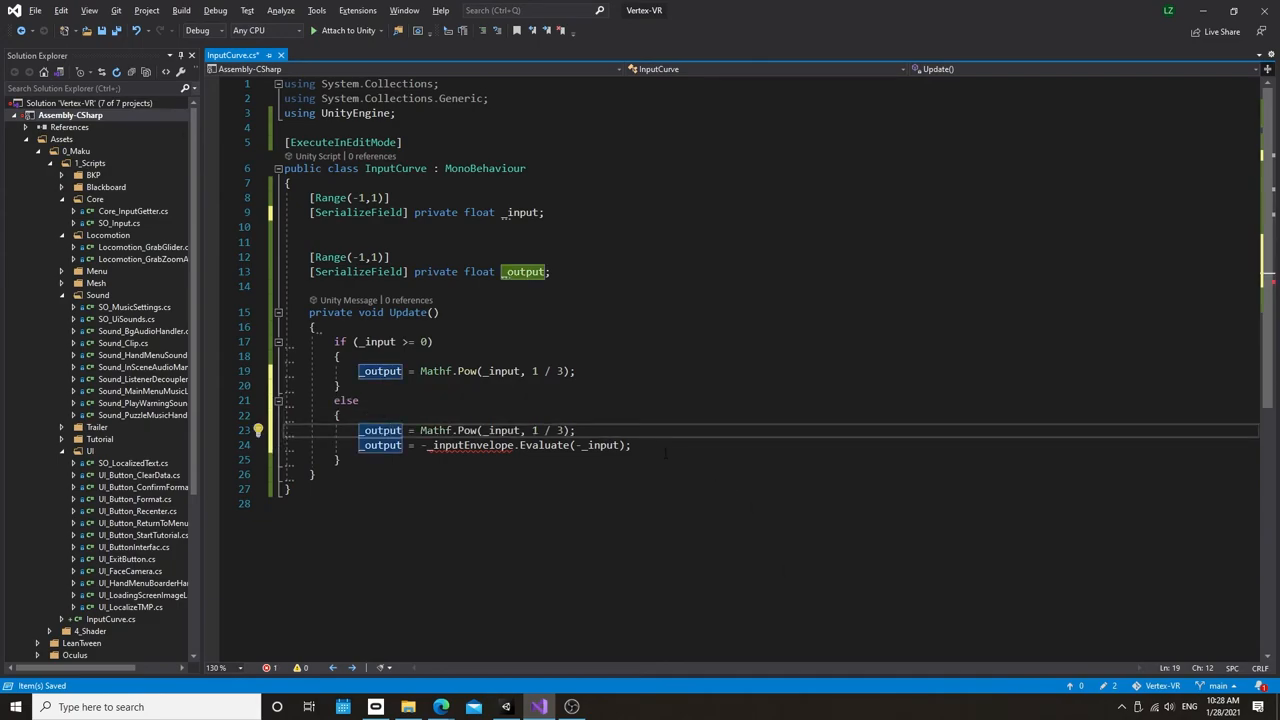
key("End")
key("shift+Down")
key("Delete")
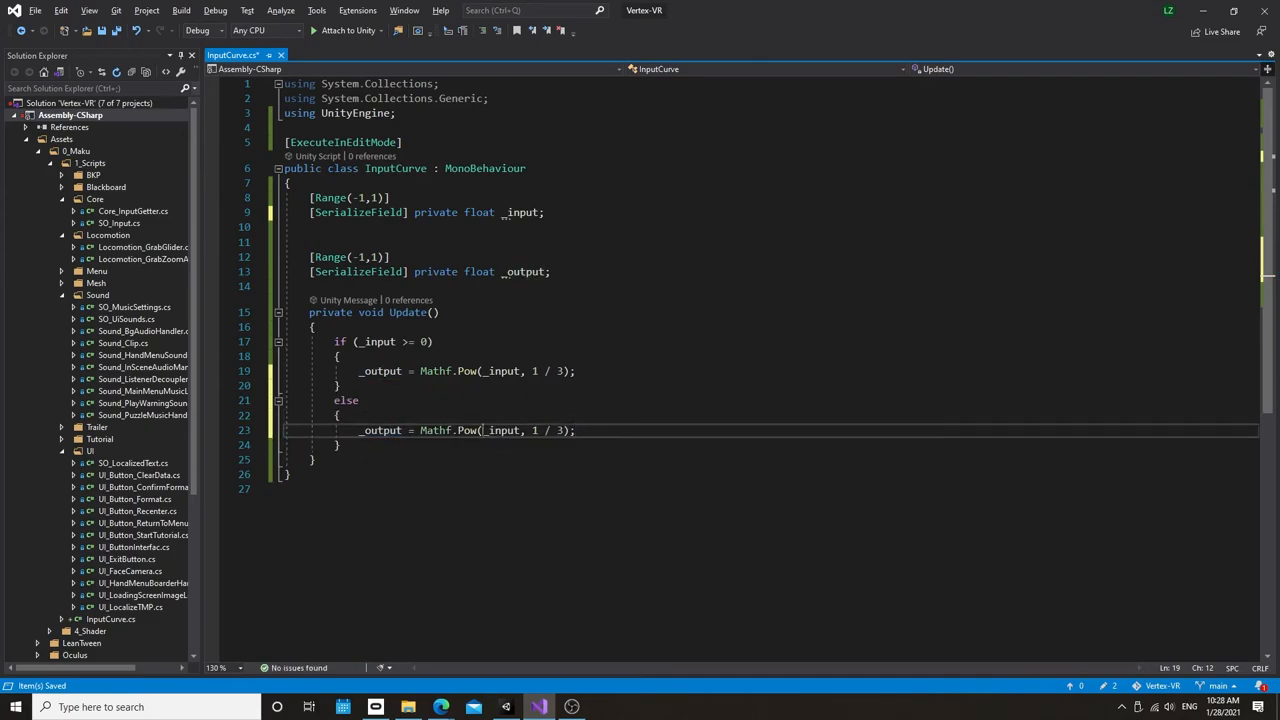
key("ctrl+Left")
key("ctrl+Left")
key("ctrl+Left")
type("-")
type("-")
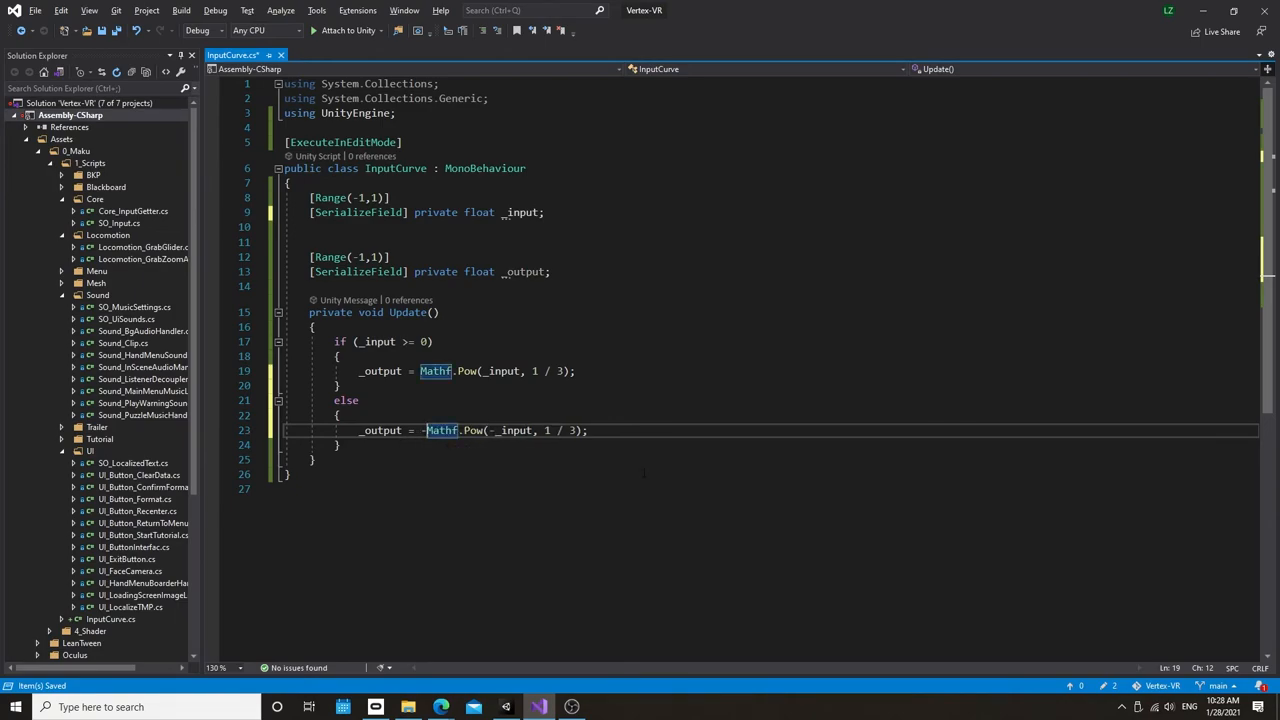
Step: Save the script and briefly check it in Unity before returning
key("ctrl+s")
key("alt+Tab")
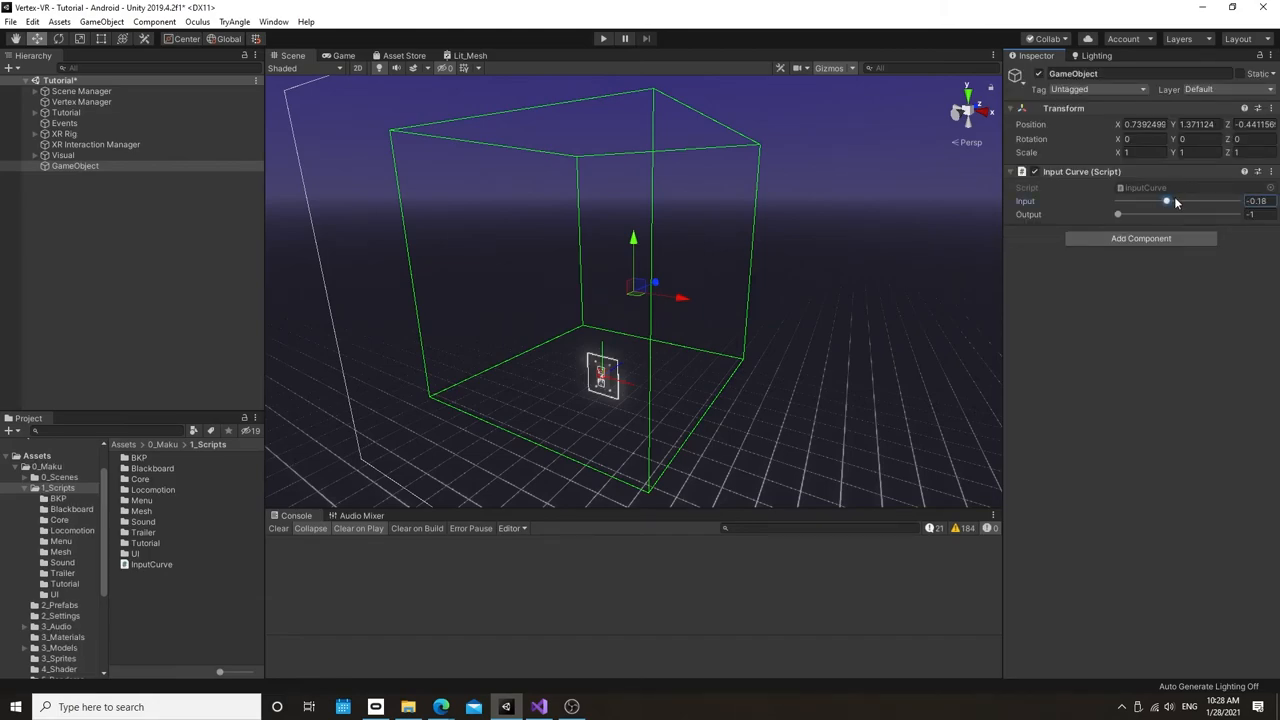
key("alt+Tab")
Step: Make both exponents float literals 1f / 3f on lines 19 and 23 and save
left_click(538, 371)
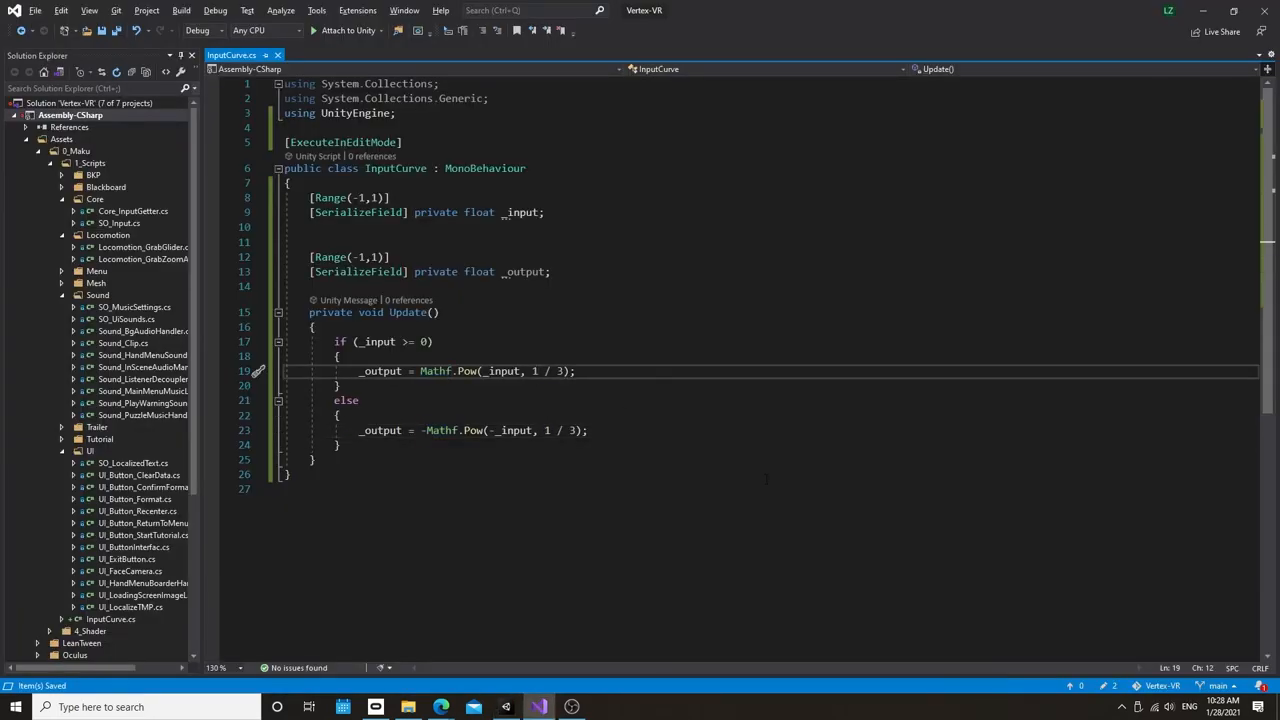
type("f")
key("Right")
key("Right")
key("Right")
type("f")
key("Down")
key("Left")
key("Left")
key("Left")
type("f")
key("Right")
key("Right")
key("Right")
type("f")
key("ctrl+s")
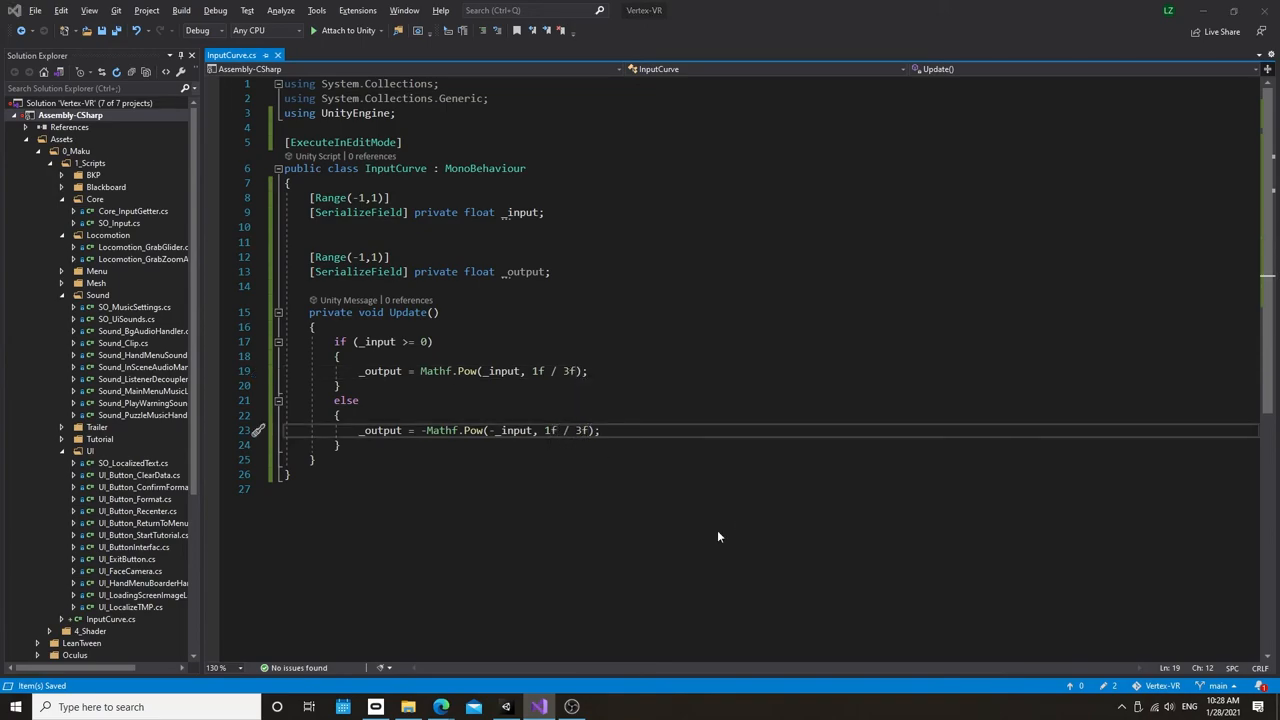
key("alt+Tab")
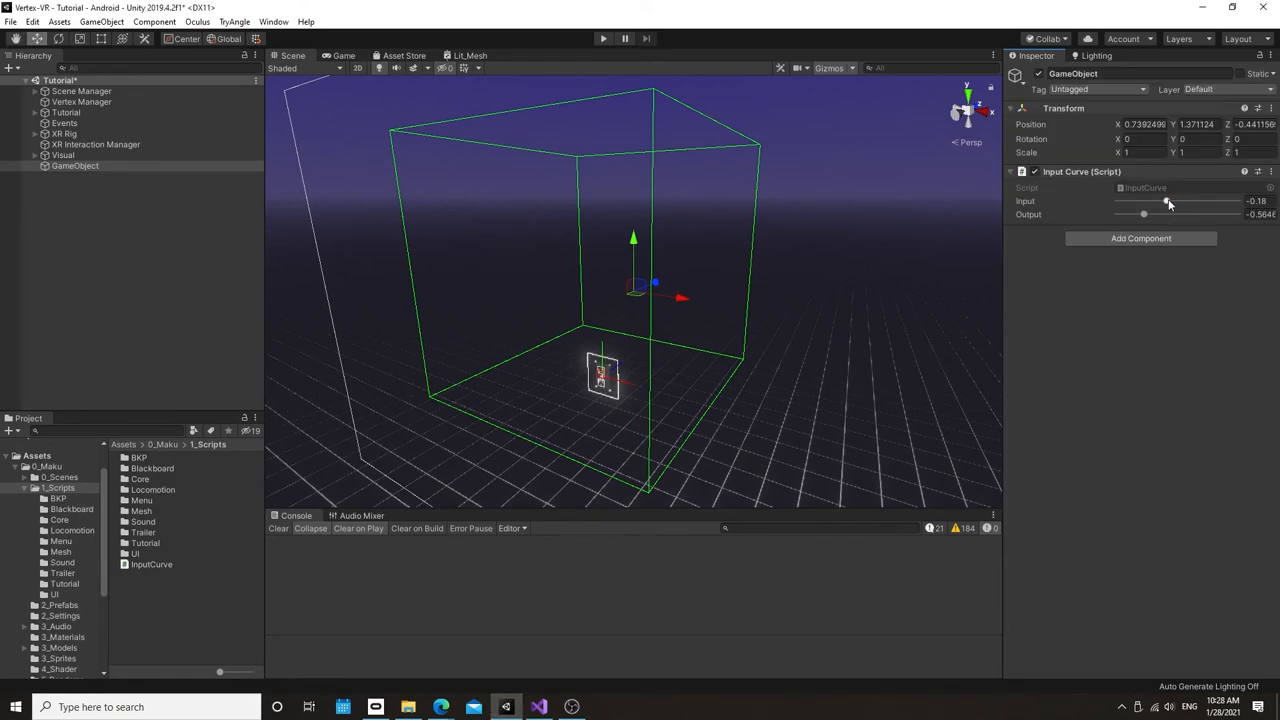
Step: Test positive and negative Input values in Unity to see the cube-root output
mouse_move(1167, 201)
left_mouse_down()
mouse_move(1193, 202)
mouse_move(1182, 205)
left_mouse_up()
left_click_drag(1150, 203, 1165, 205)
key("alt+Tab")
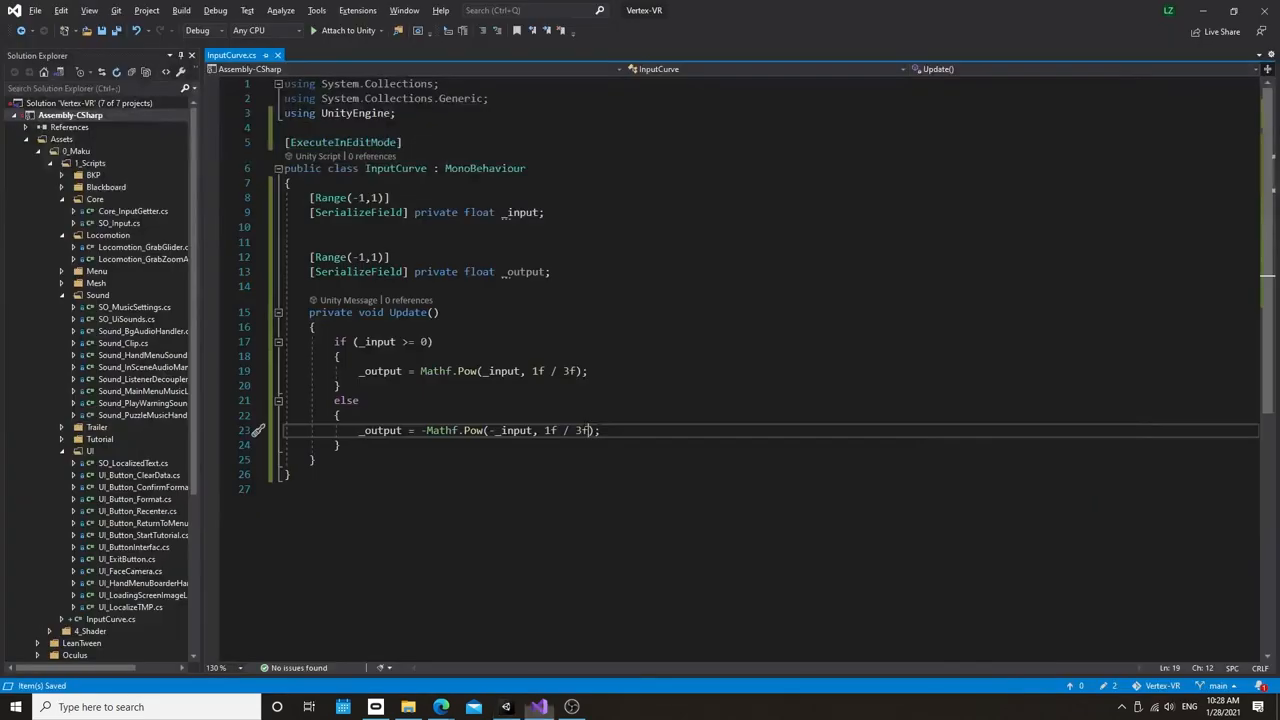
Step: Change both exponents to 1f / 2f for a square-root curve, save, and check a small Input in Unity
left_click(565, 371)
type("2")
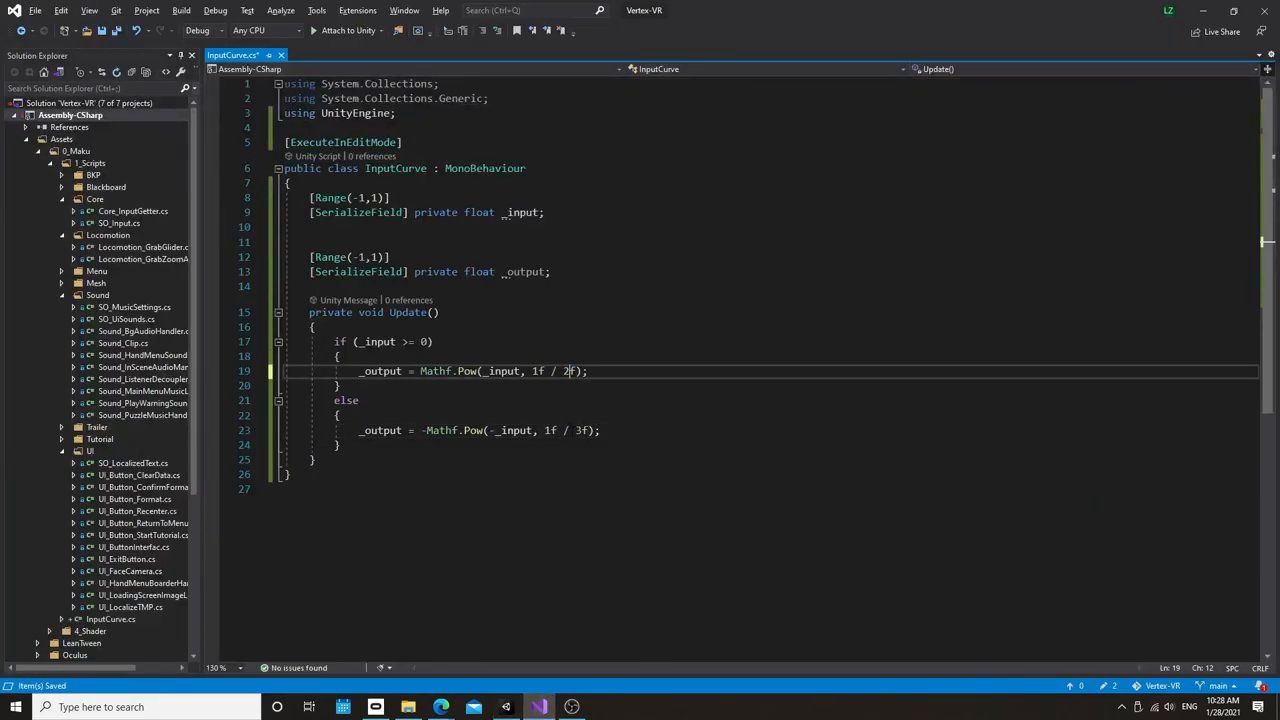
double_click(578, 430)
type("2")
key("ctrl+s")
key("alt+Tab")
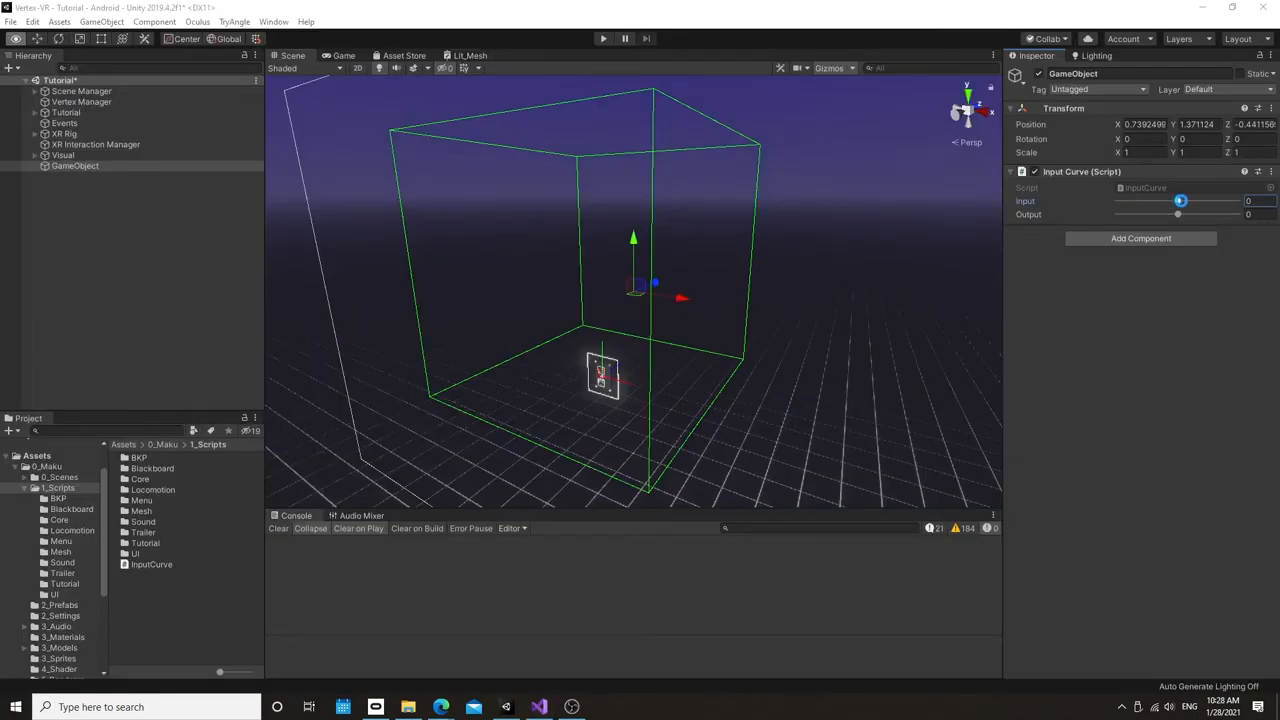
left_click_drag(1180, 201, 1213, 207)
key("alt+Tab")
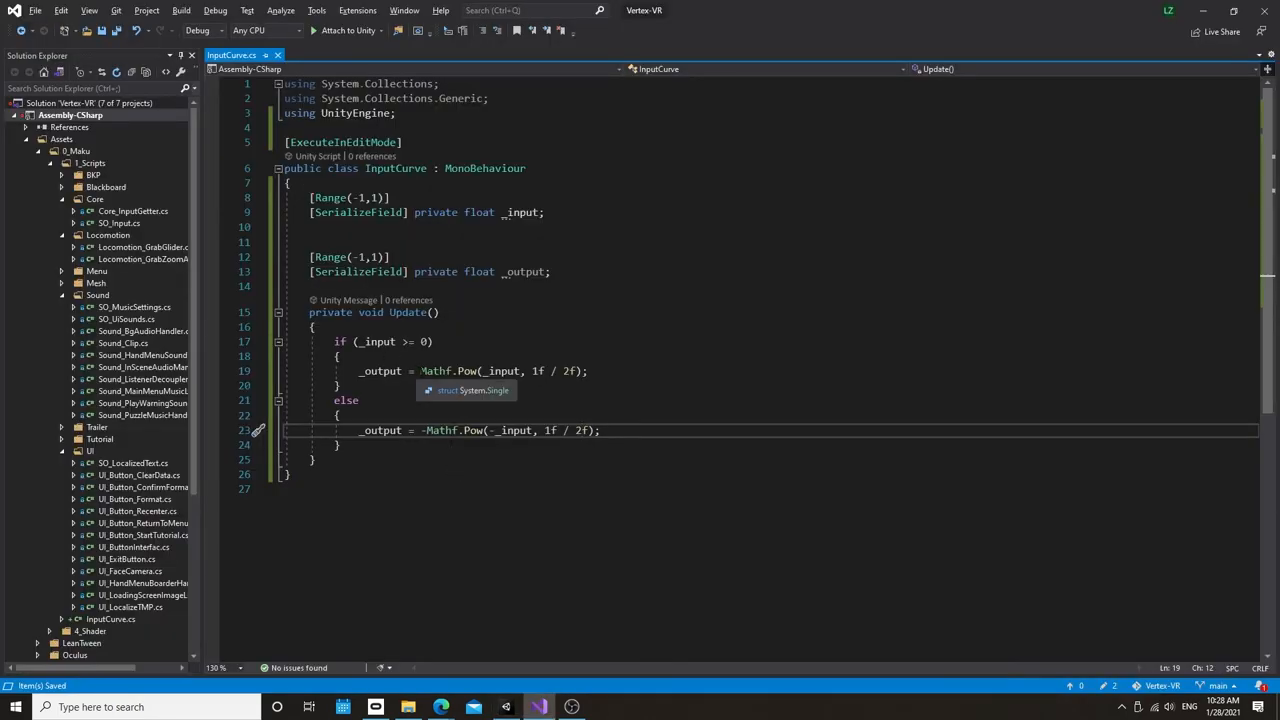
Step: Replace the 1f / 2f exponent with 2 on lines 19 and 23, save, and switch to Unity
double_click(467, 371)
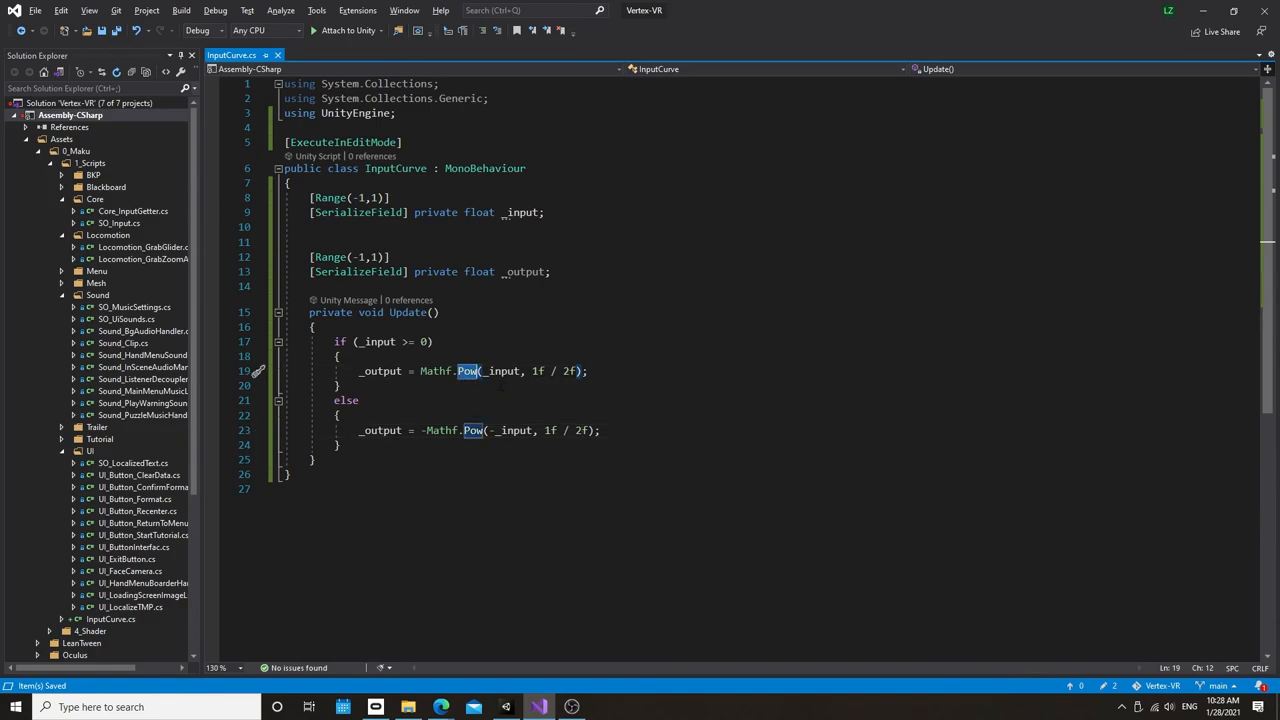
left_click_drag(532, 371, 570, 371)
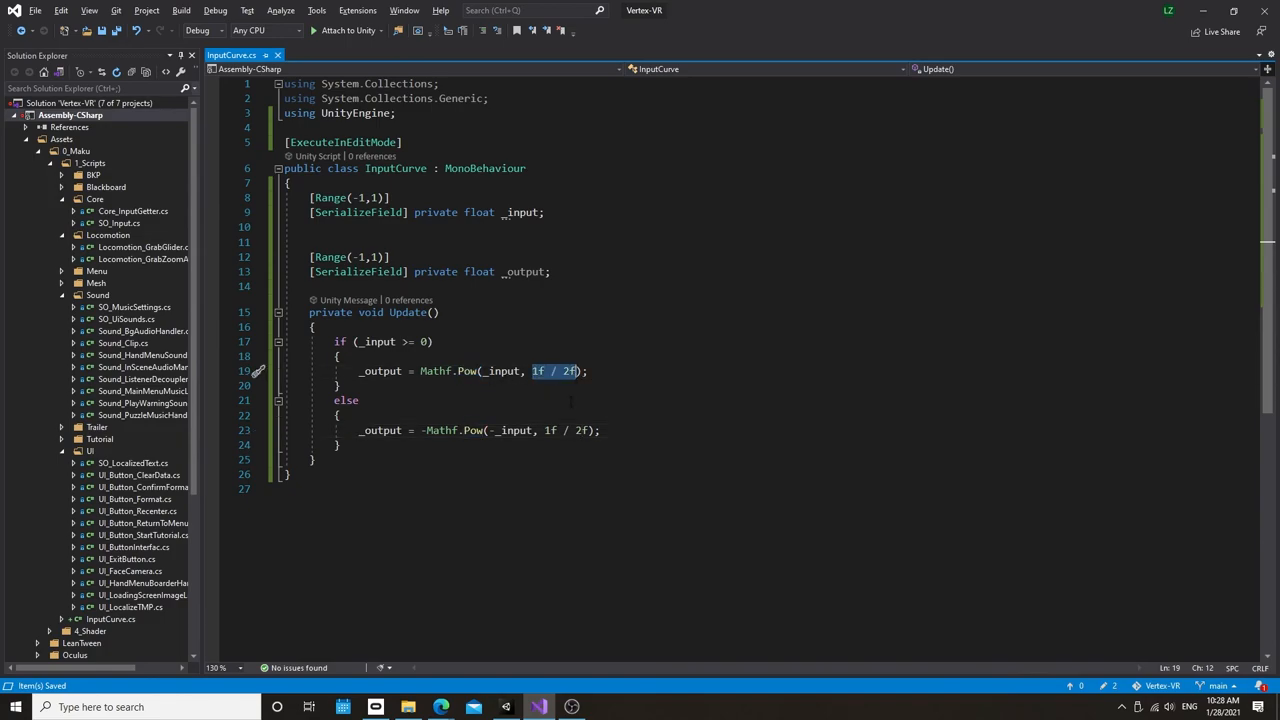
type("2")
left_click_drag(545, 430, 588, 430)
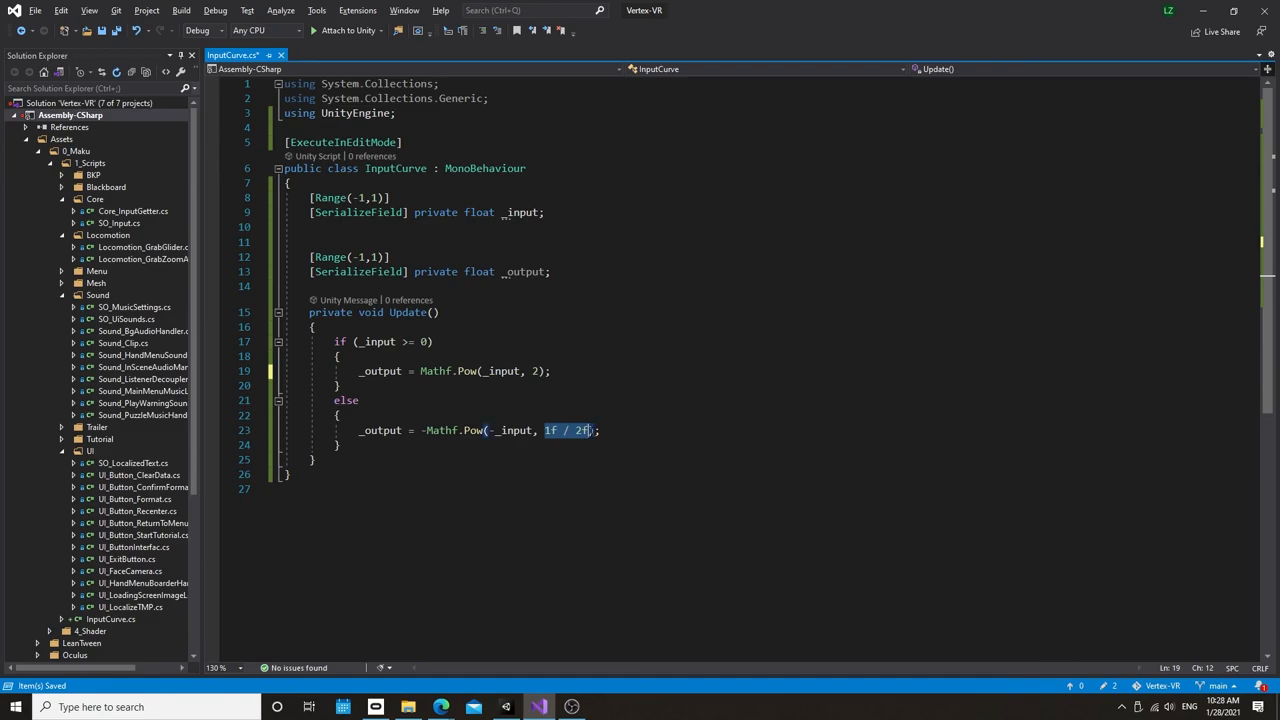
type("2")
key("ctrl+s")
key("alt+Tab")
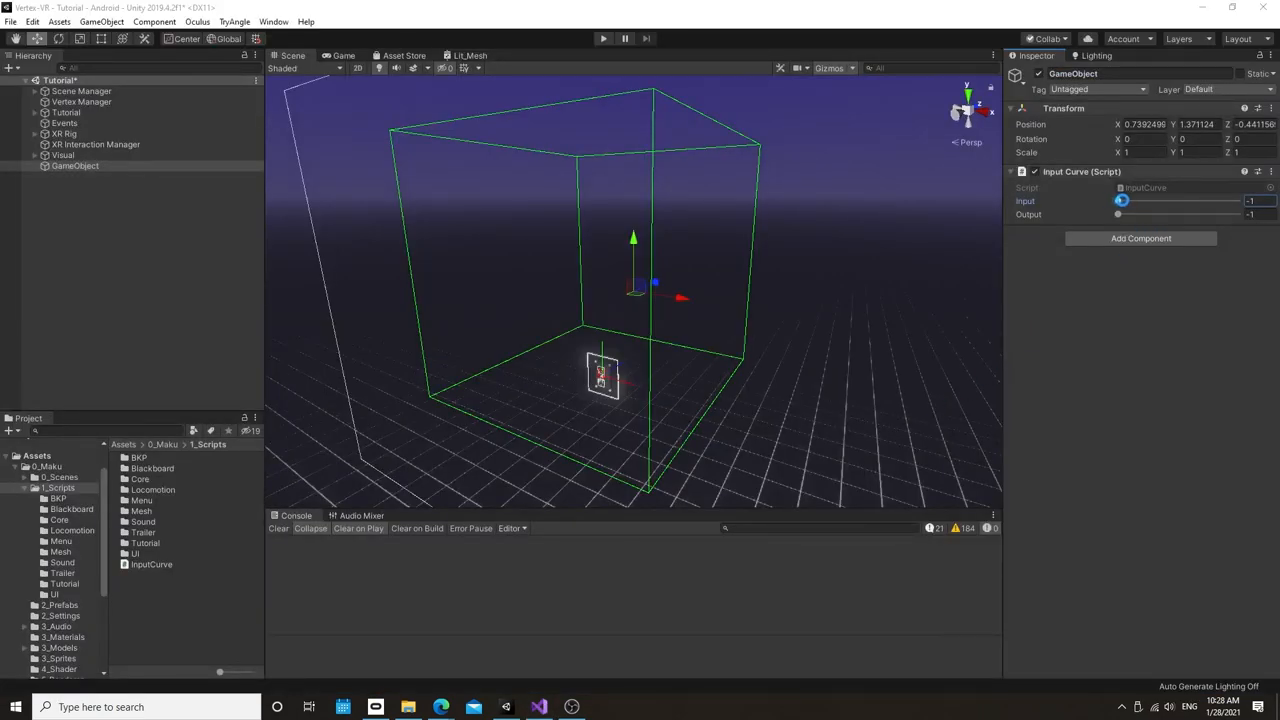
Step: Drag Input up from -1 to confirm 0.7 yields 0.49, then return to Visual Studio
mouse_move(1120, 201)
left_mouse_down()
mouse_move(1186, 201)
mouse_move(1154, 201)
left_mouse_up()
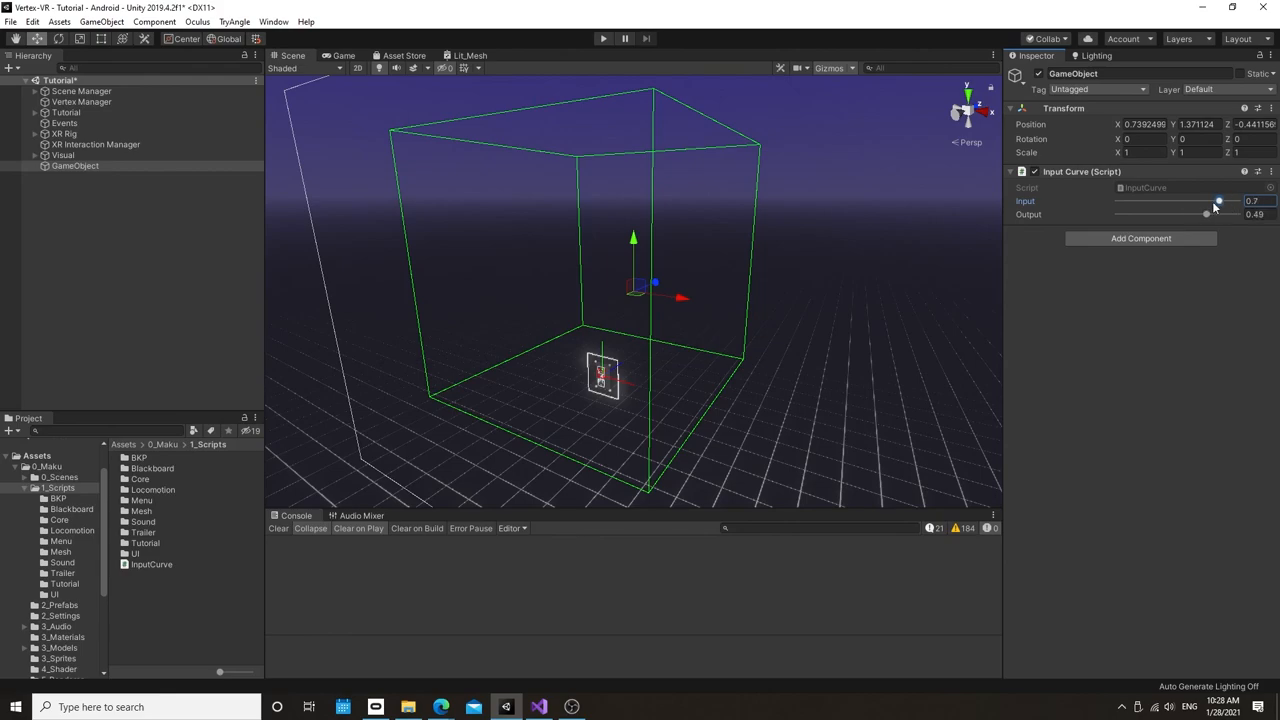
key("alt+Tab")
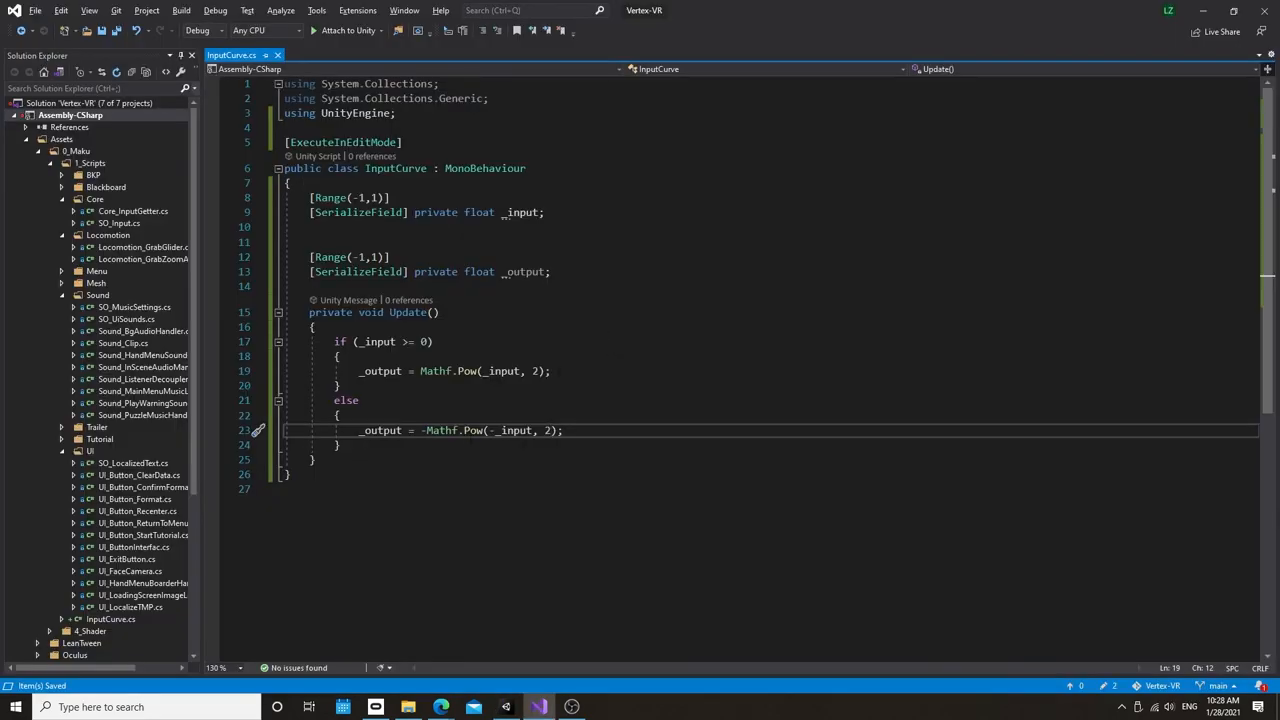